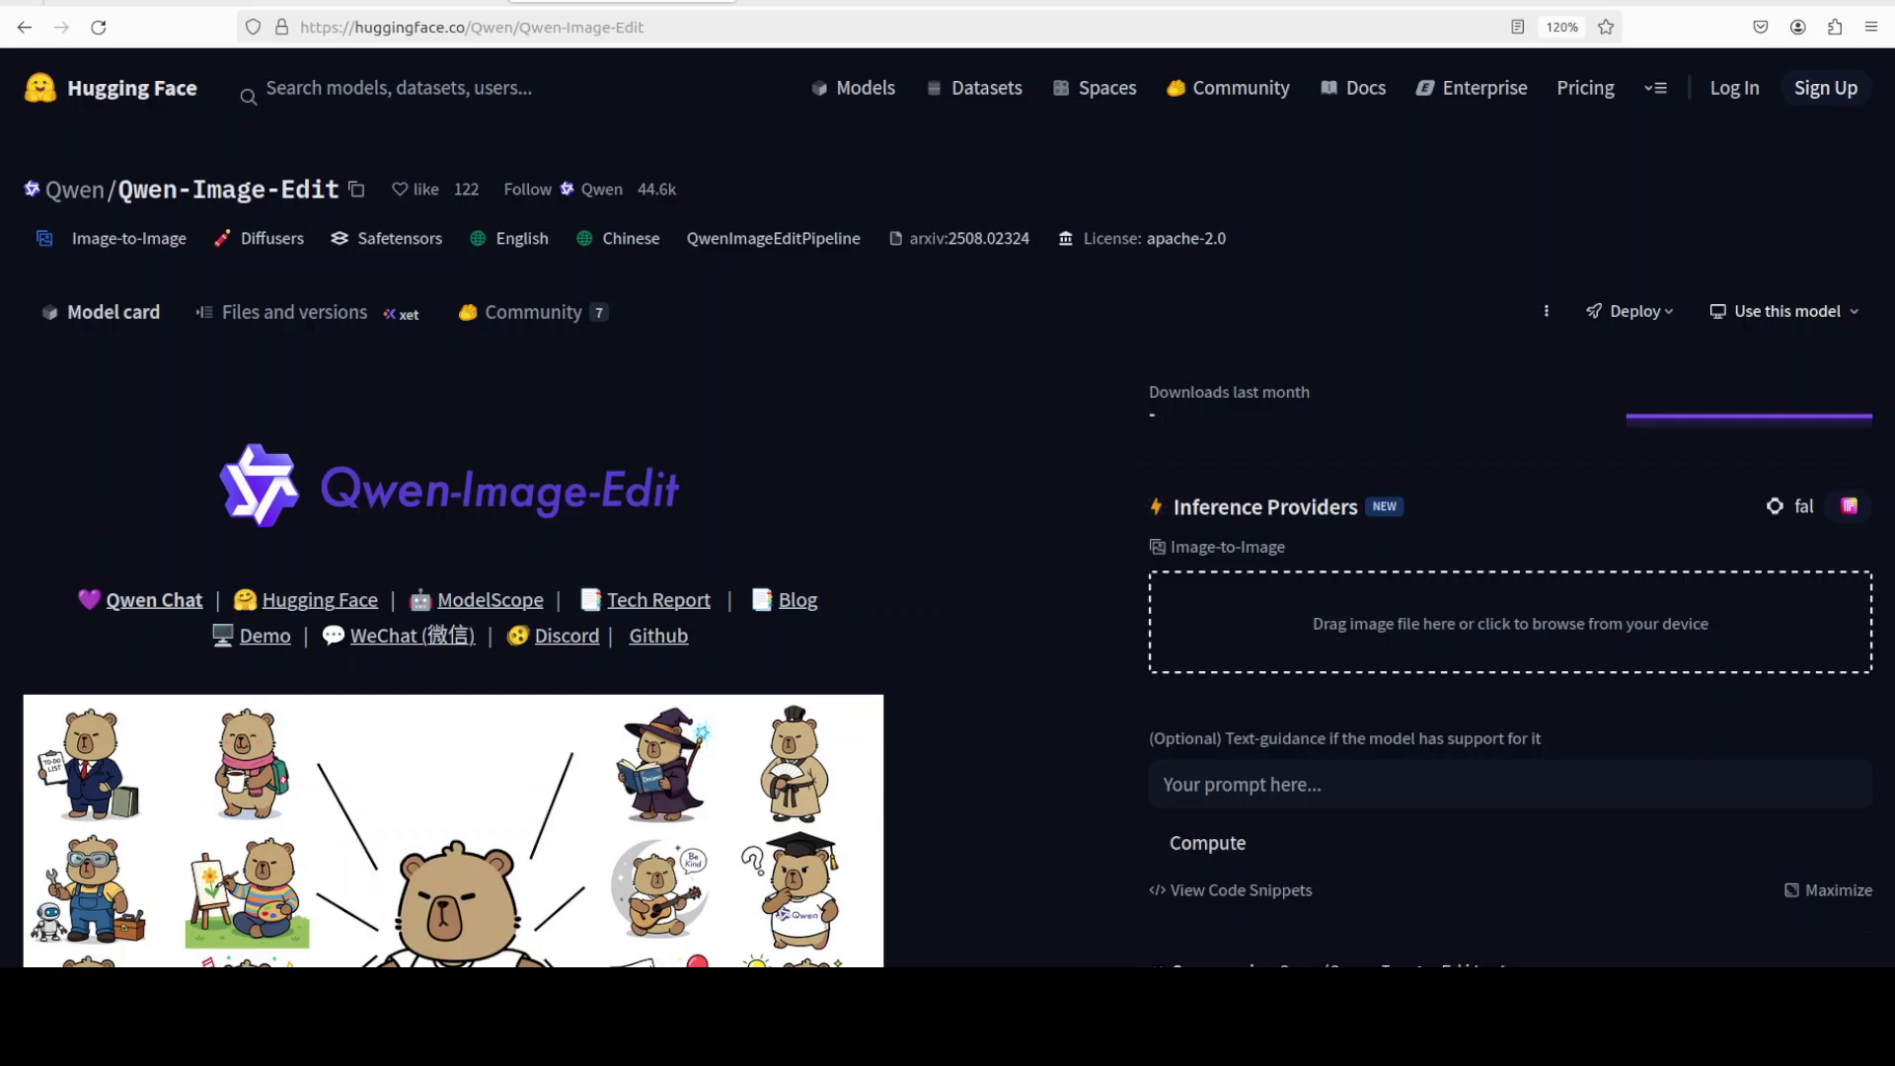
Switch to the YouTube tab showing the channel's qwen-image search results
left_click(395, 2)
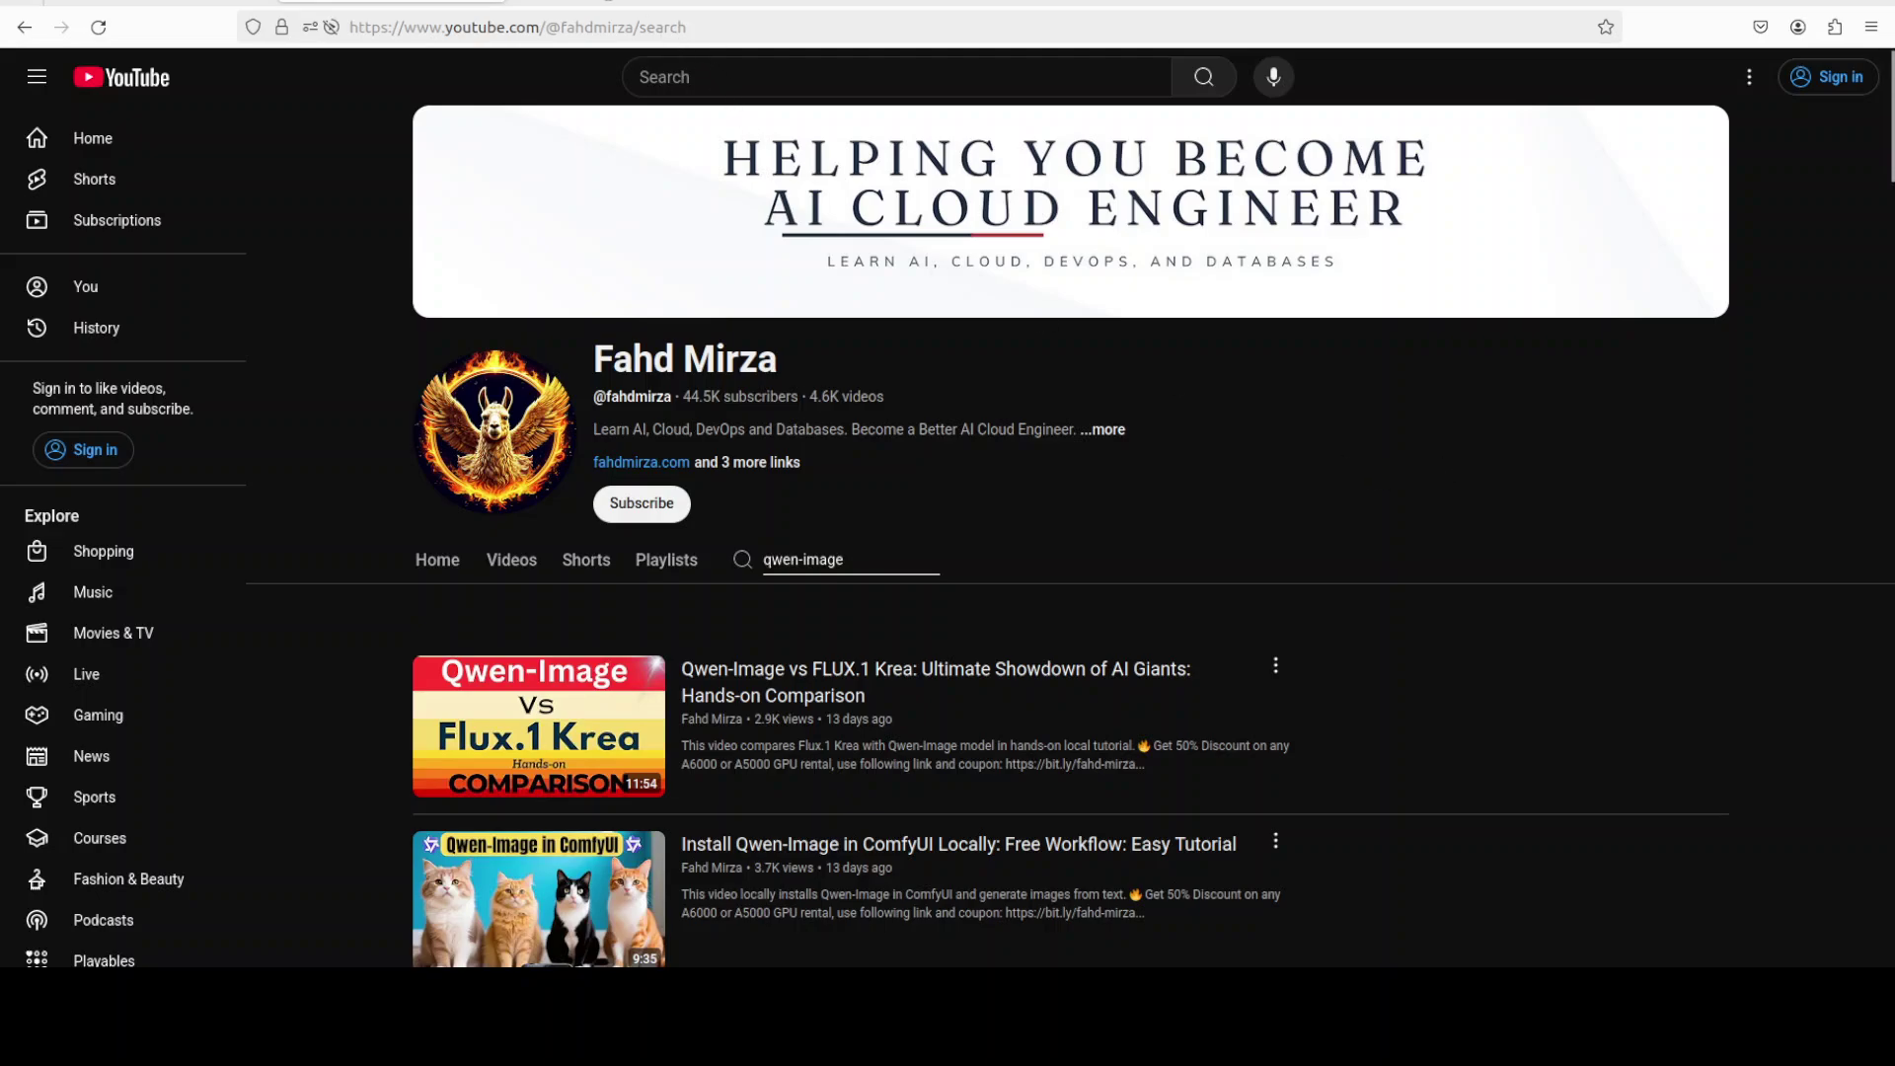
Cycle through the browser tabs to the local Qwen-Image-Edit demo at localhost:7860
left_click(632, 3)
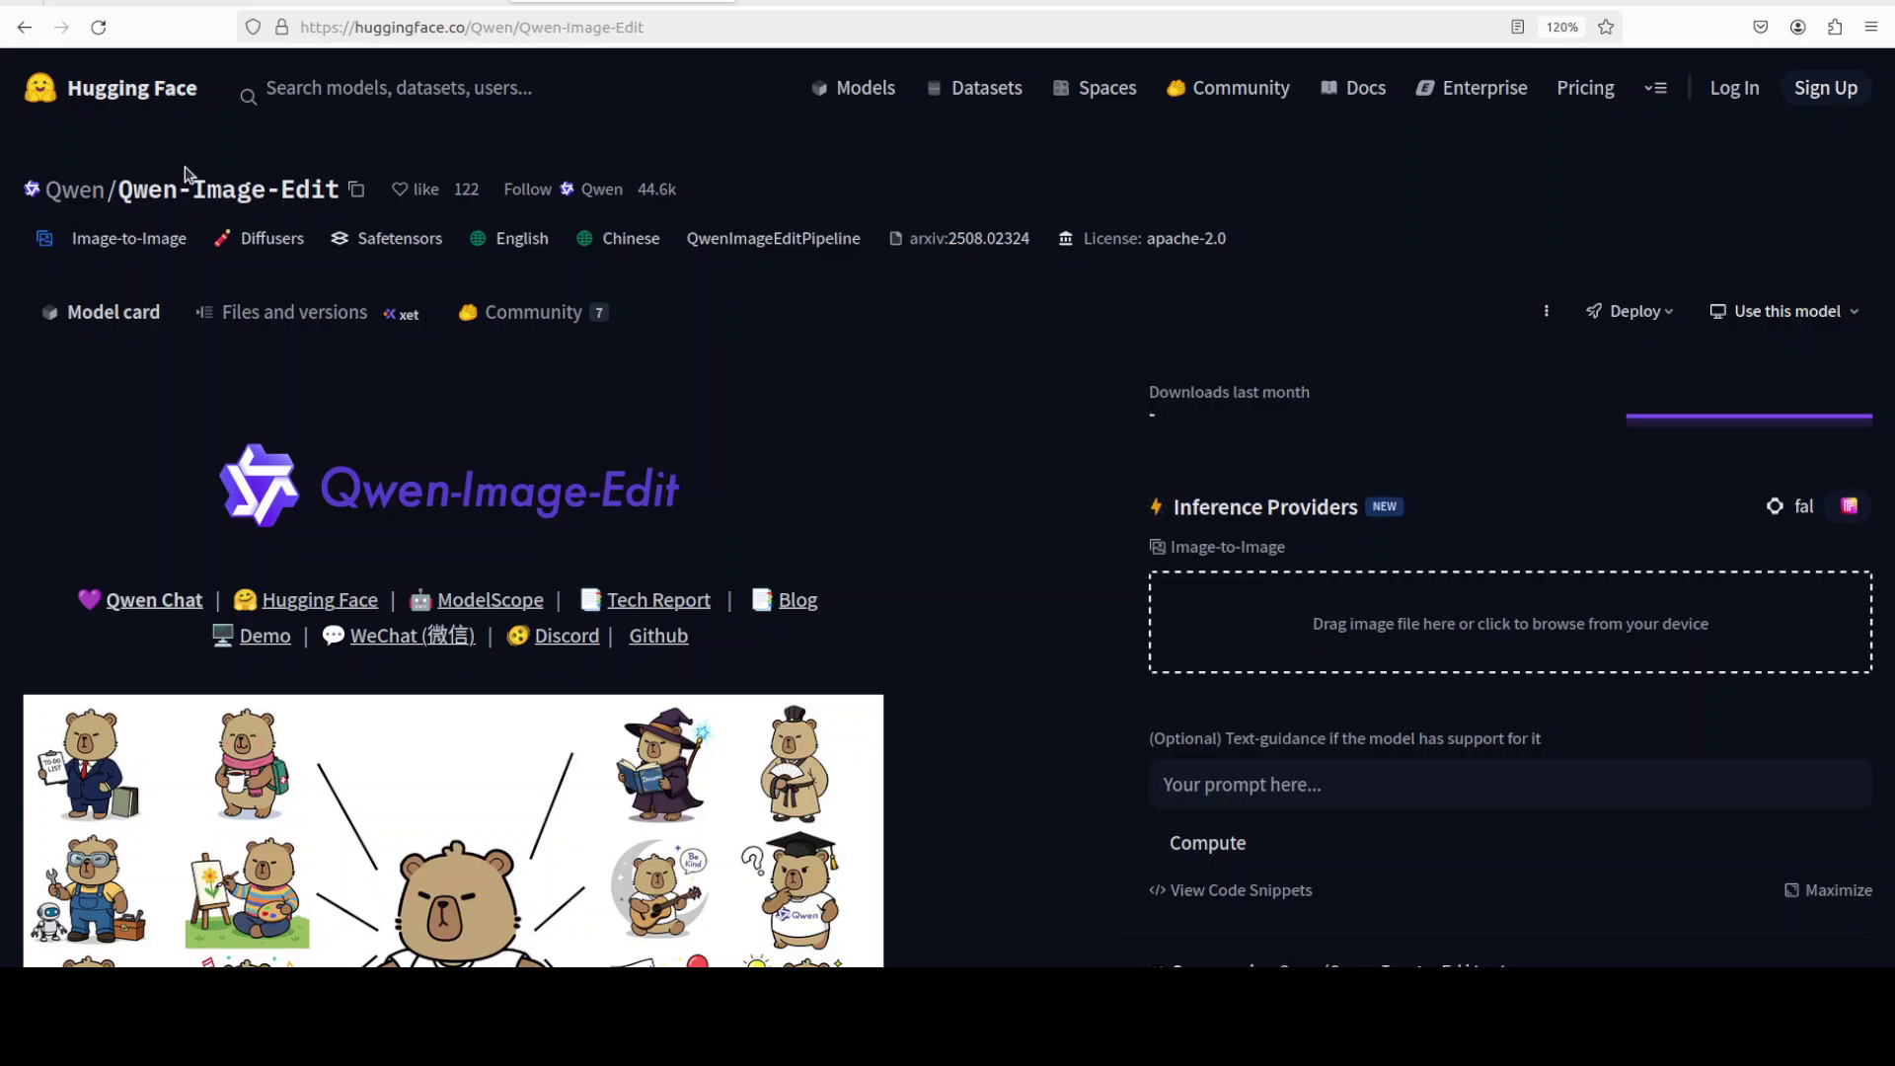
key("ctrl+Tab")
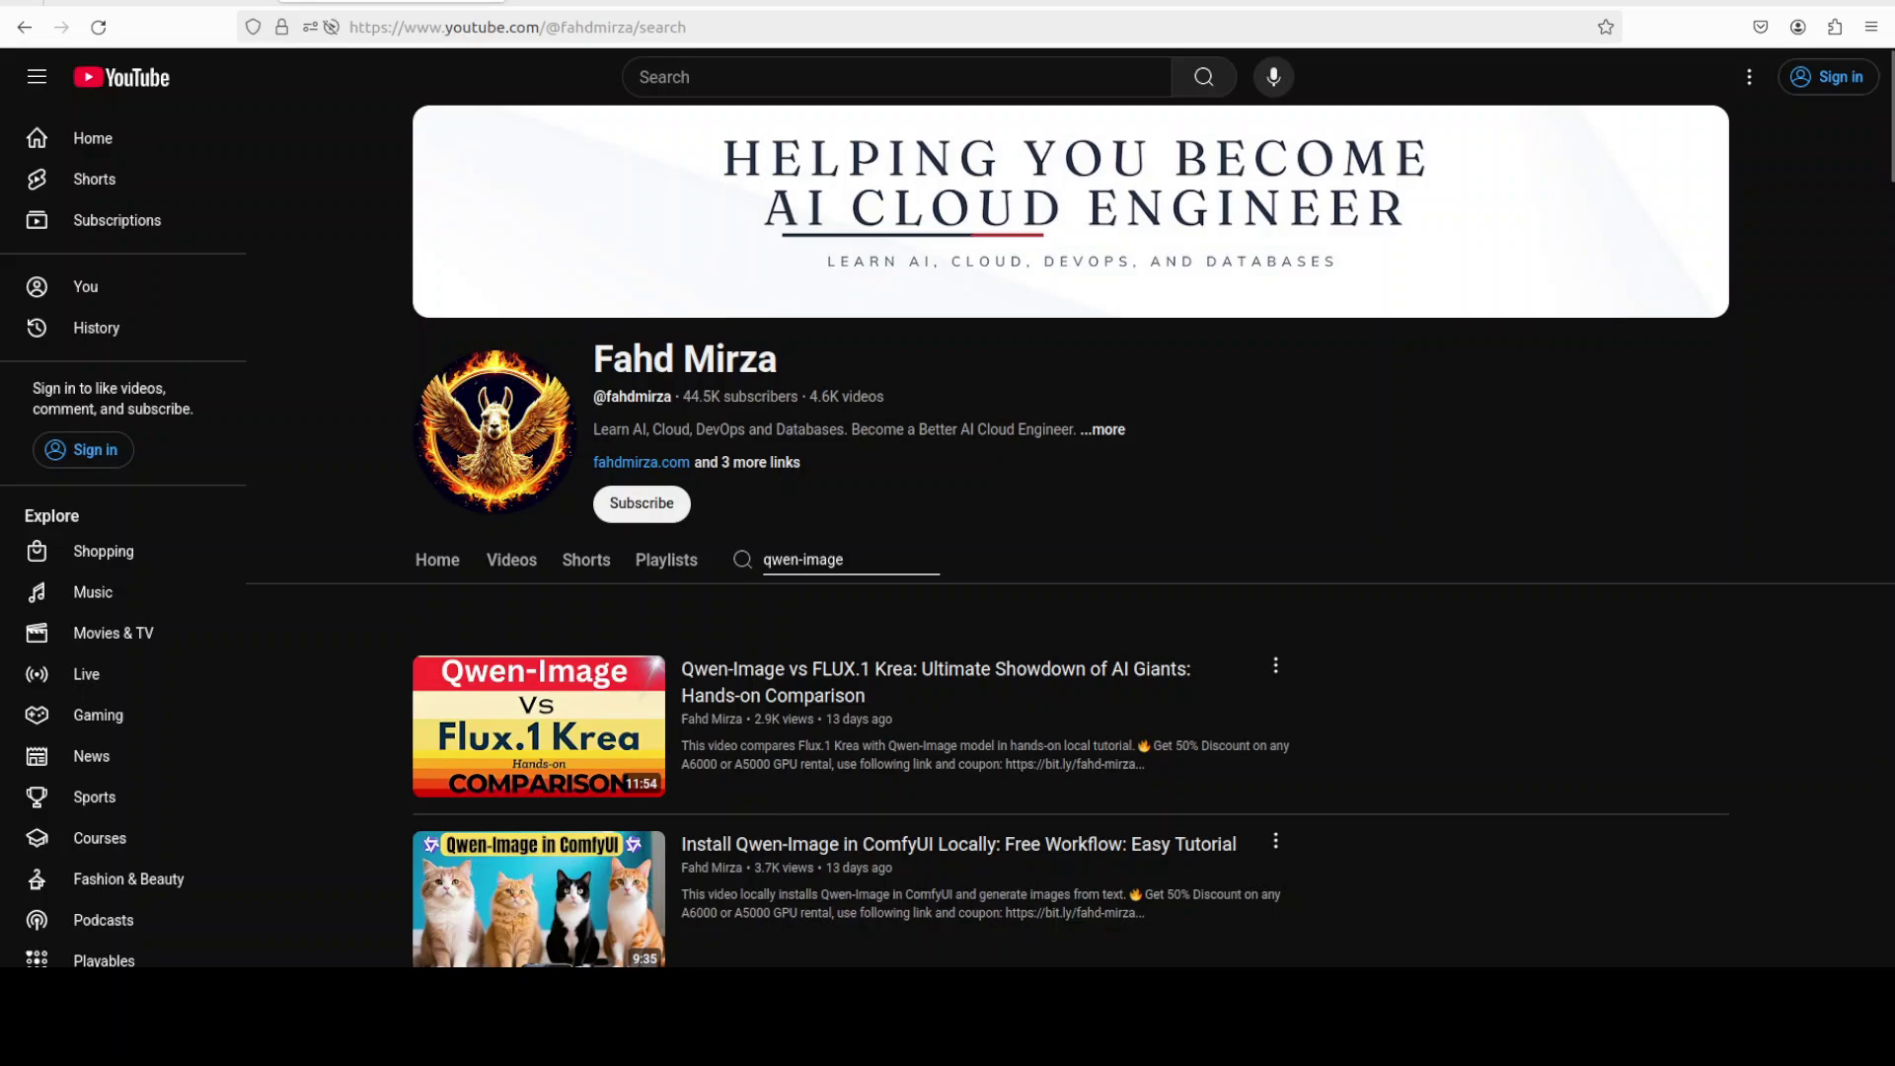
key("ctrl+Tab")
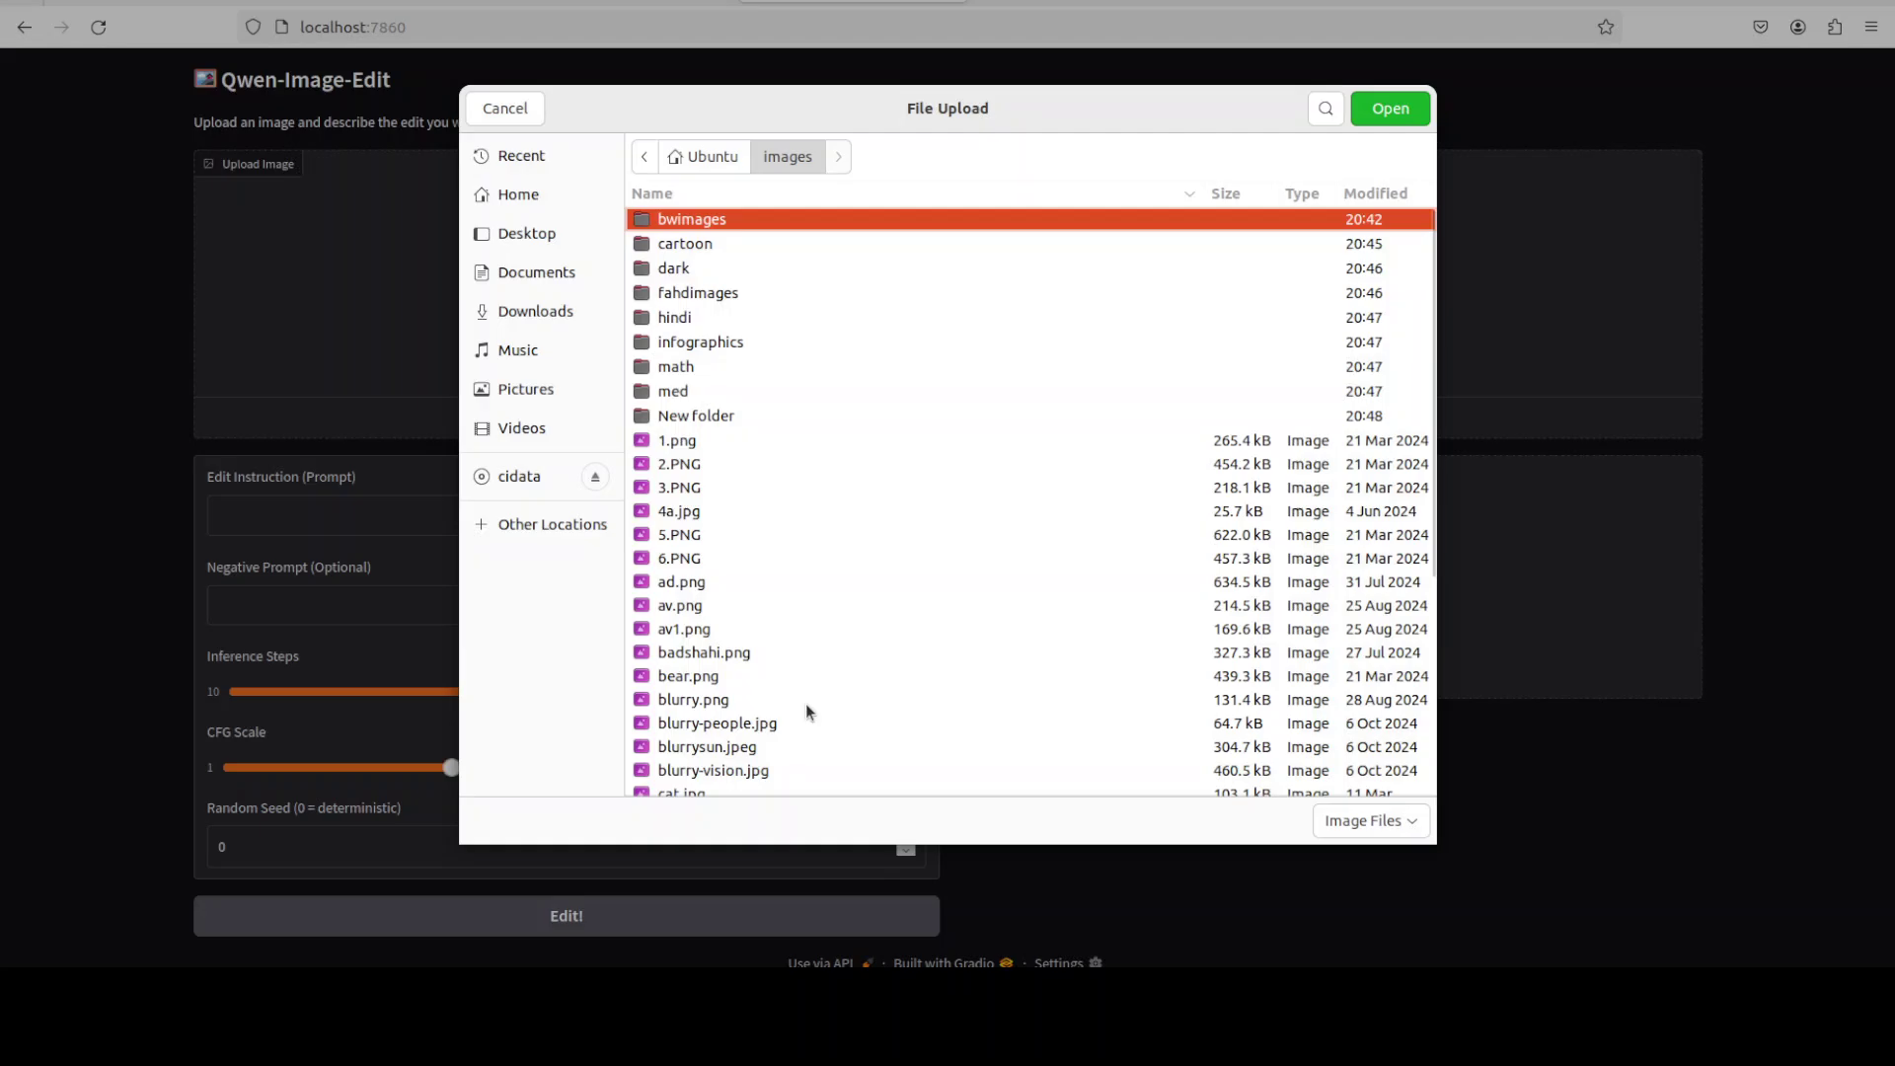
Pick bear.png in the File Upload dialog as the source image
left_click(710, 677)
double_click(710, 677)
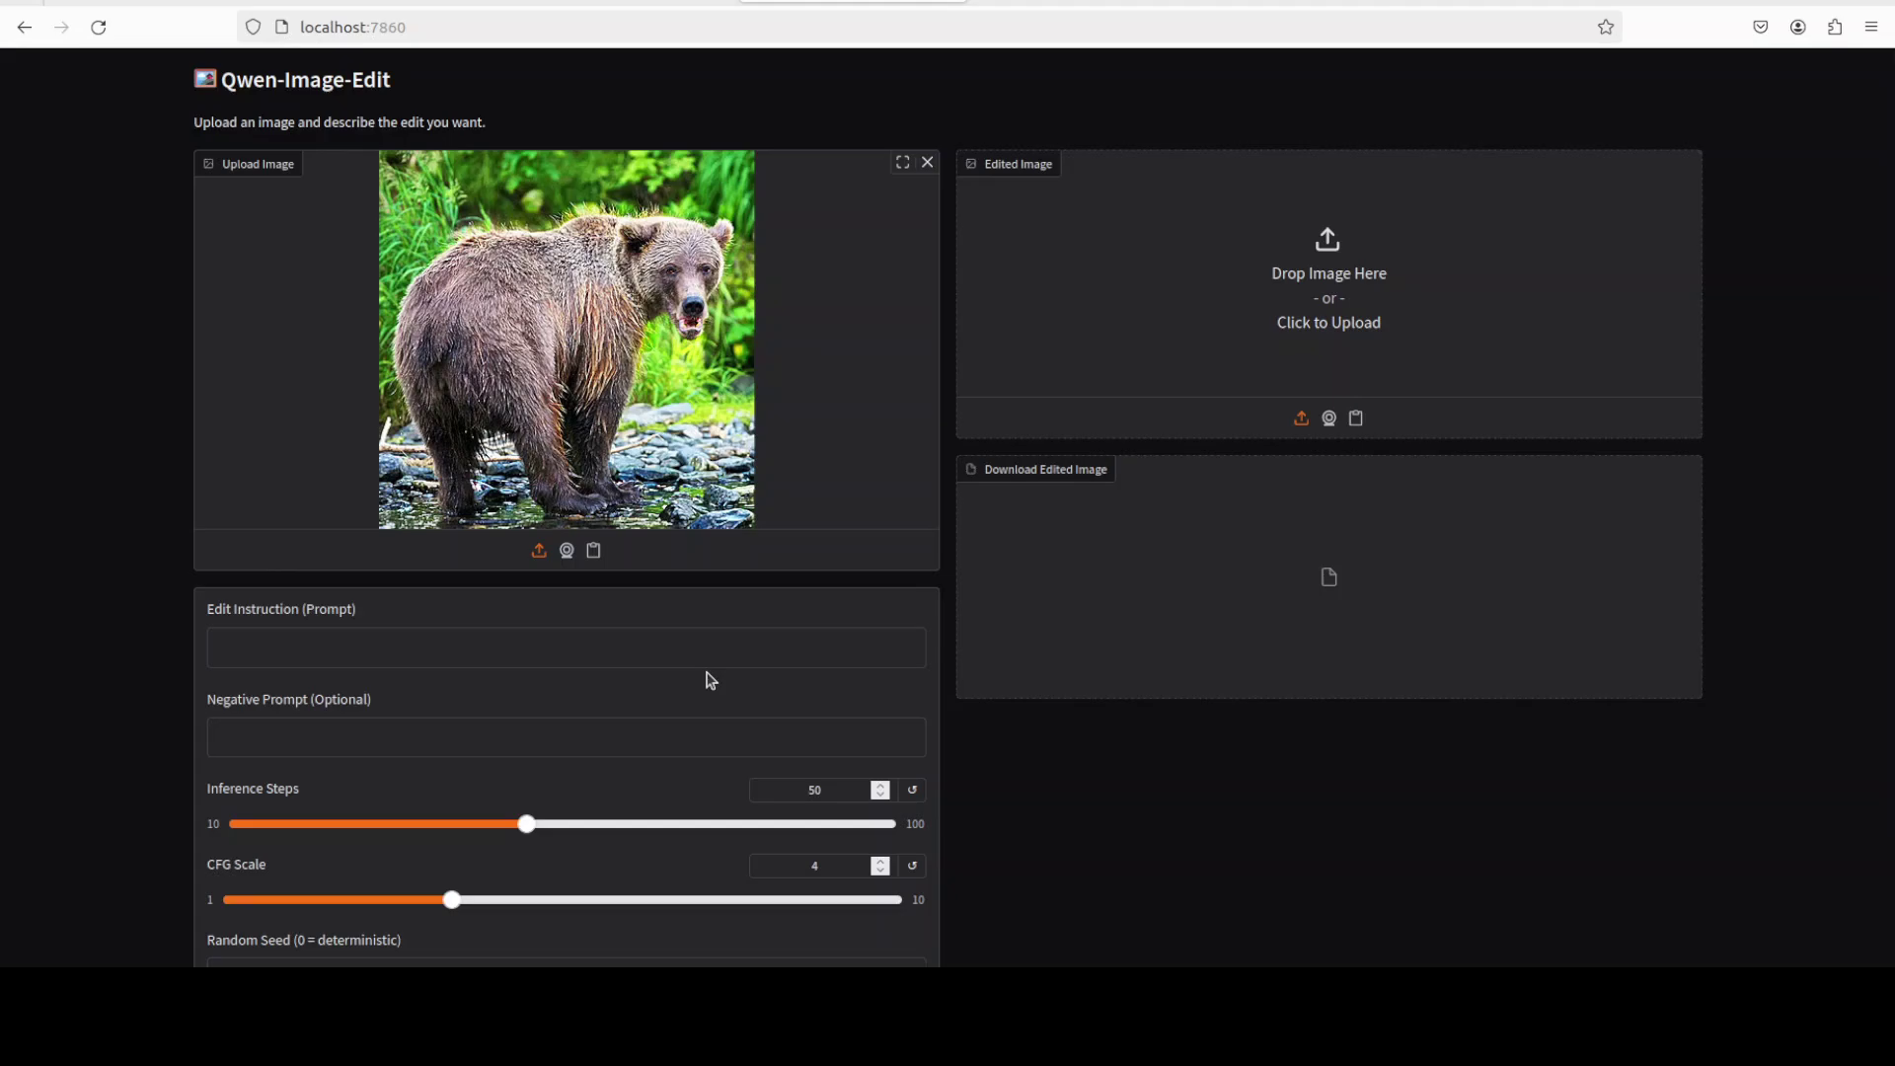
Enter the instruction 'change the bear to polar bear' and run the edit
left_click(326, 648)
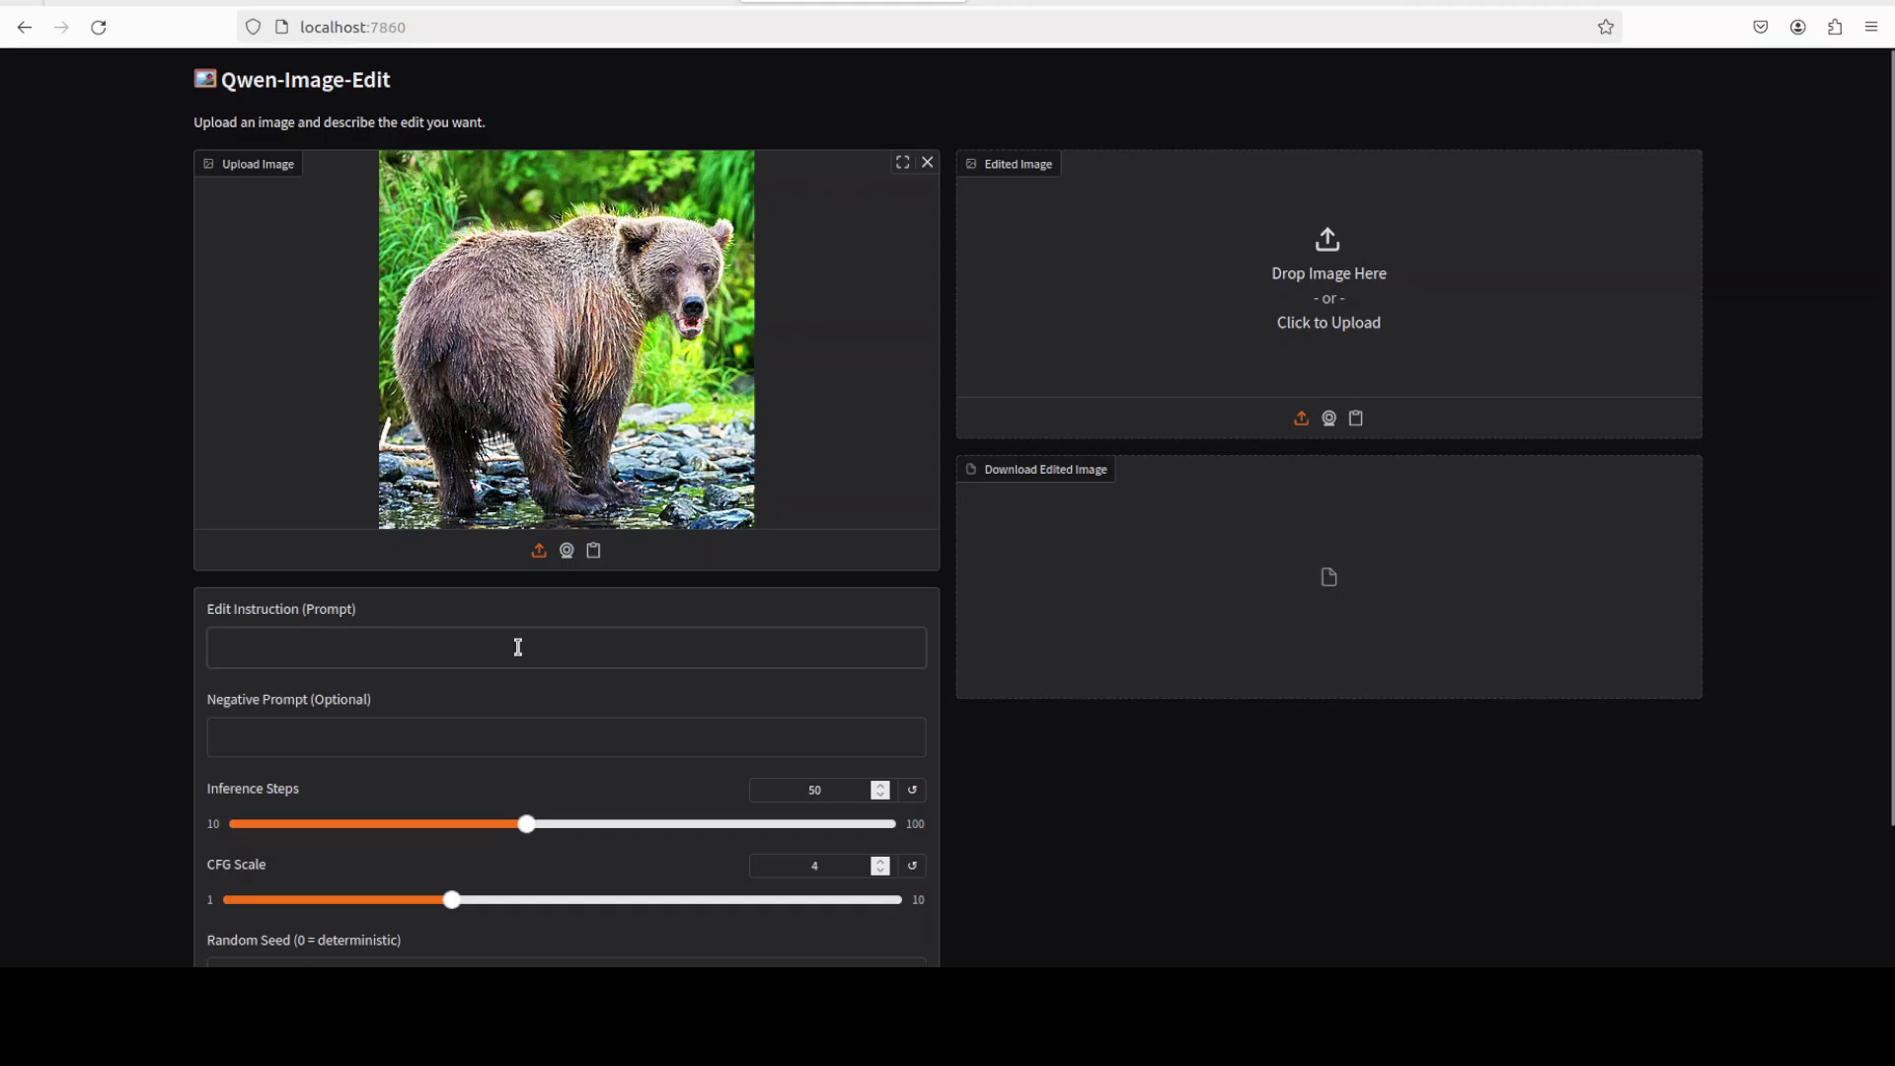
type("cha")
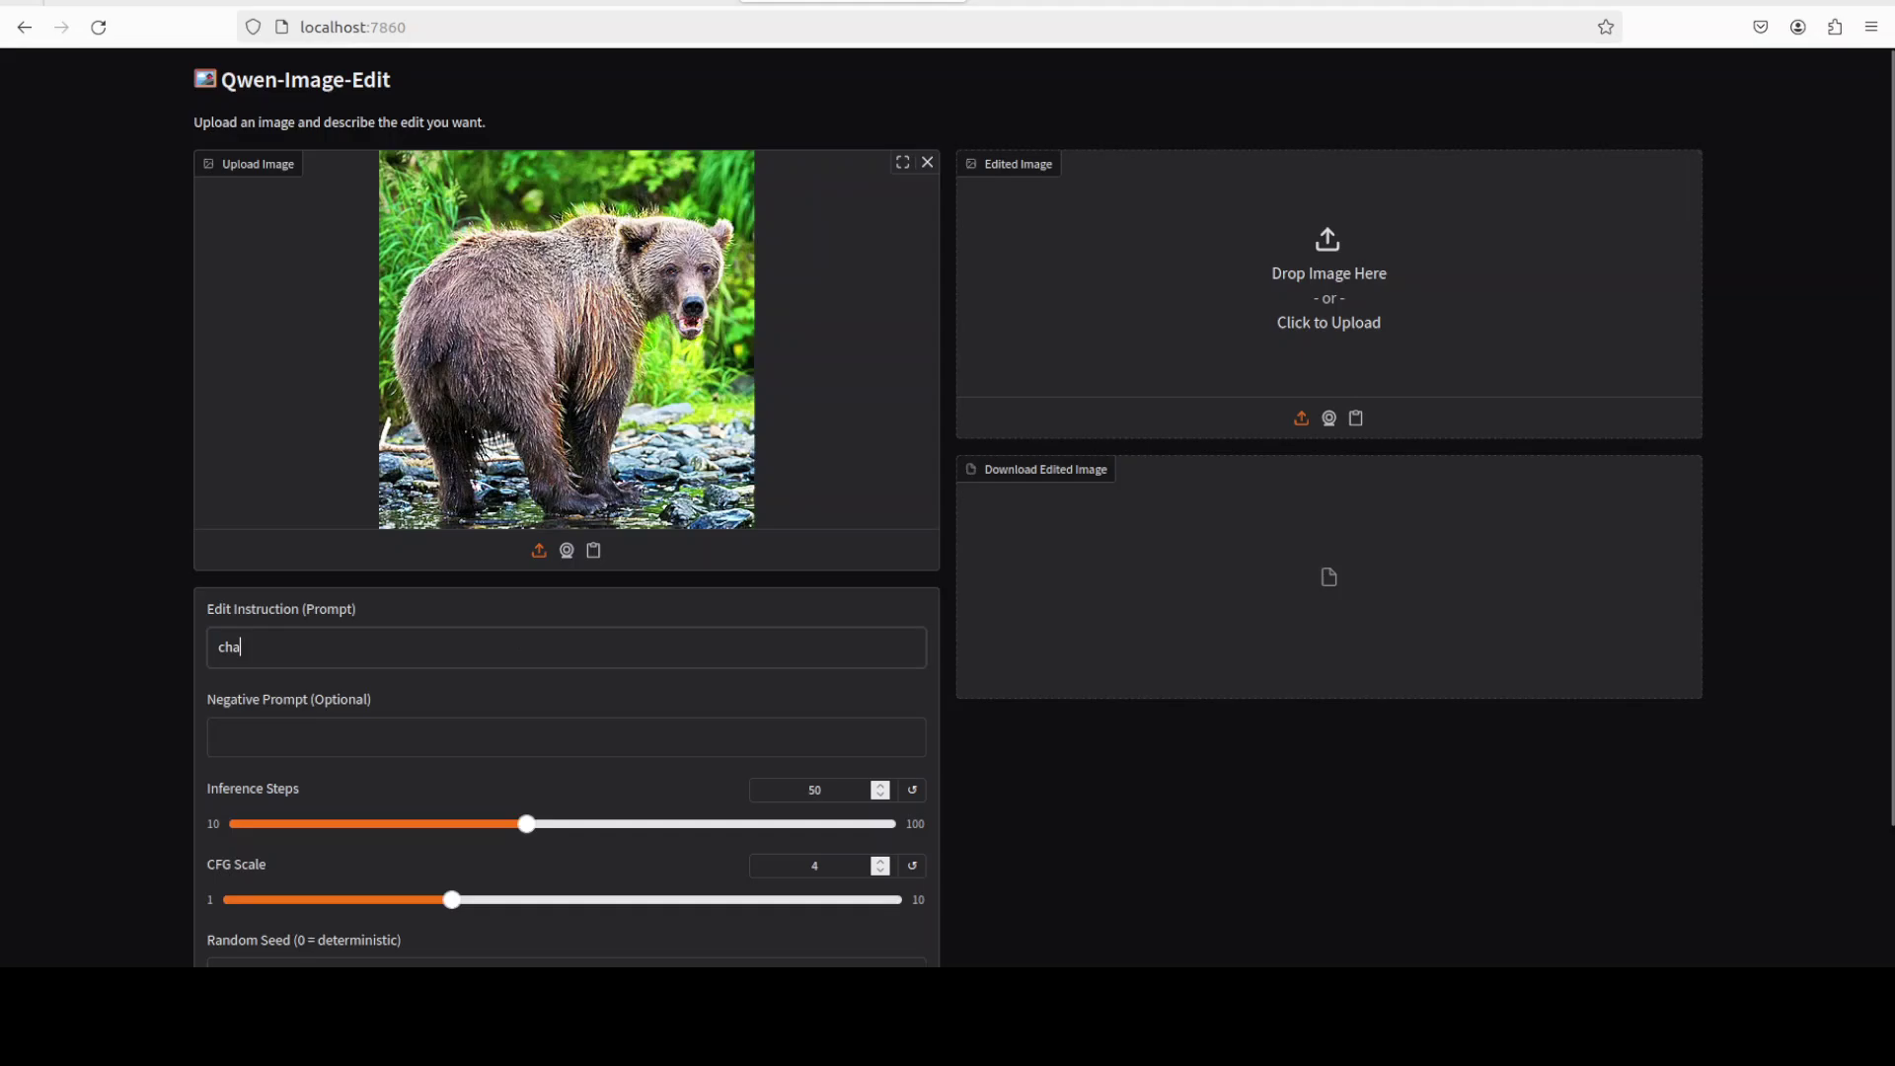
type("nge the bear ")
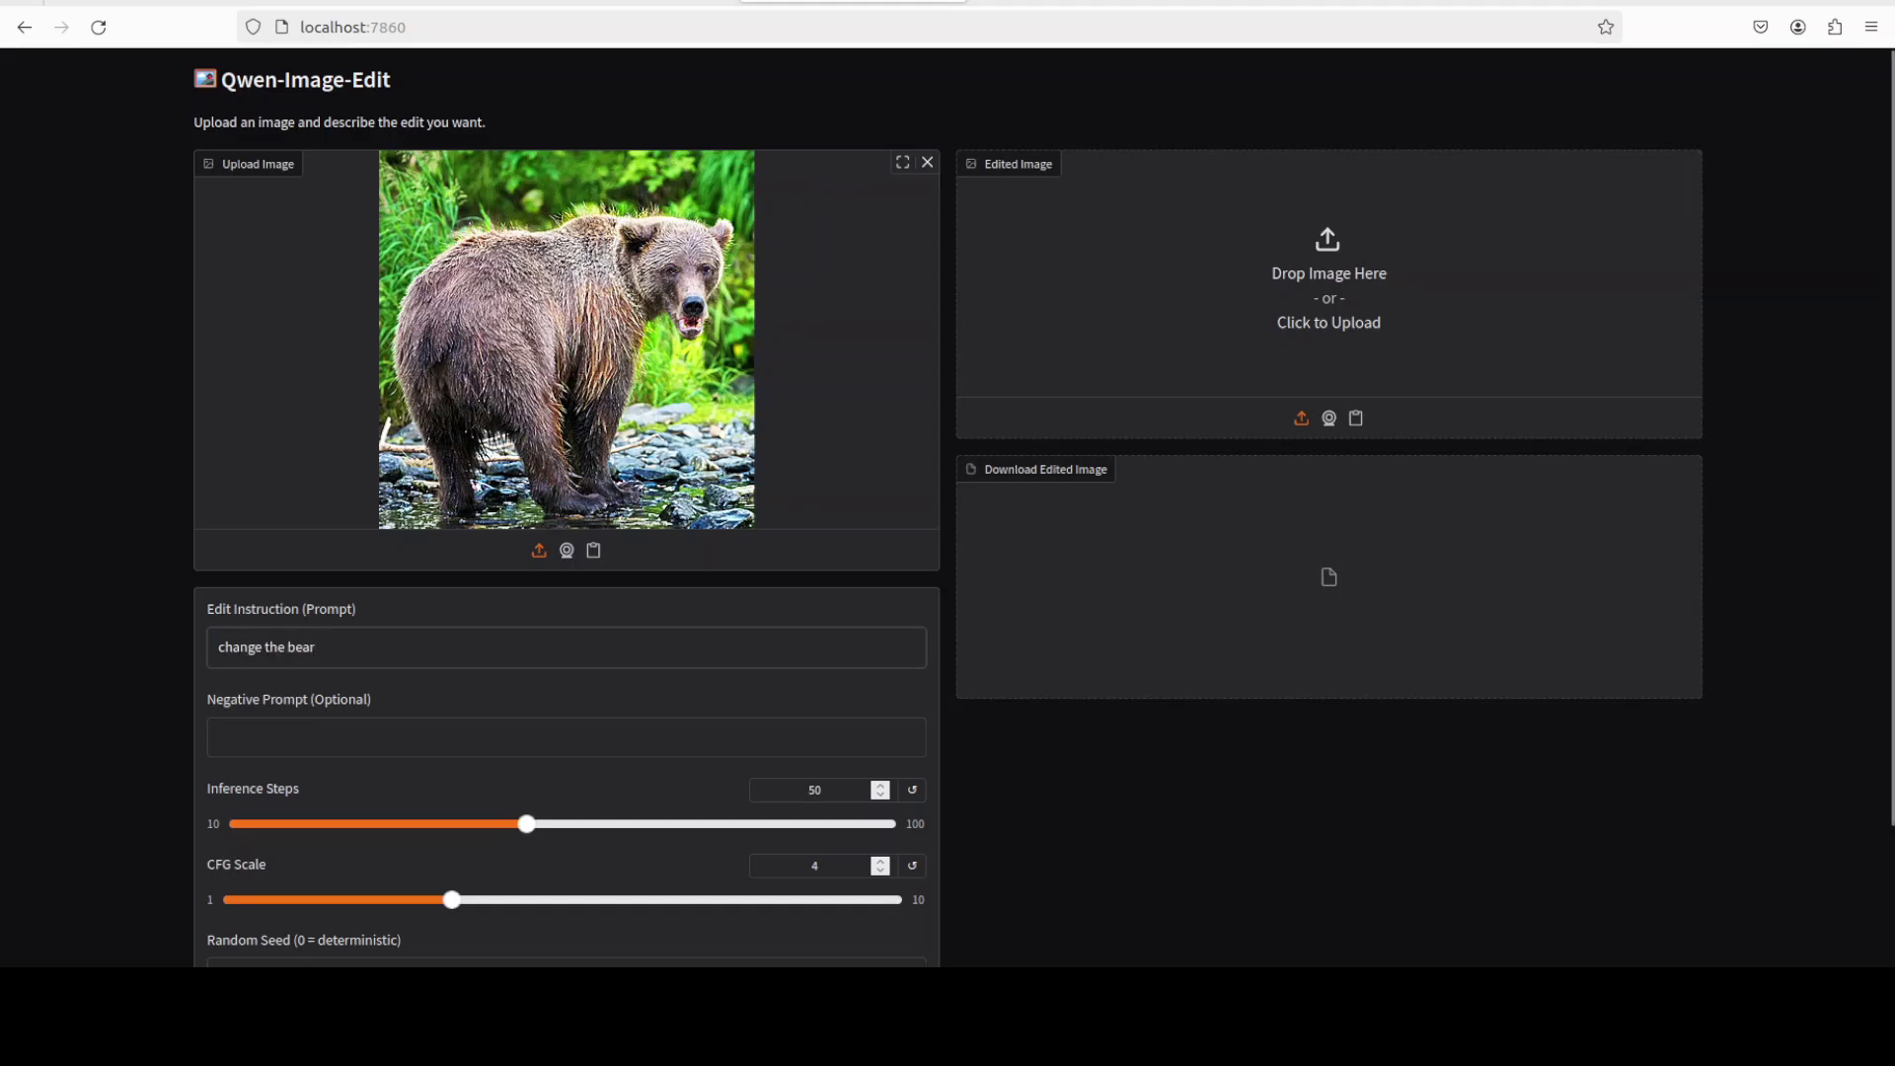
type("to polar bear")
scroll(669, 660, "down", 3)
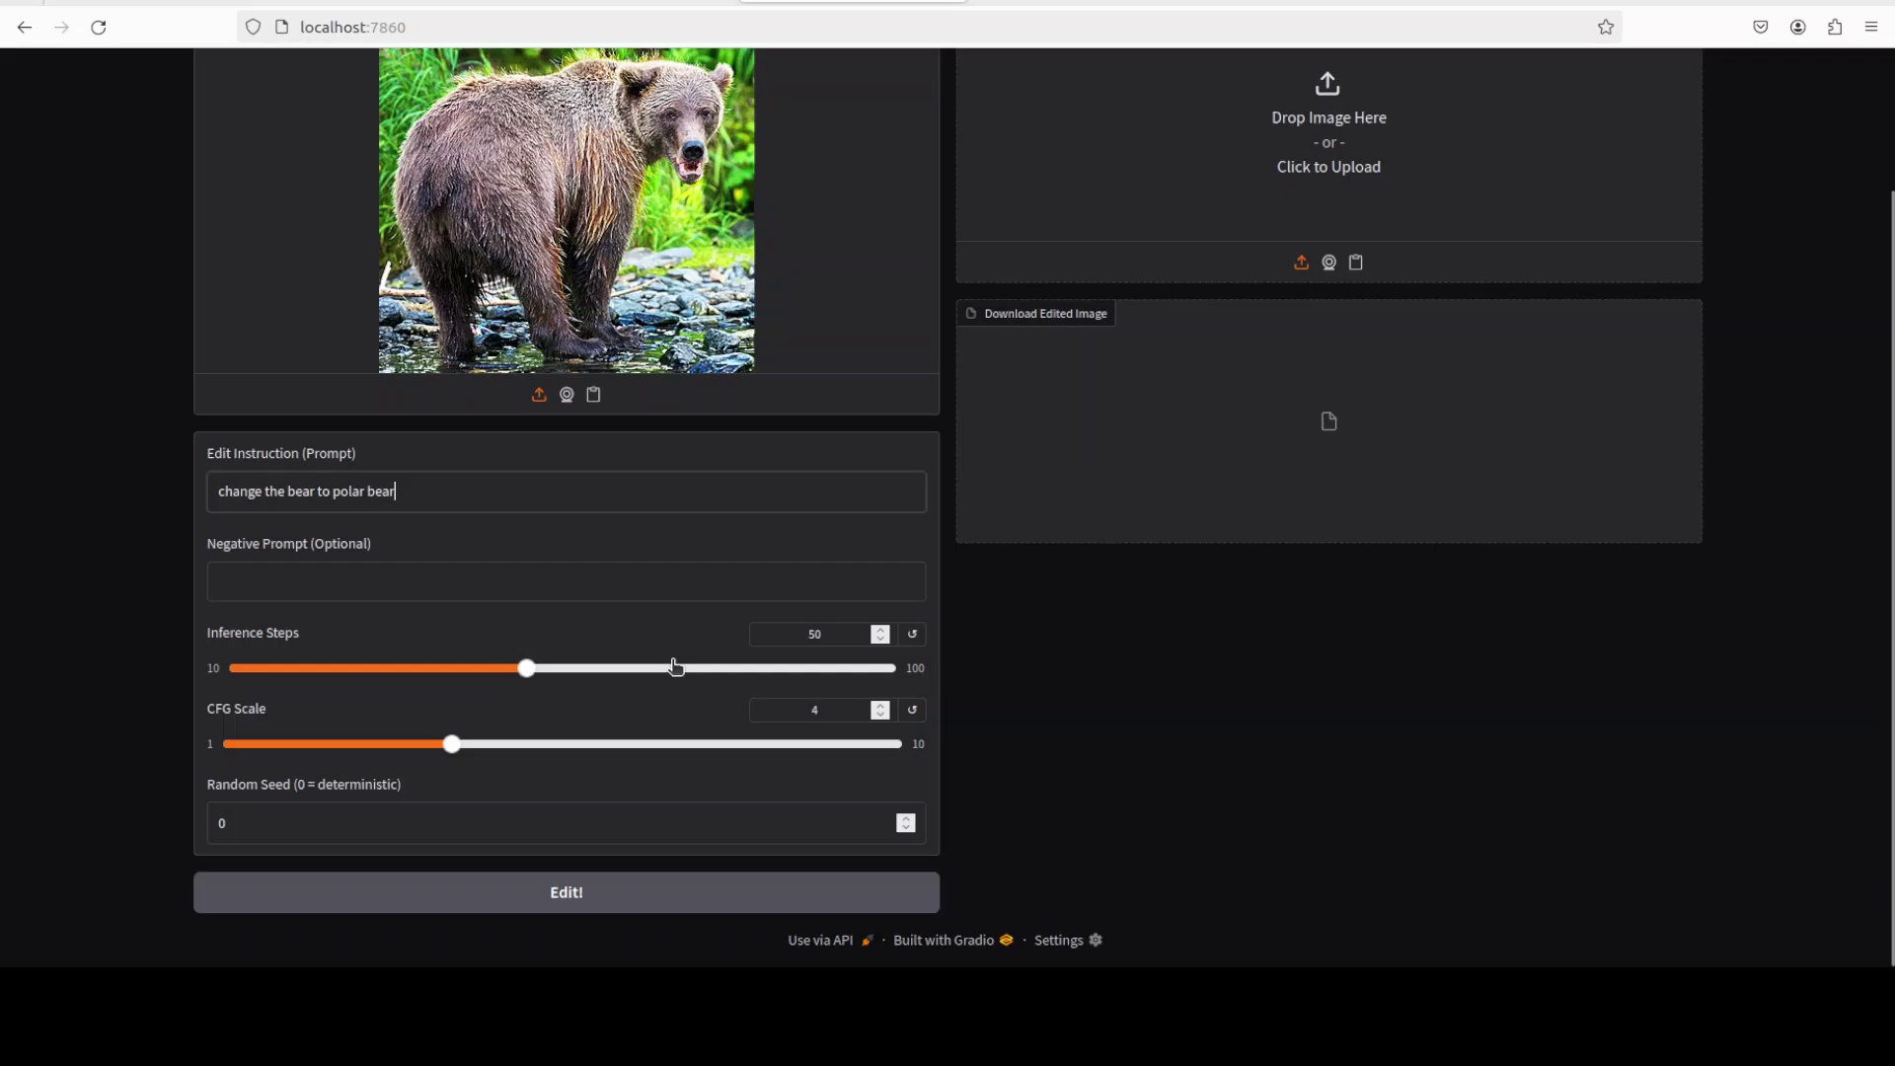
left_click(546, 898)
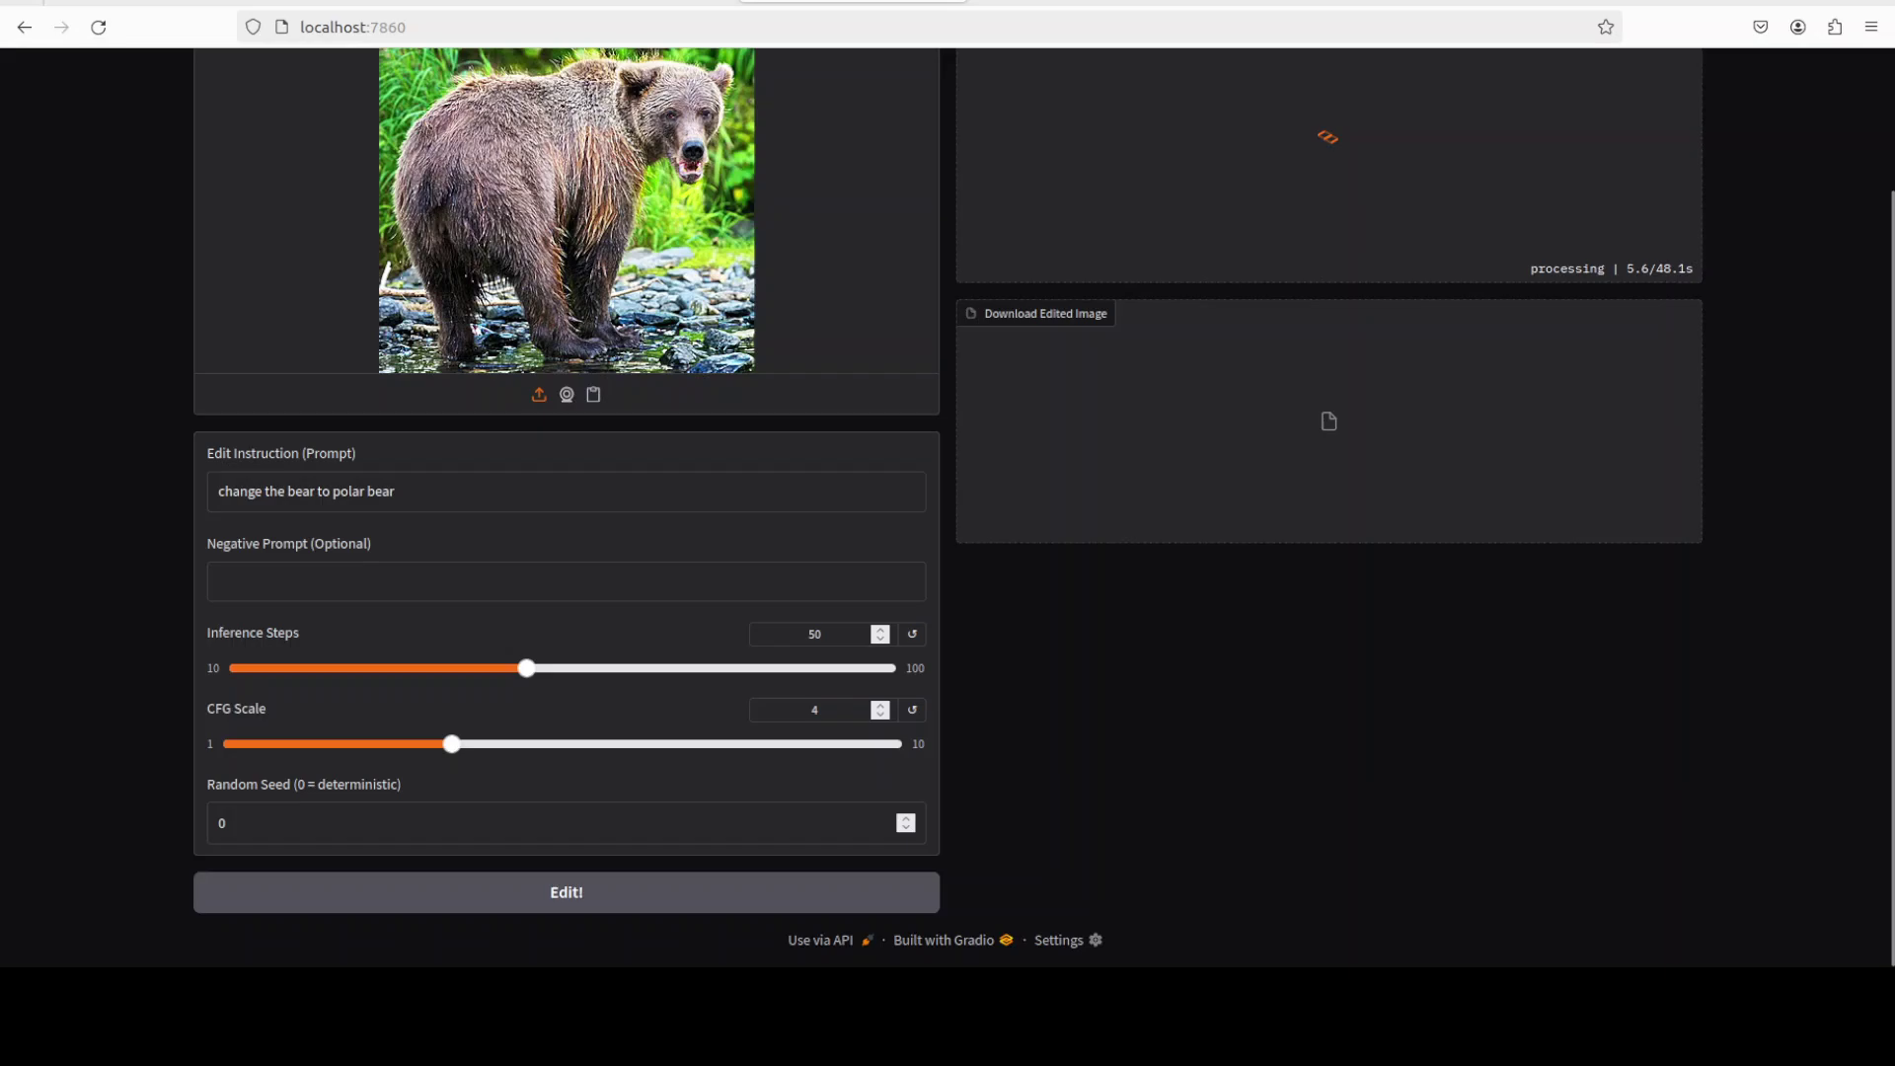
Run nvidia-smi in the terminal to check H100 GPU memory, then minimize it
key("alt+Tab")
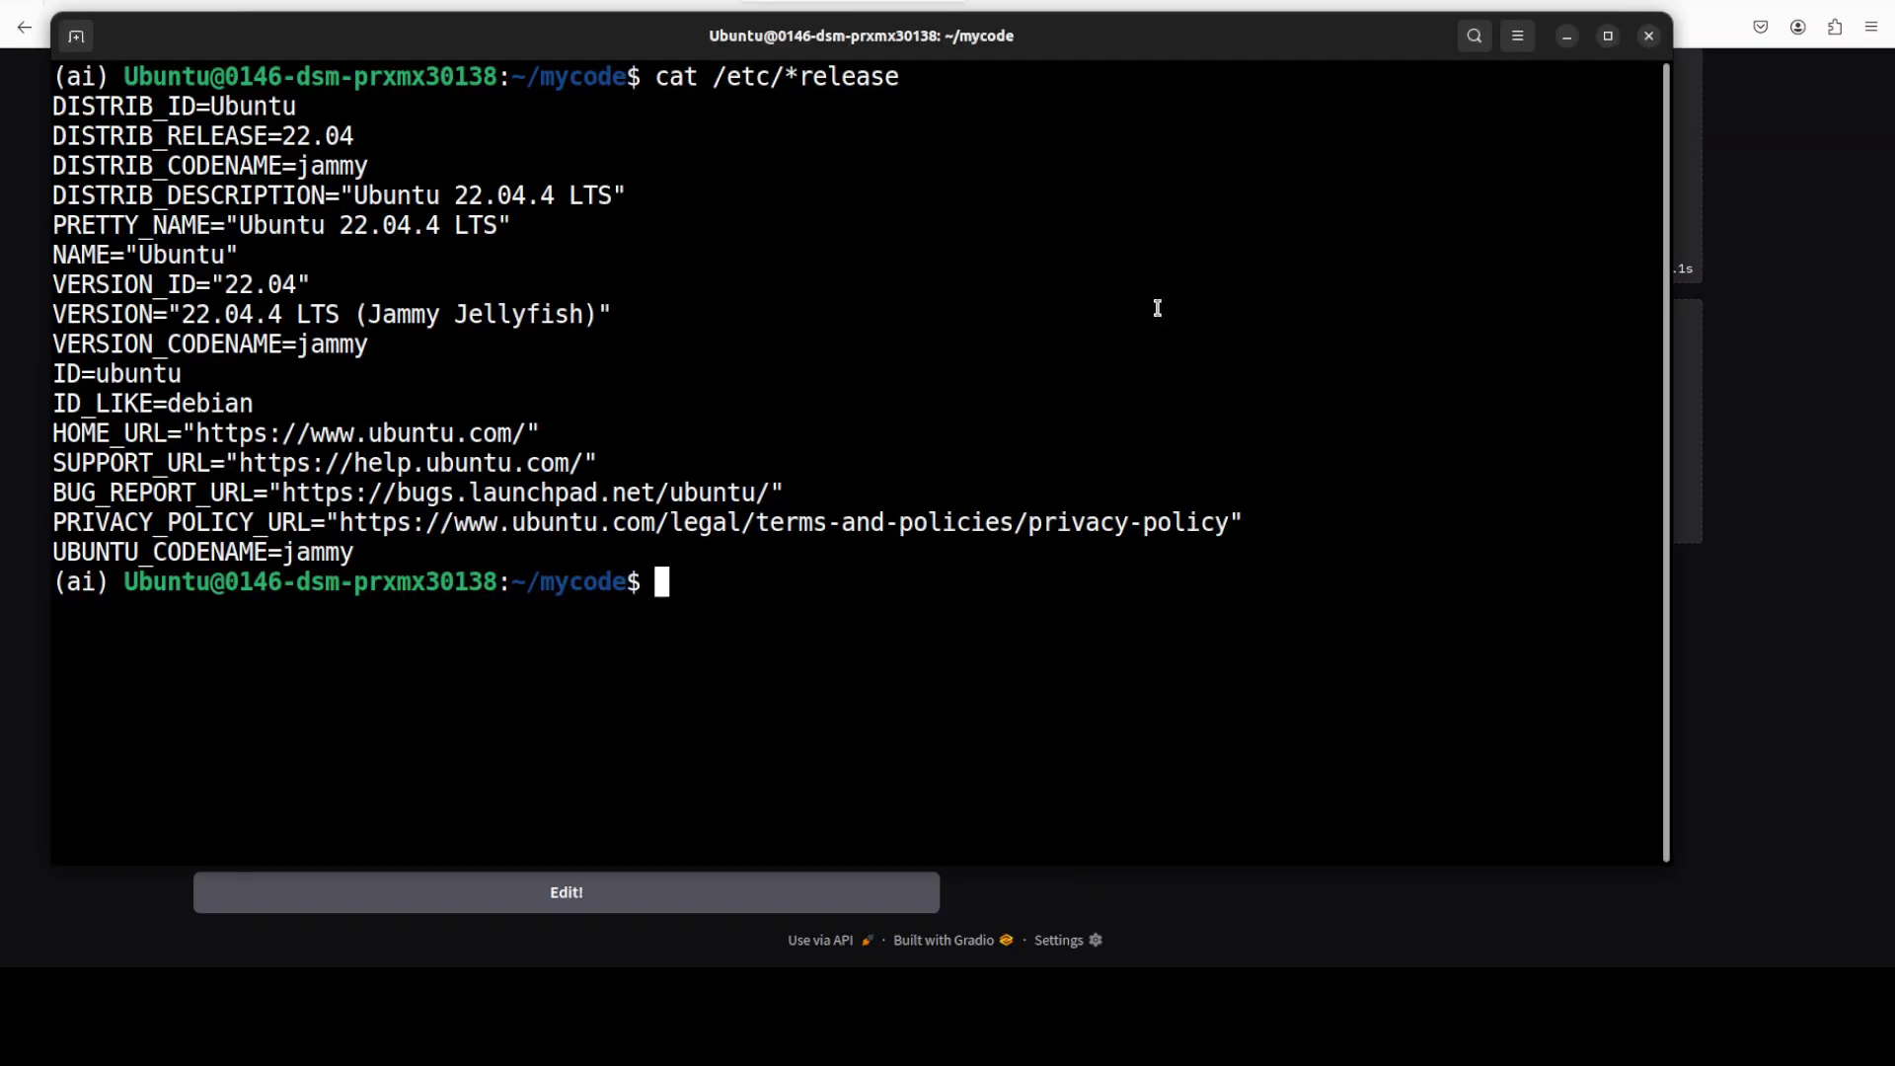
type("clear")
key("Up")
key("Up")
key("Return")
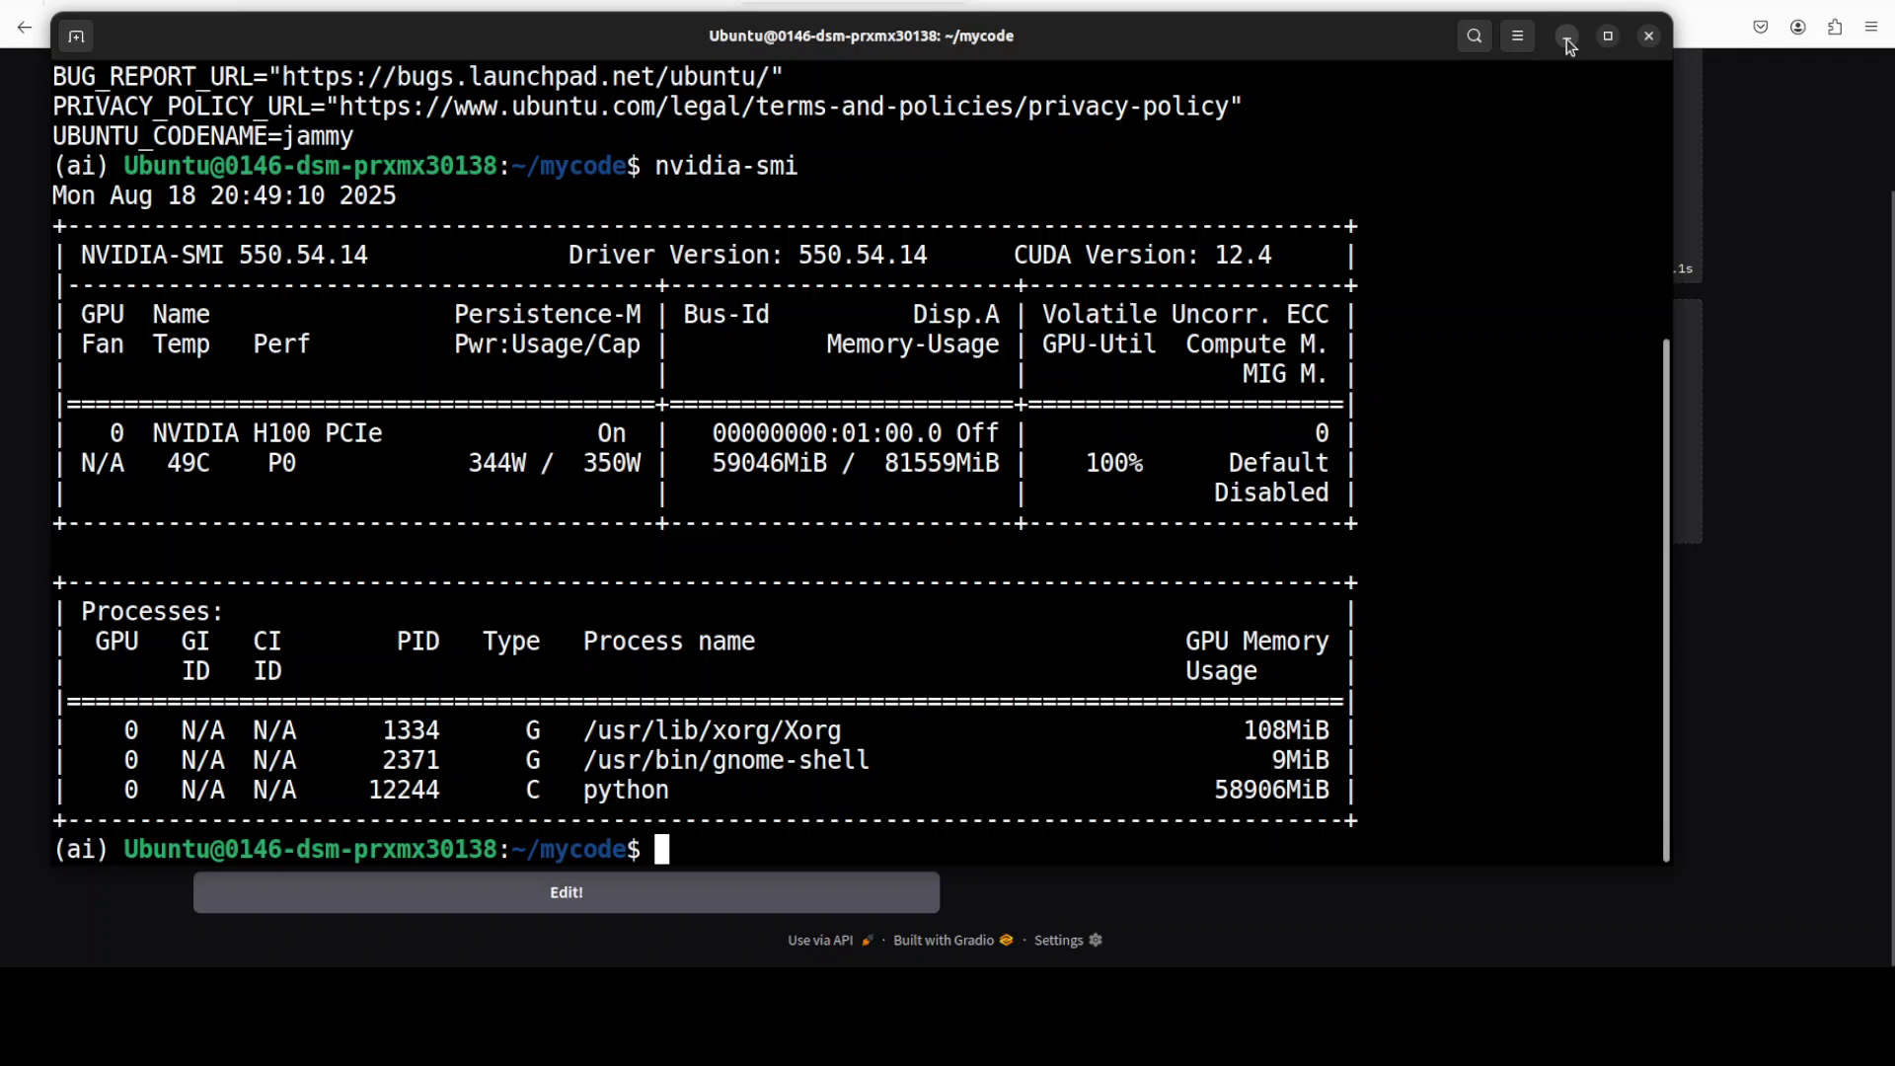
left_click(1568, 39)
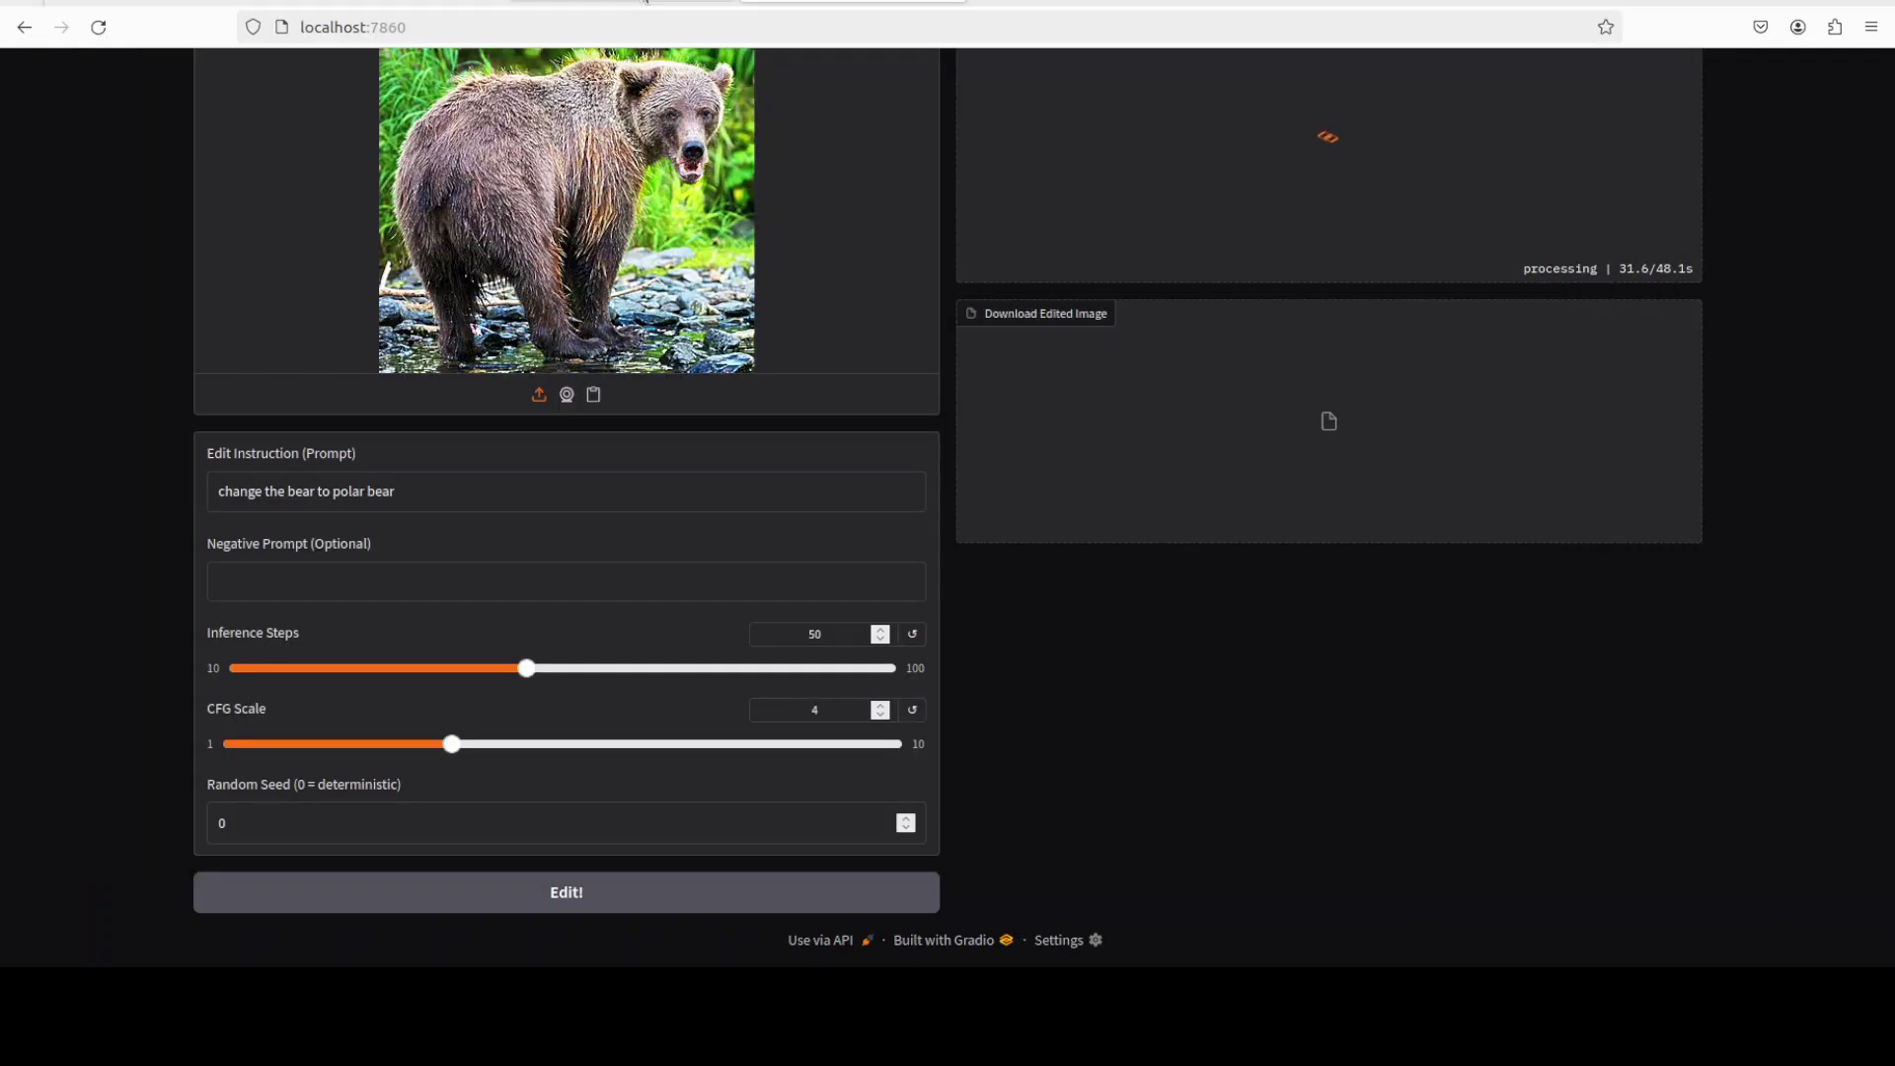
Return to the localhost demo tab and scroll up to the finished polar bear result
left_click(646, 2)
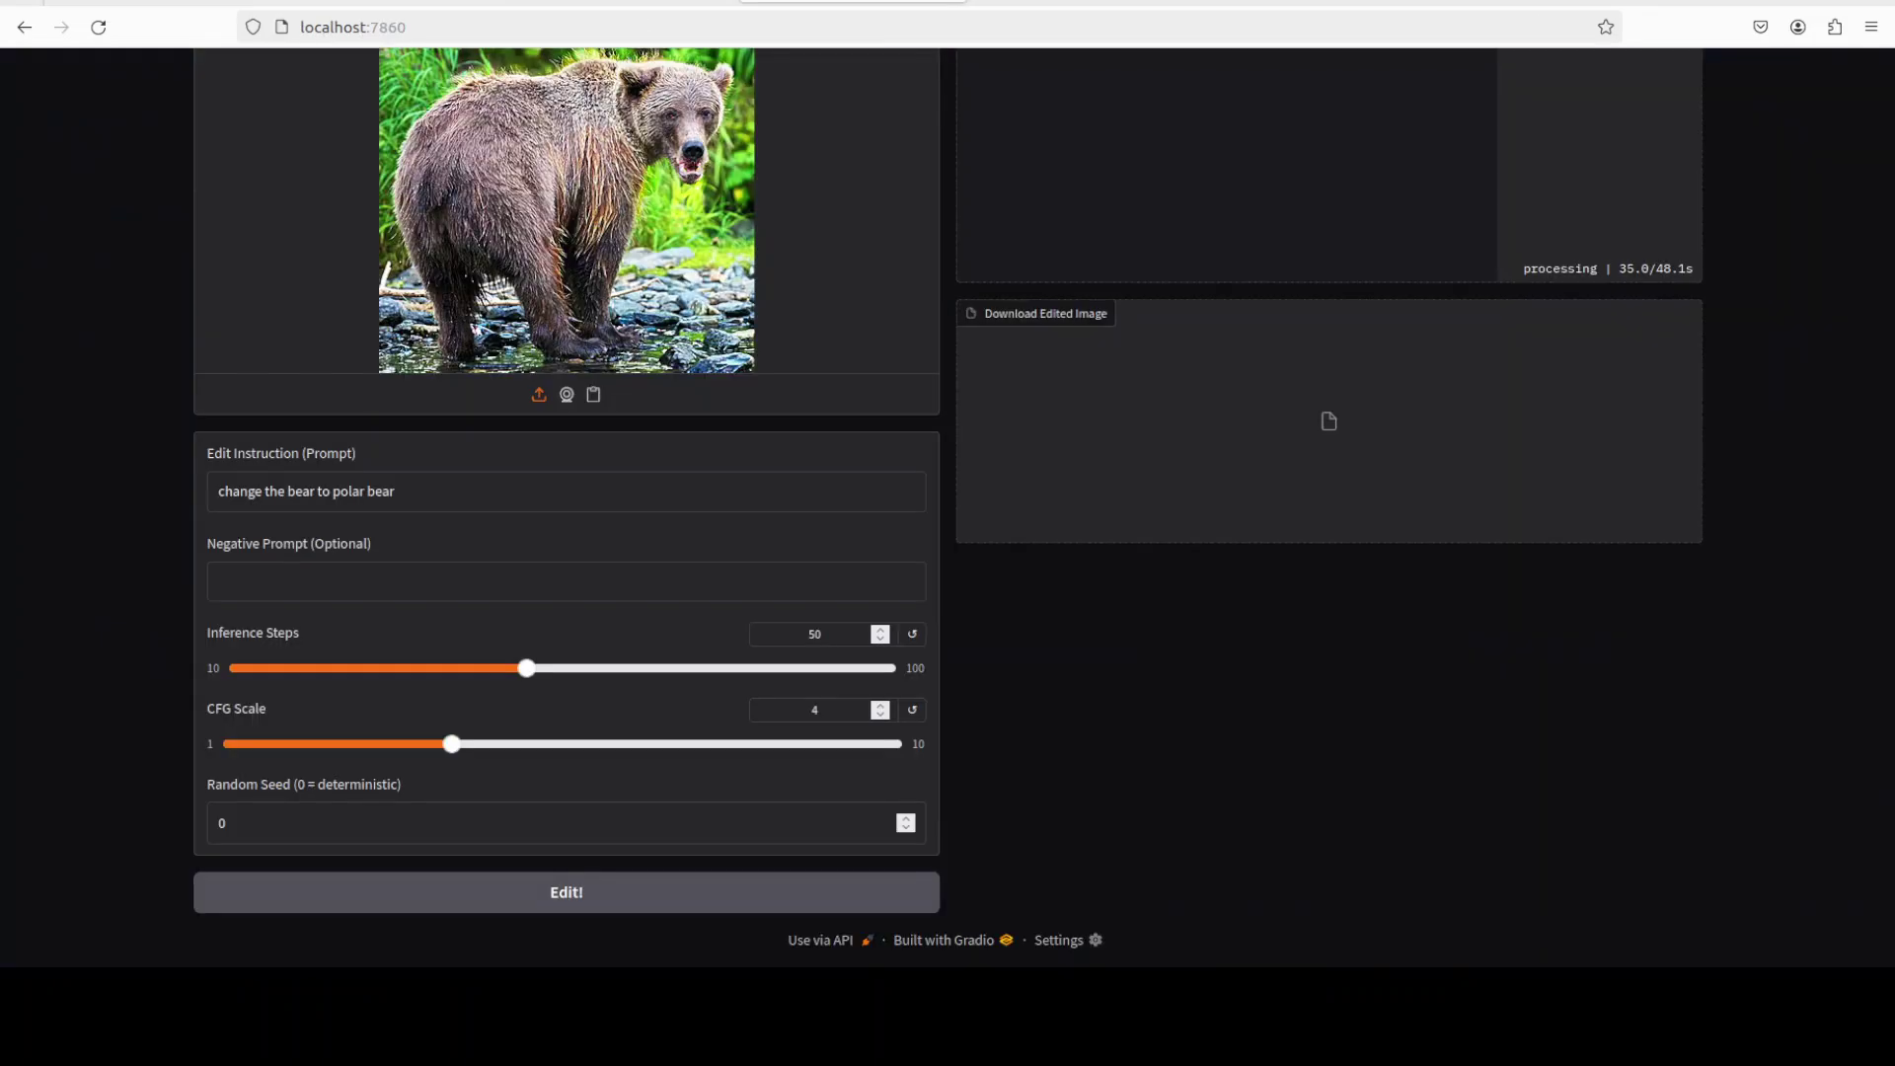
left_click(853, 2)
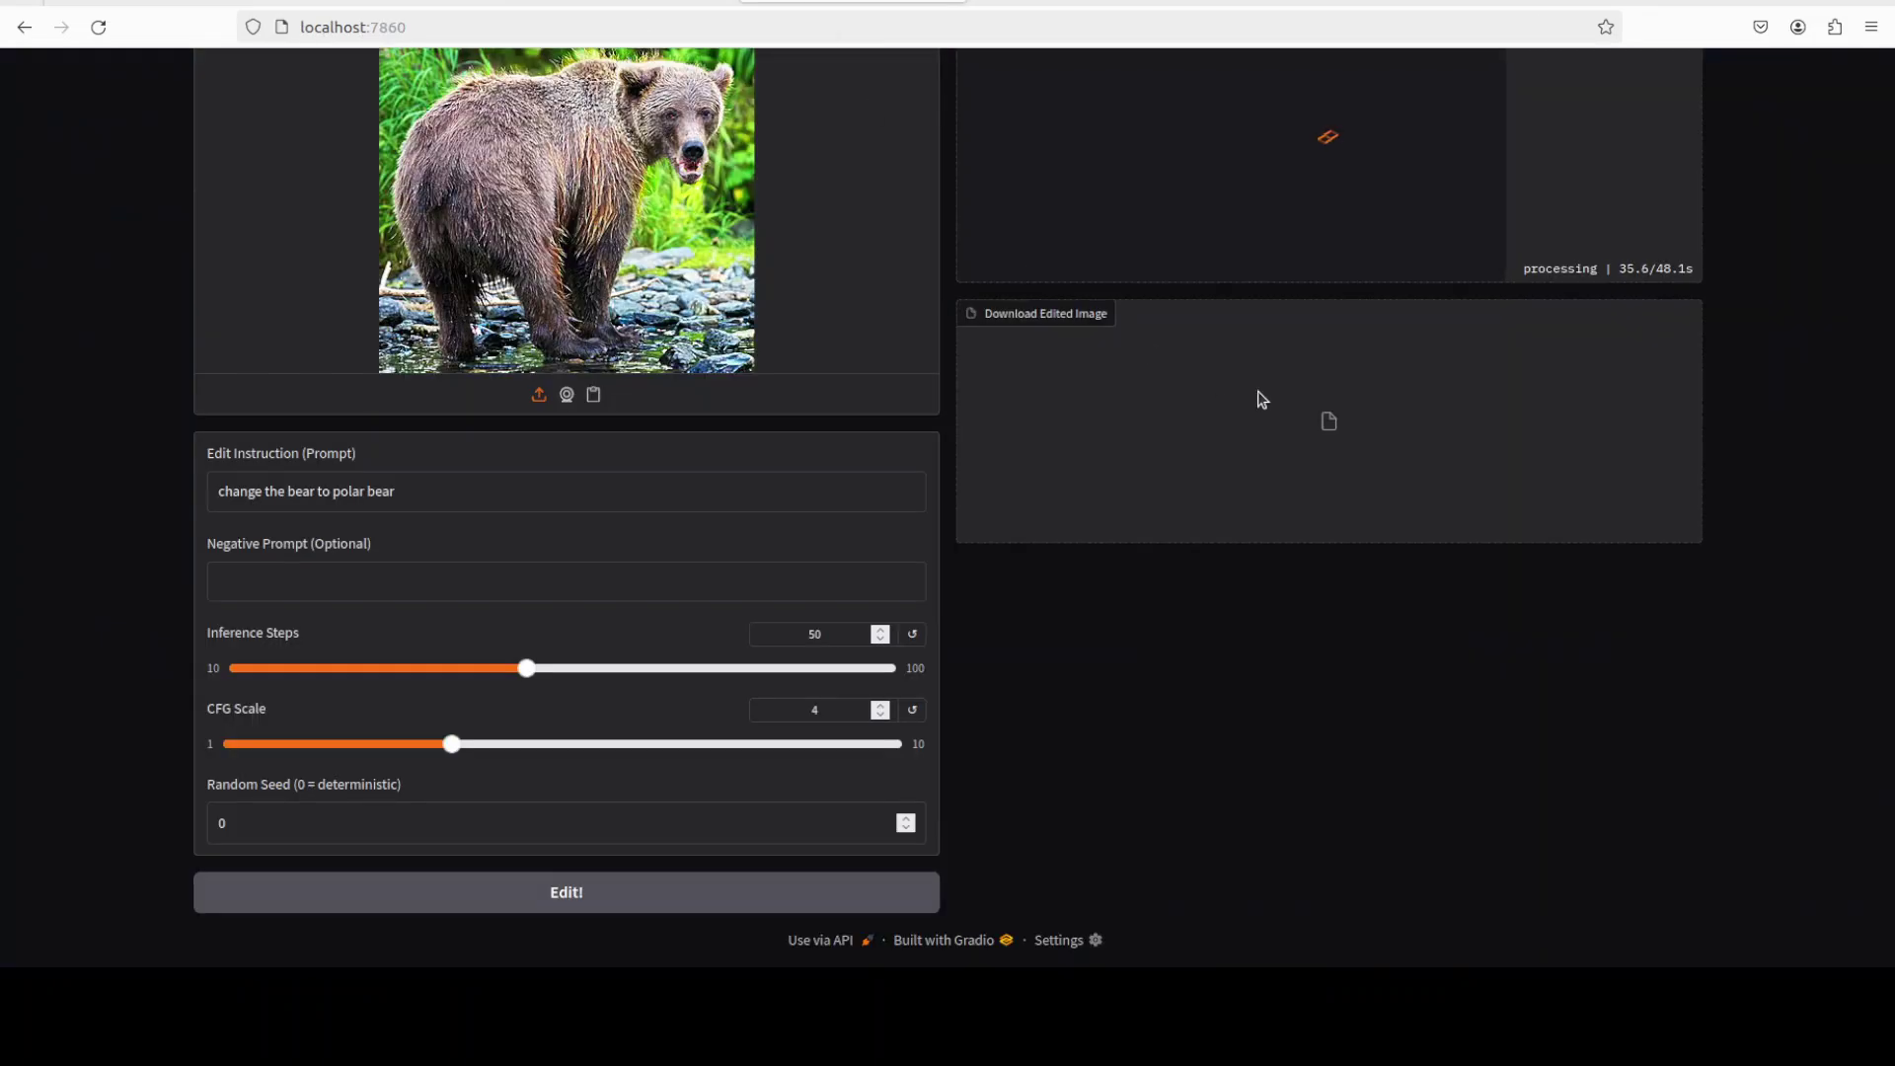
scroll(1718, 483, "up", 2)
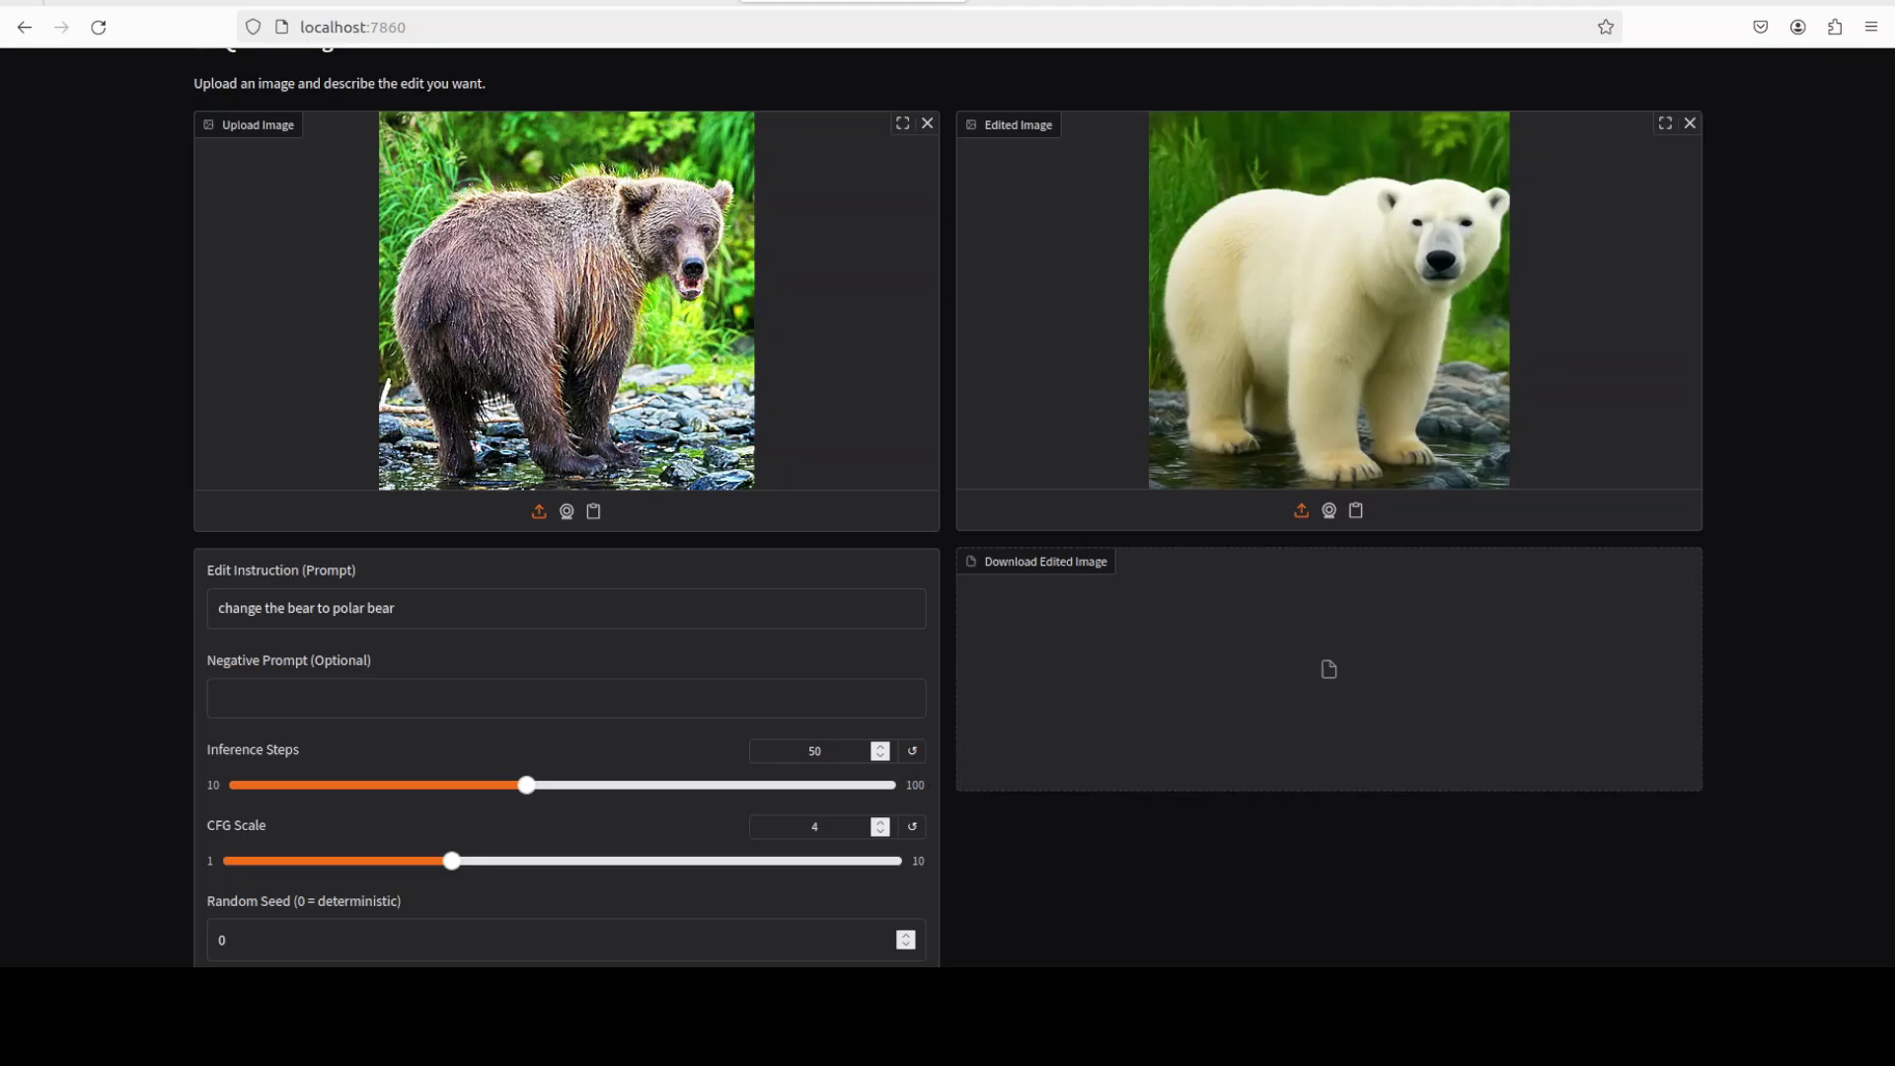
Paste and run pip installs for torch, torchvision, diffusers, transformers, accelerate, gradio and pillow
key("ctrl+1")
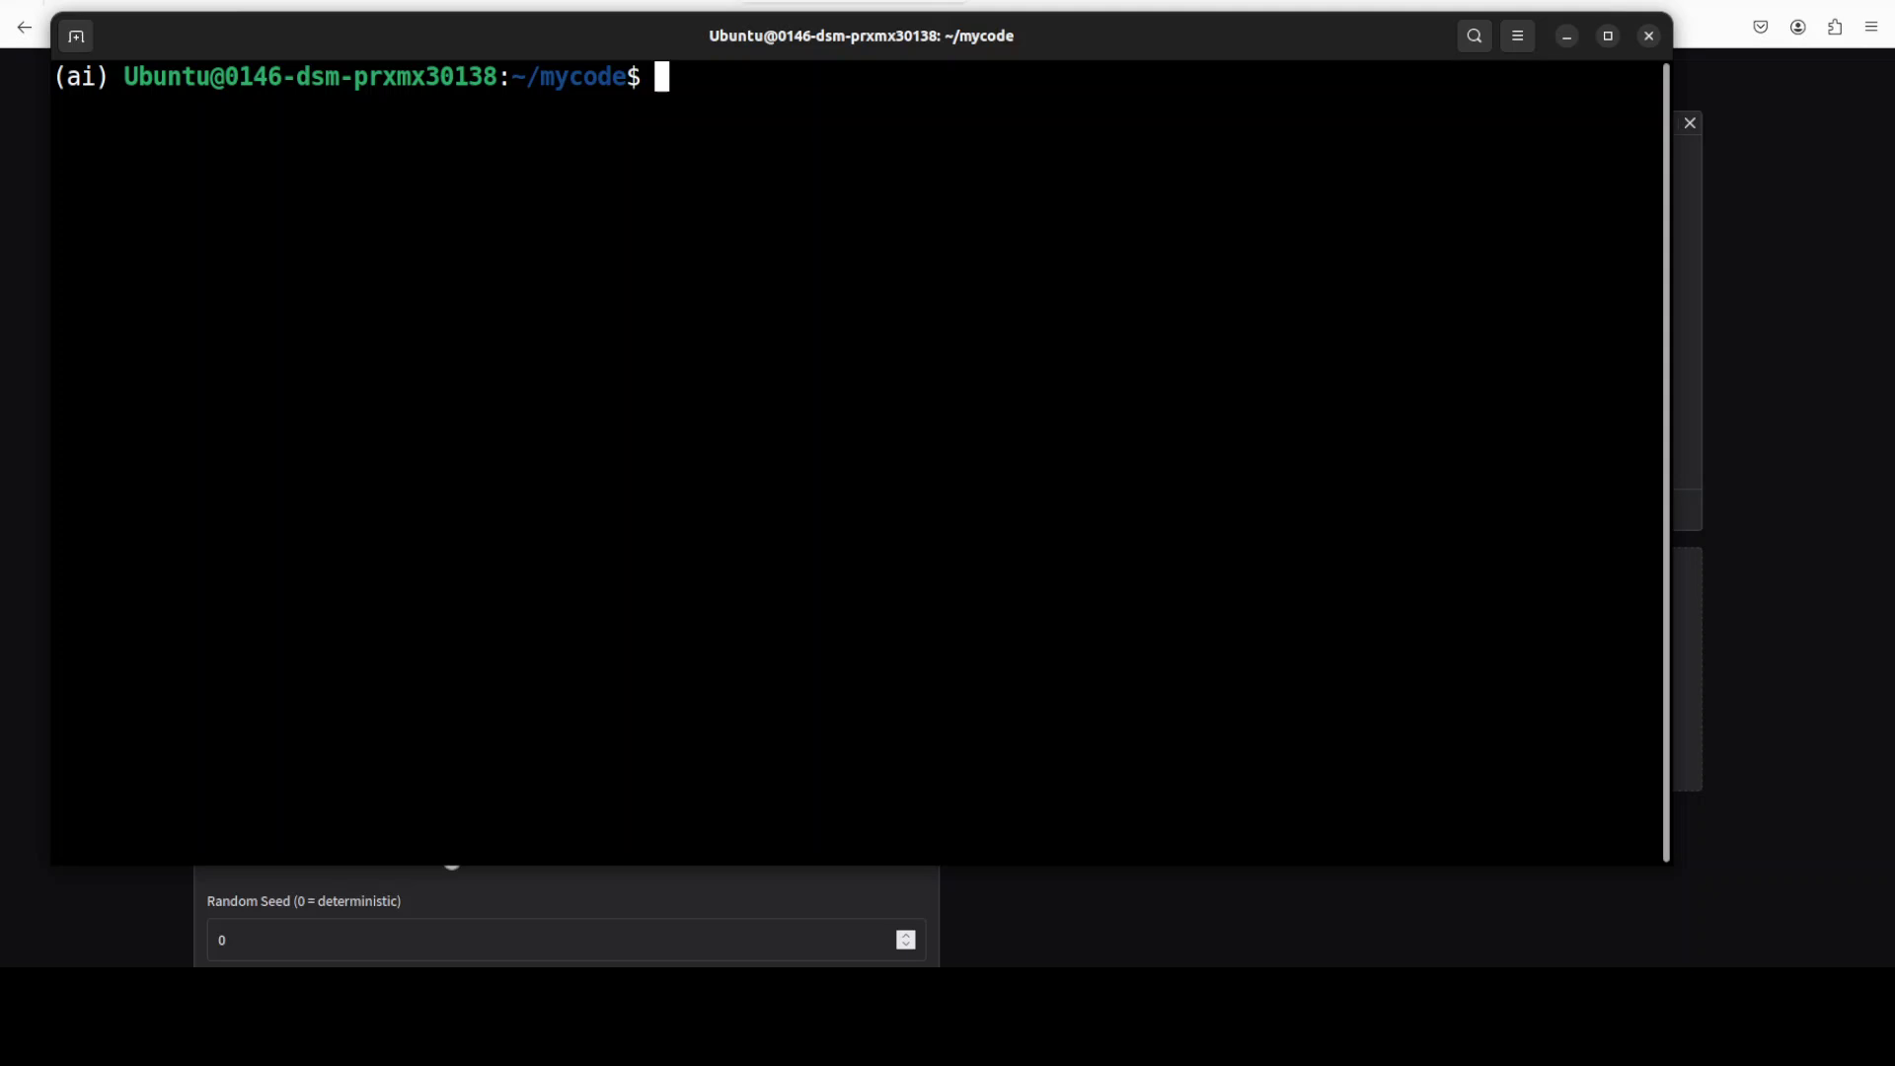
right_click(701, 151)
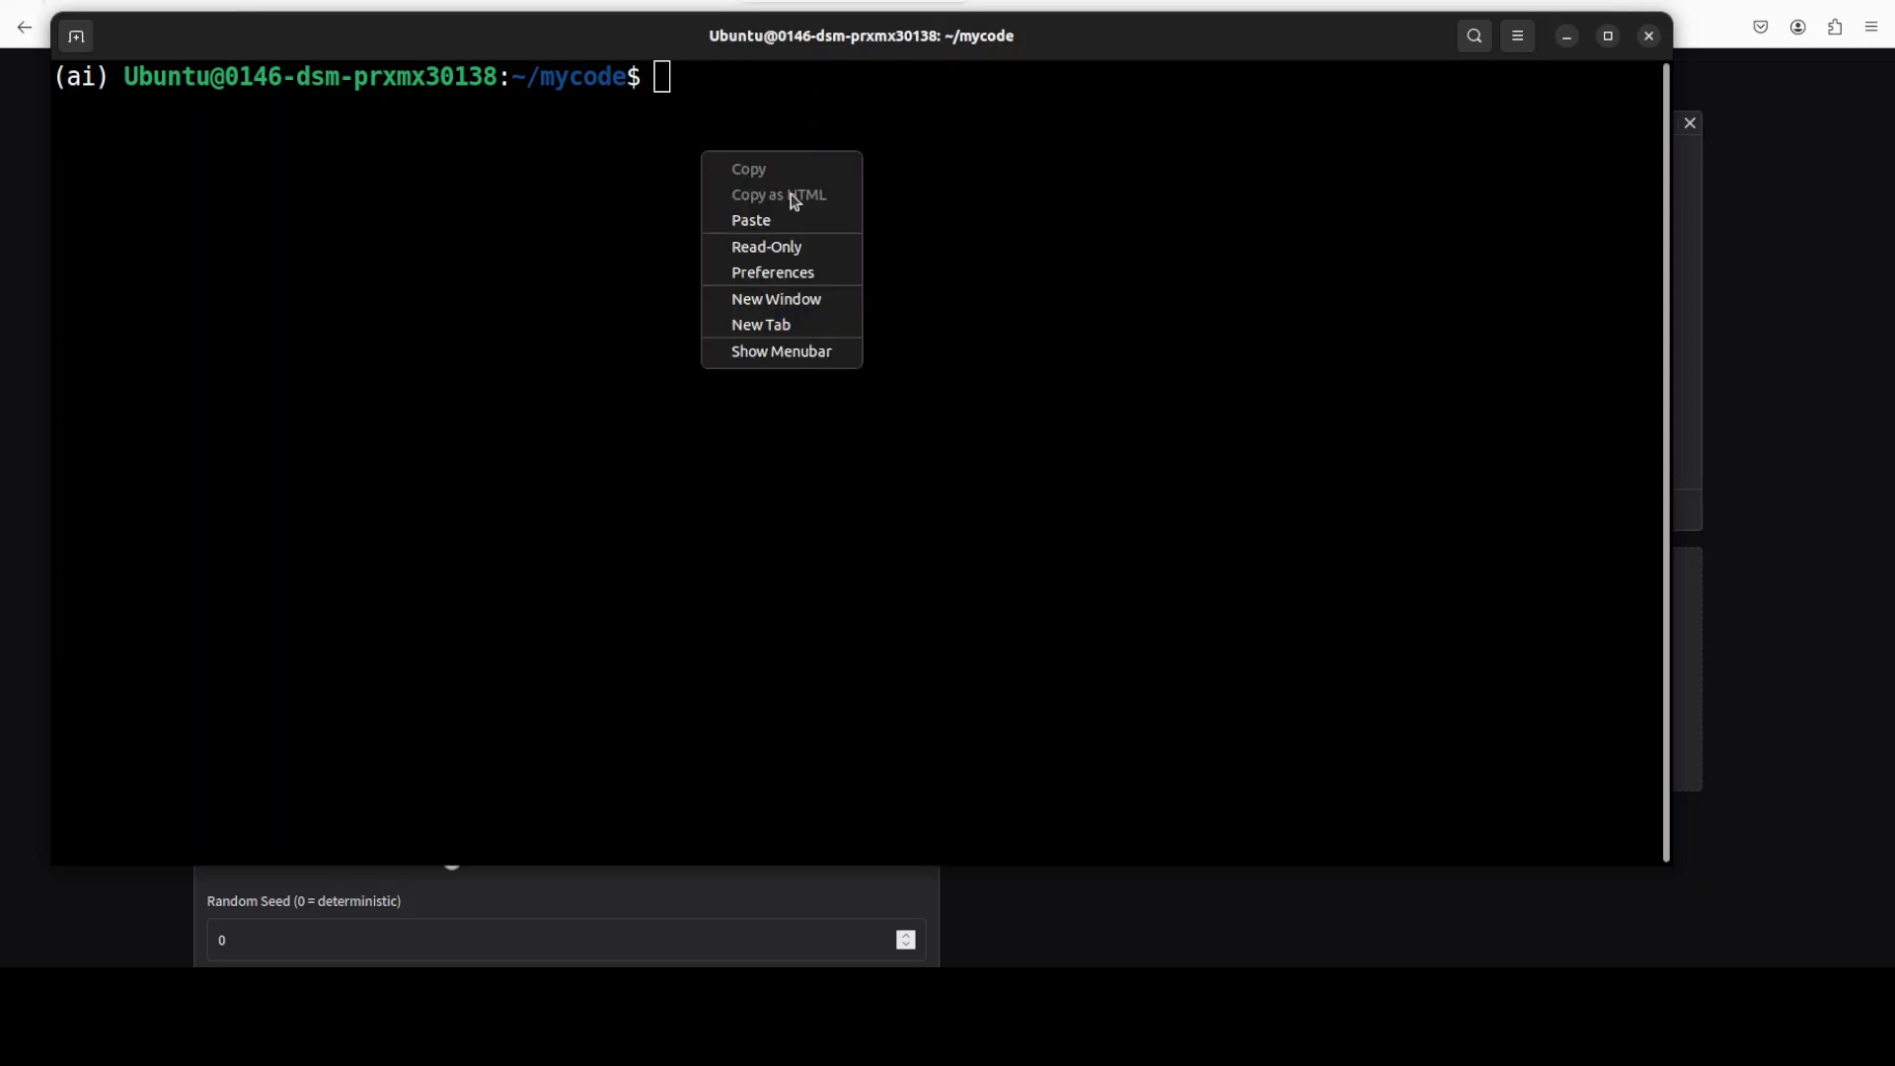
left_click(755, 220)
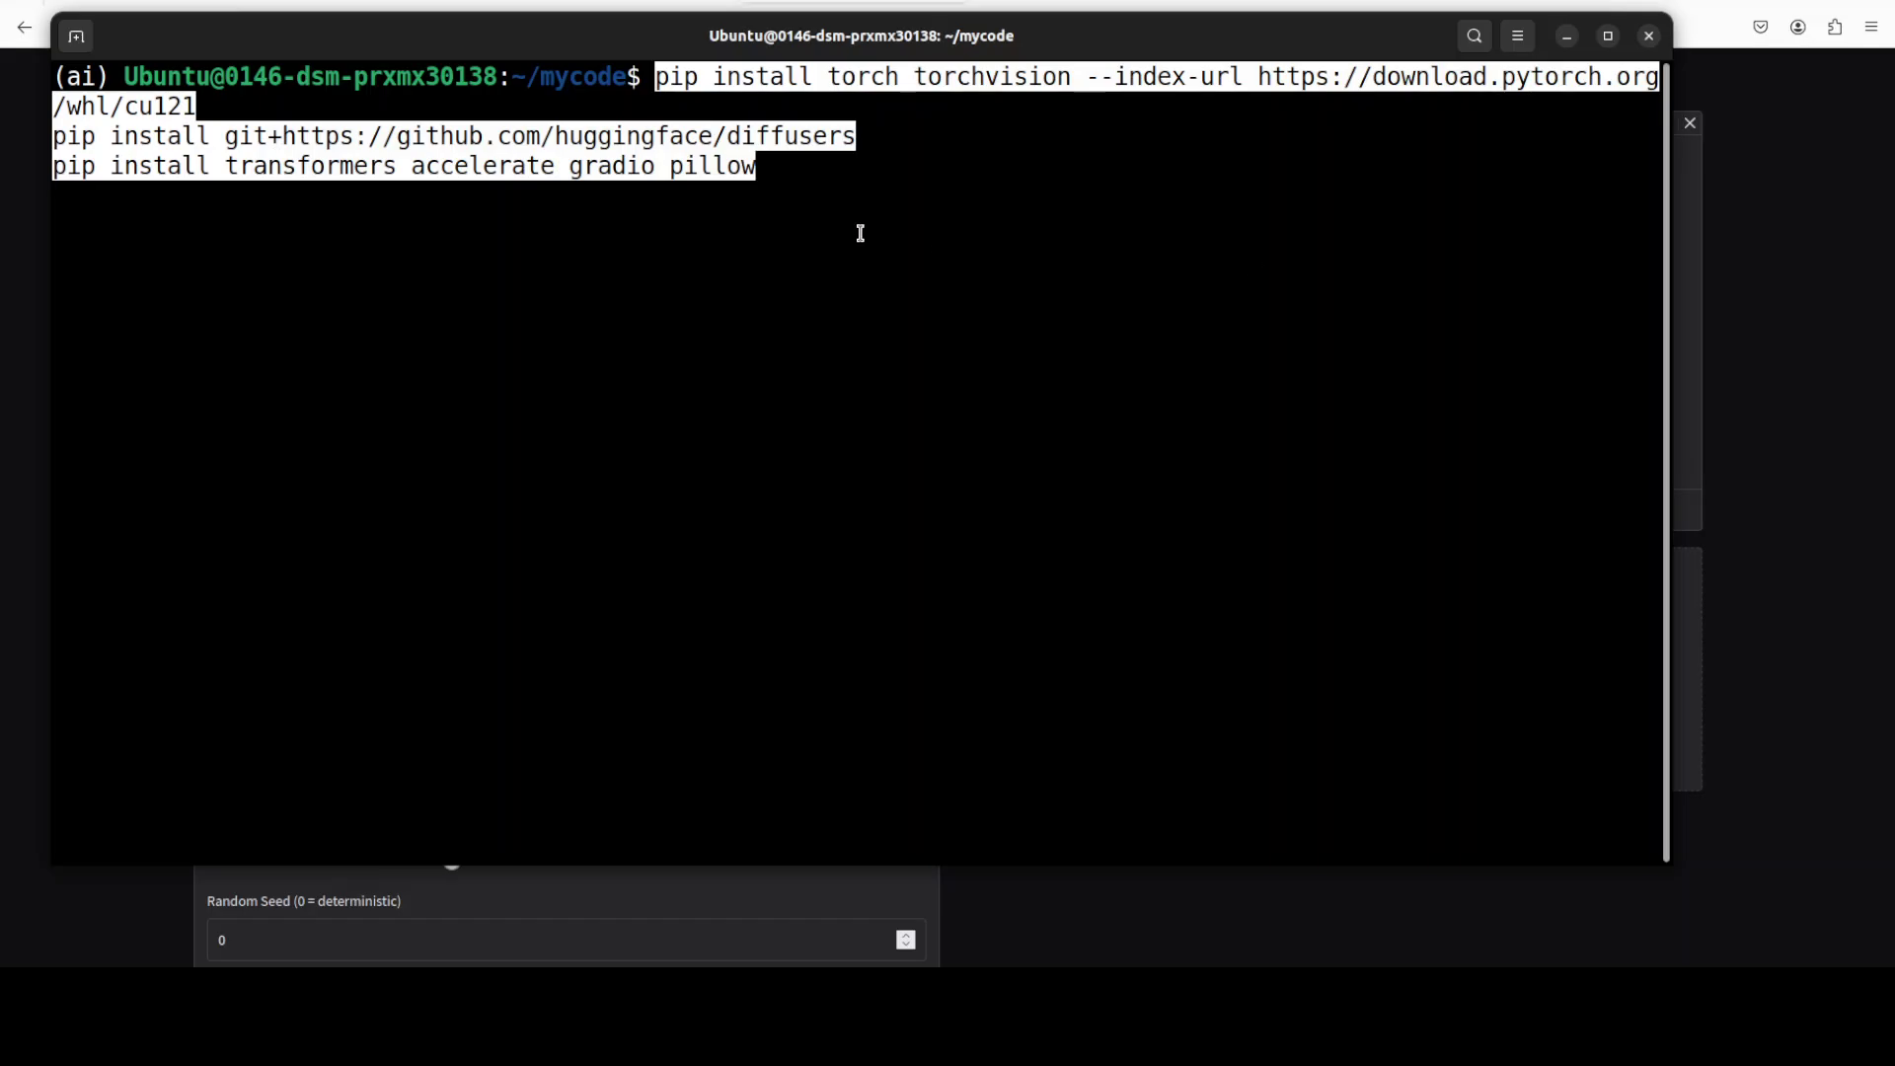
key("Return")
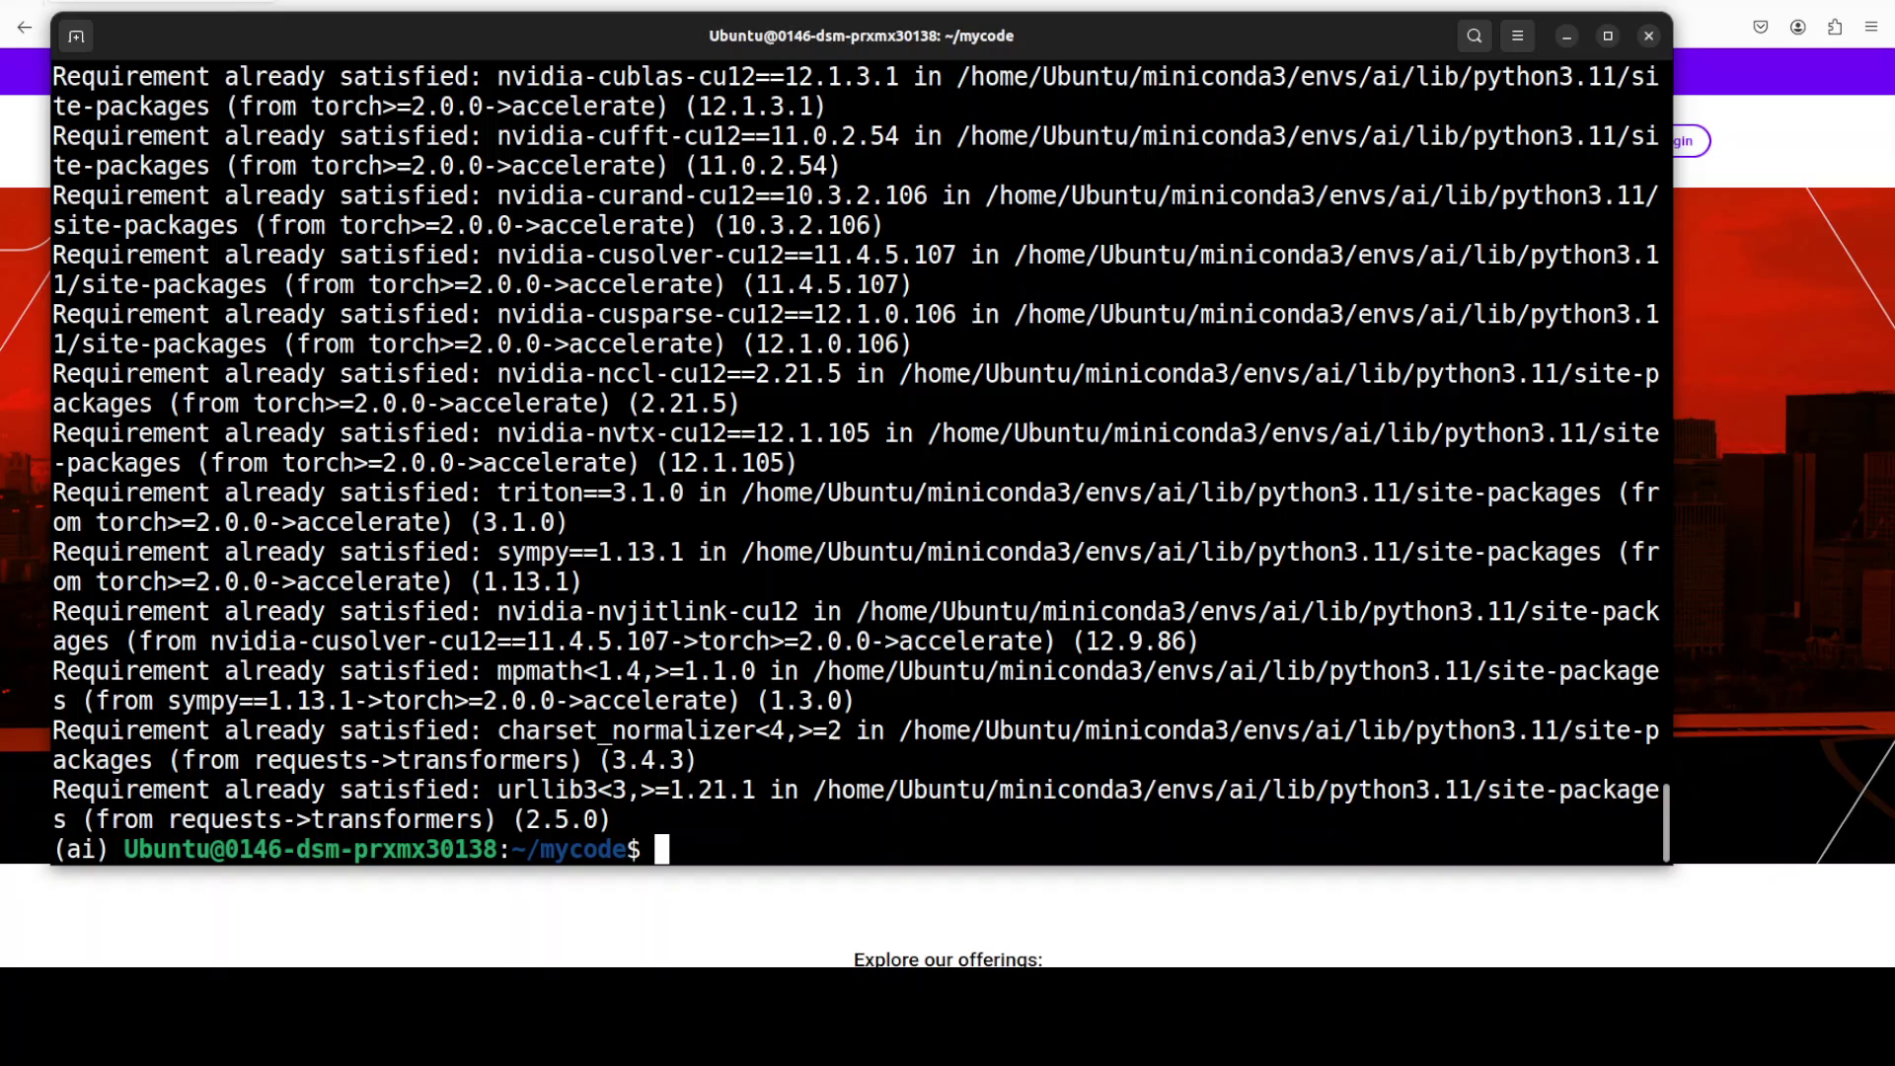
Clear the terminal and run 'python app.py' to download the model and start the demo
key("ctrl+l")
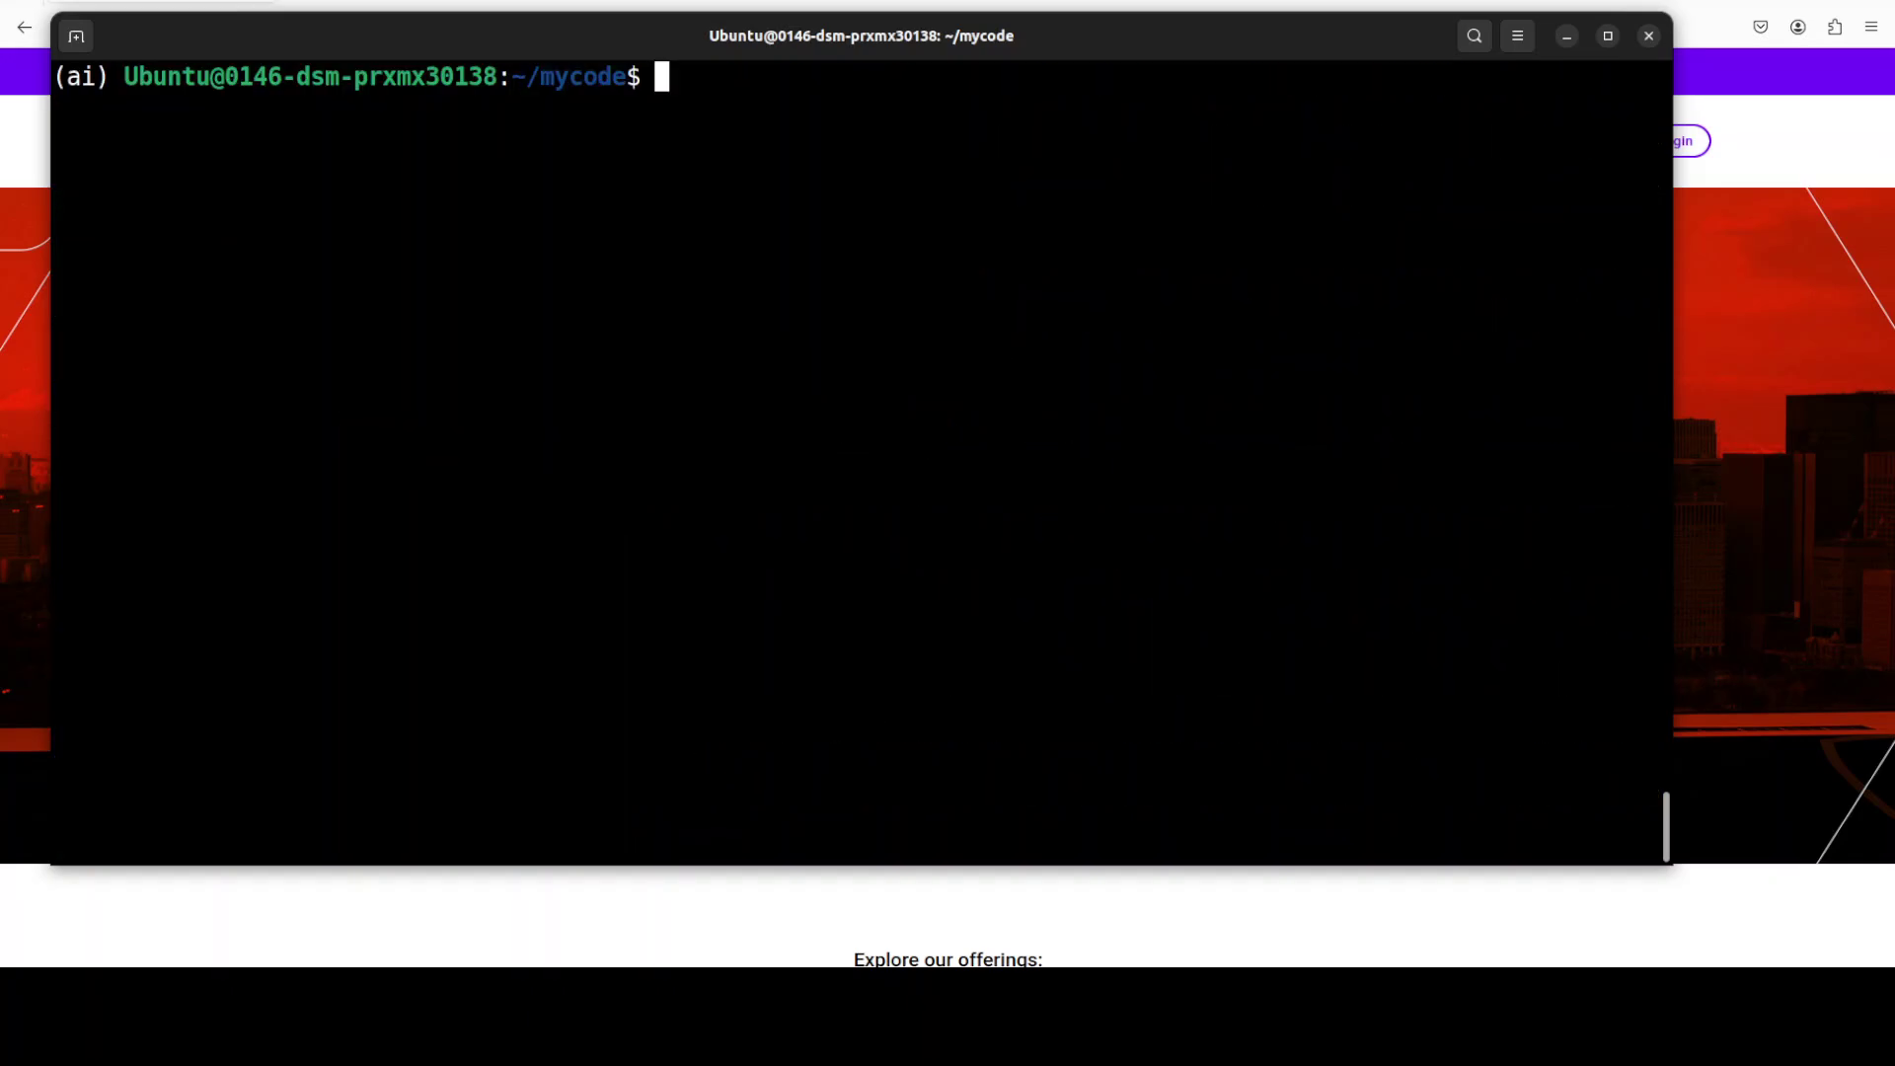
type("python app")
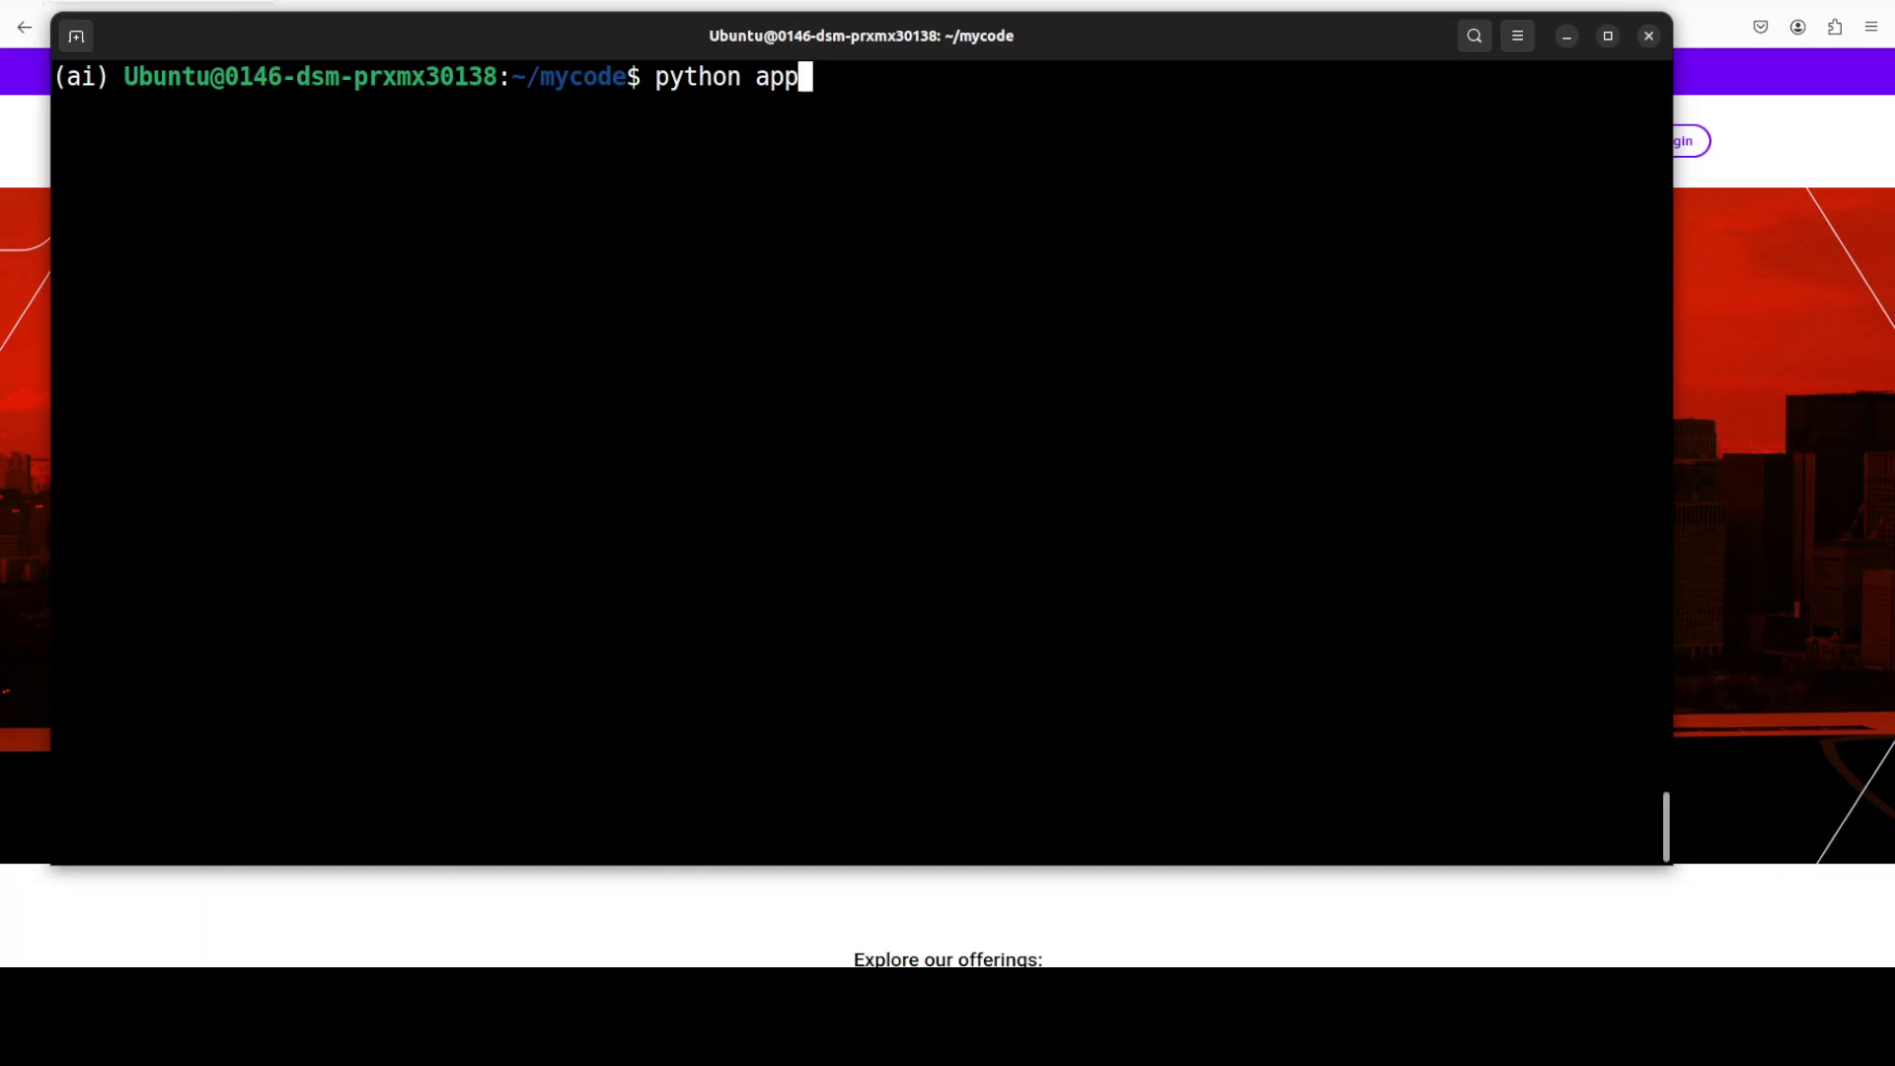
type(".py")
key("Return")
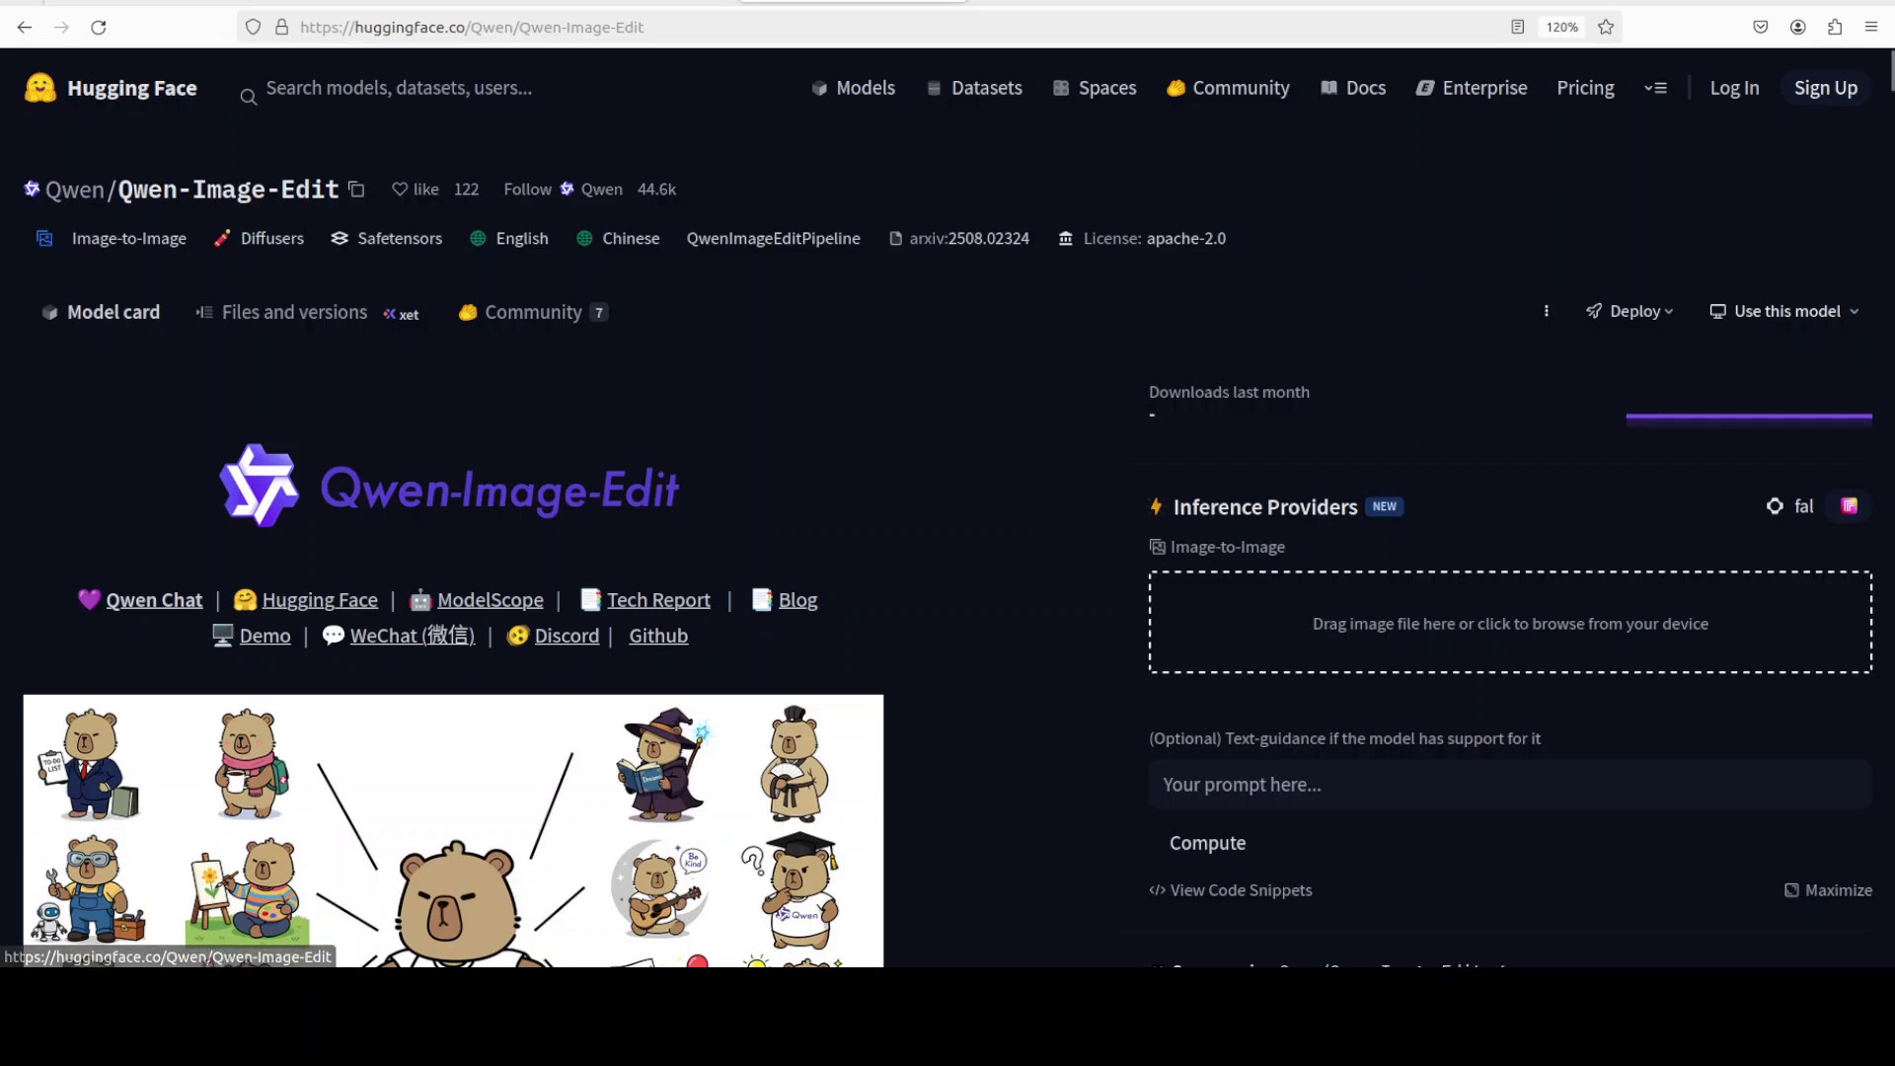
Switch to the terminal to check the finished model download output
key("alt+Tab")
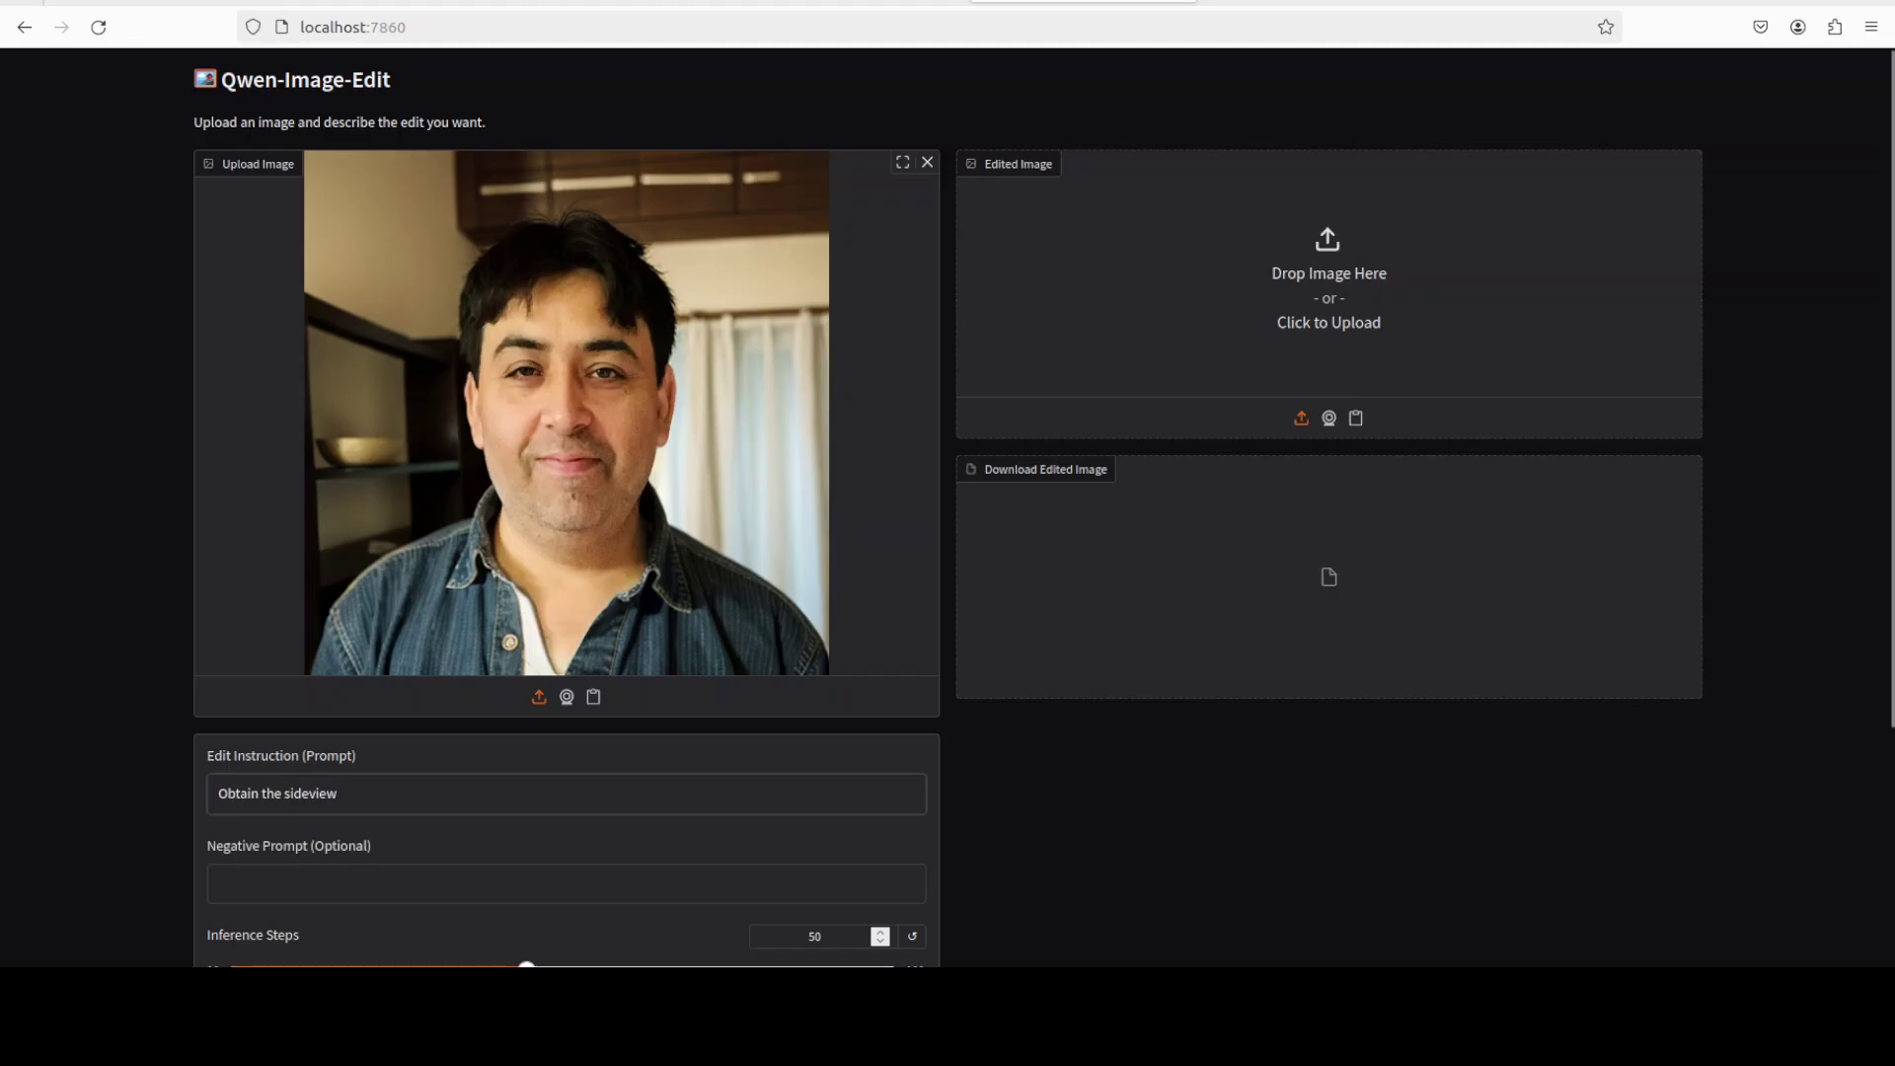
Run the 'Obtain the side view' edit on the man's portrait photo
scroll(947, 494, "down", 5)
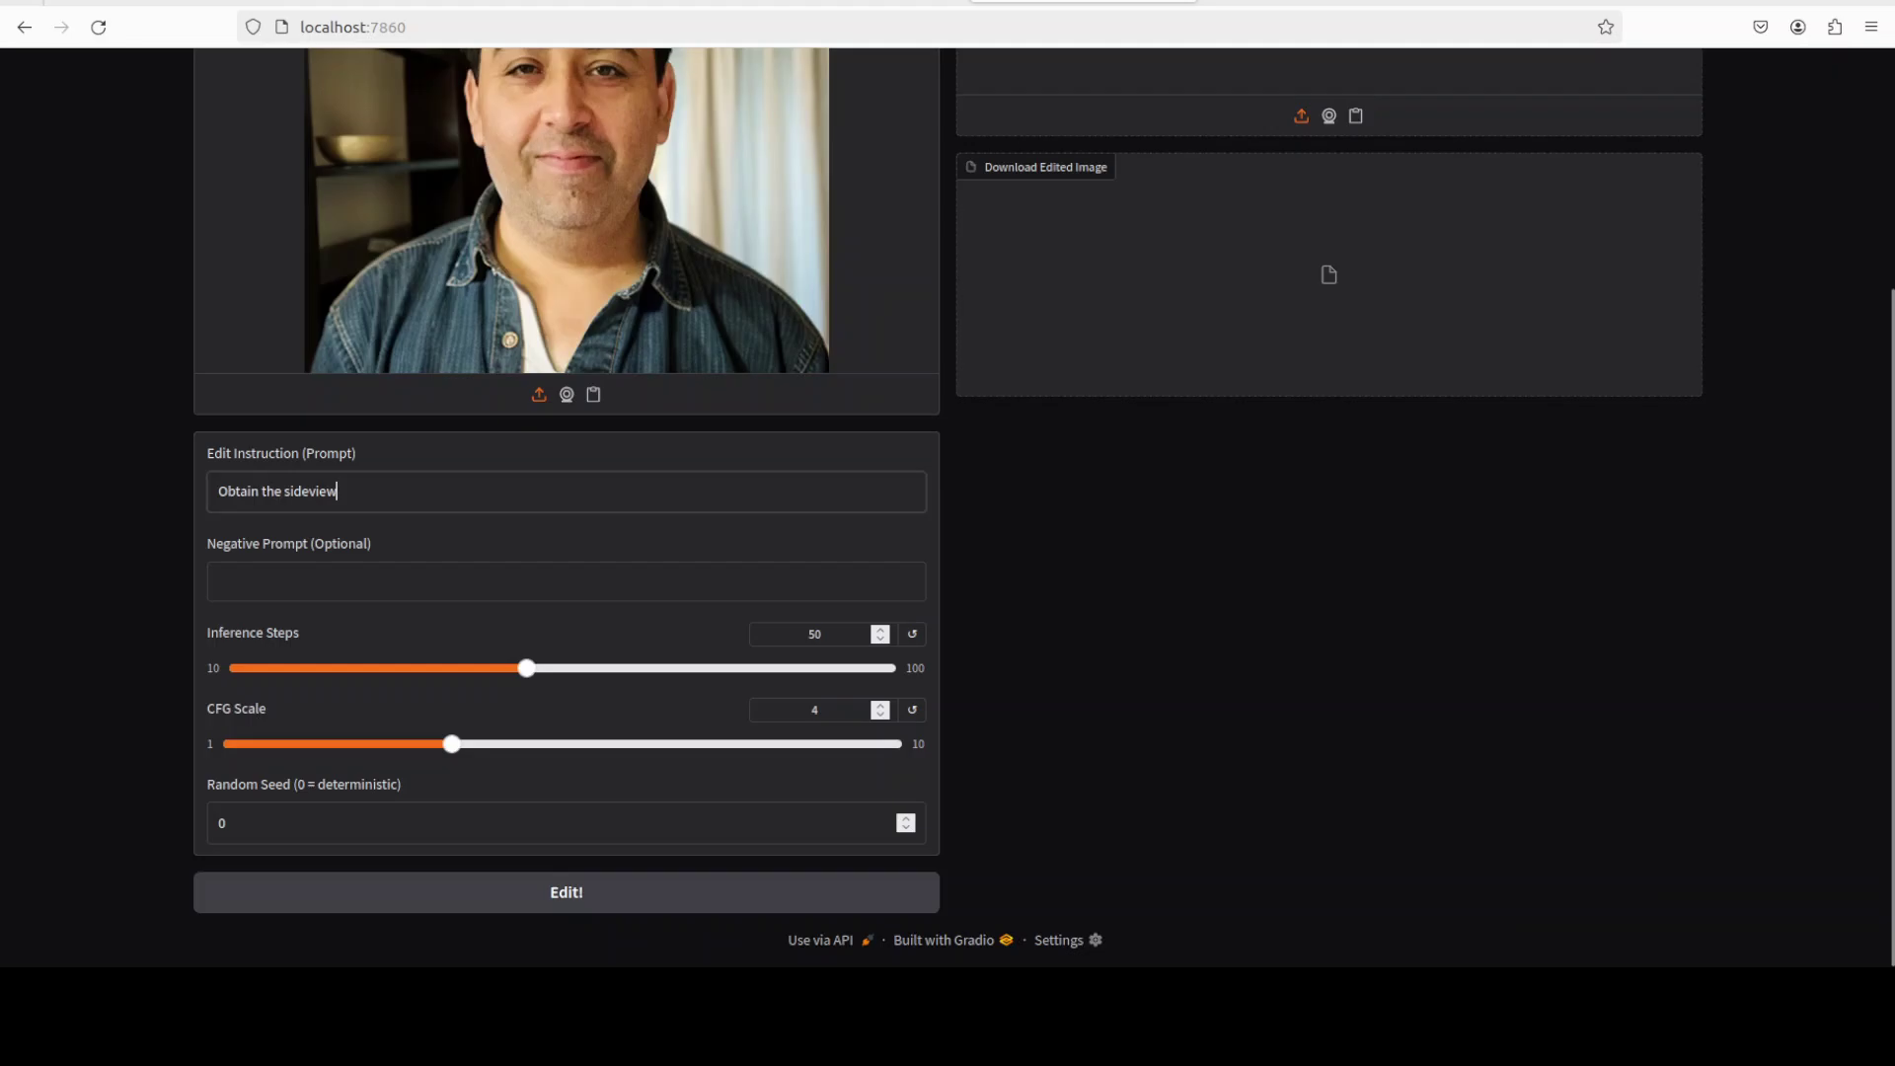
left_click(918, 892)
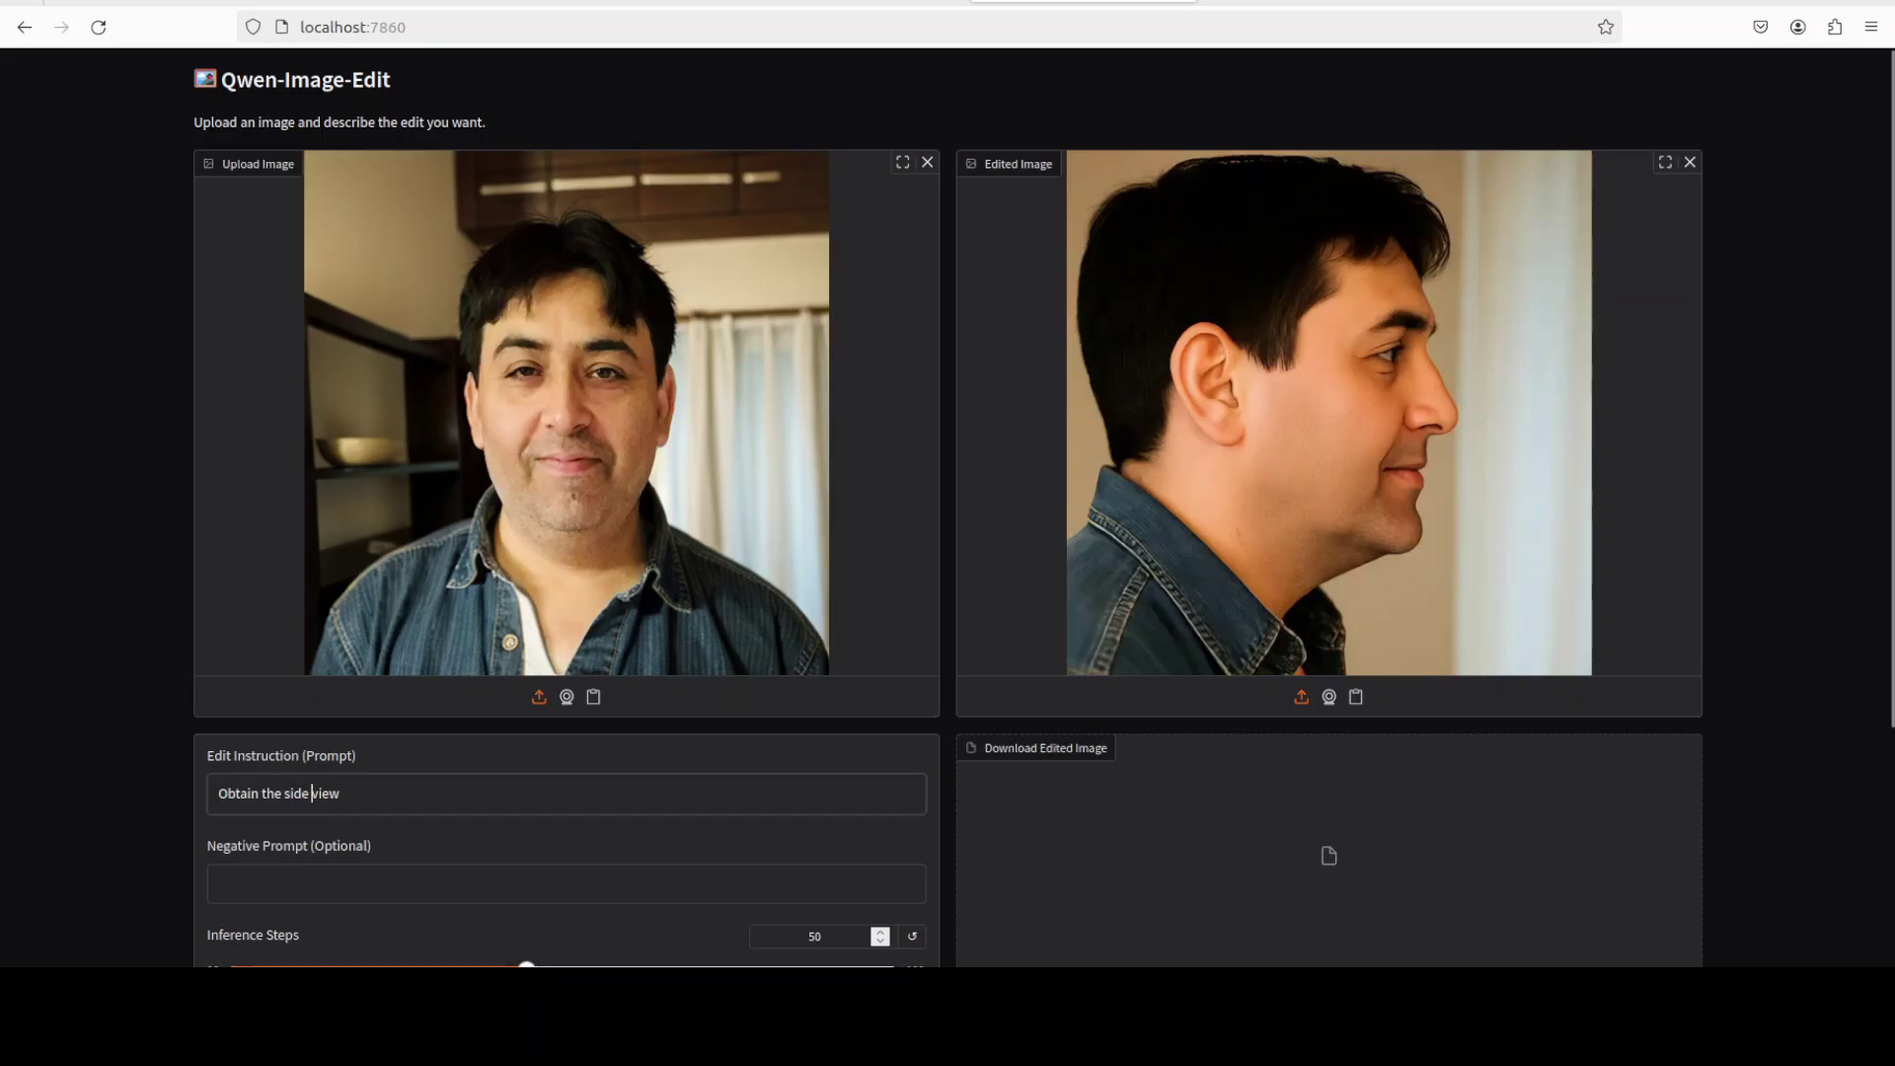
Clear the man's photo and run the back-side edit on the woman's portrait
left_click(927, 162)
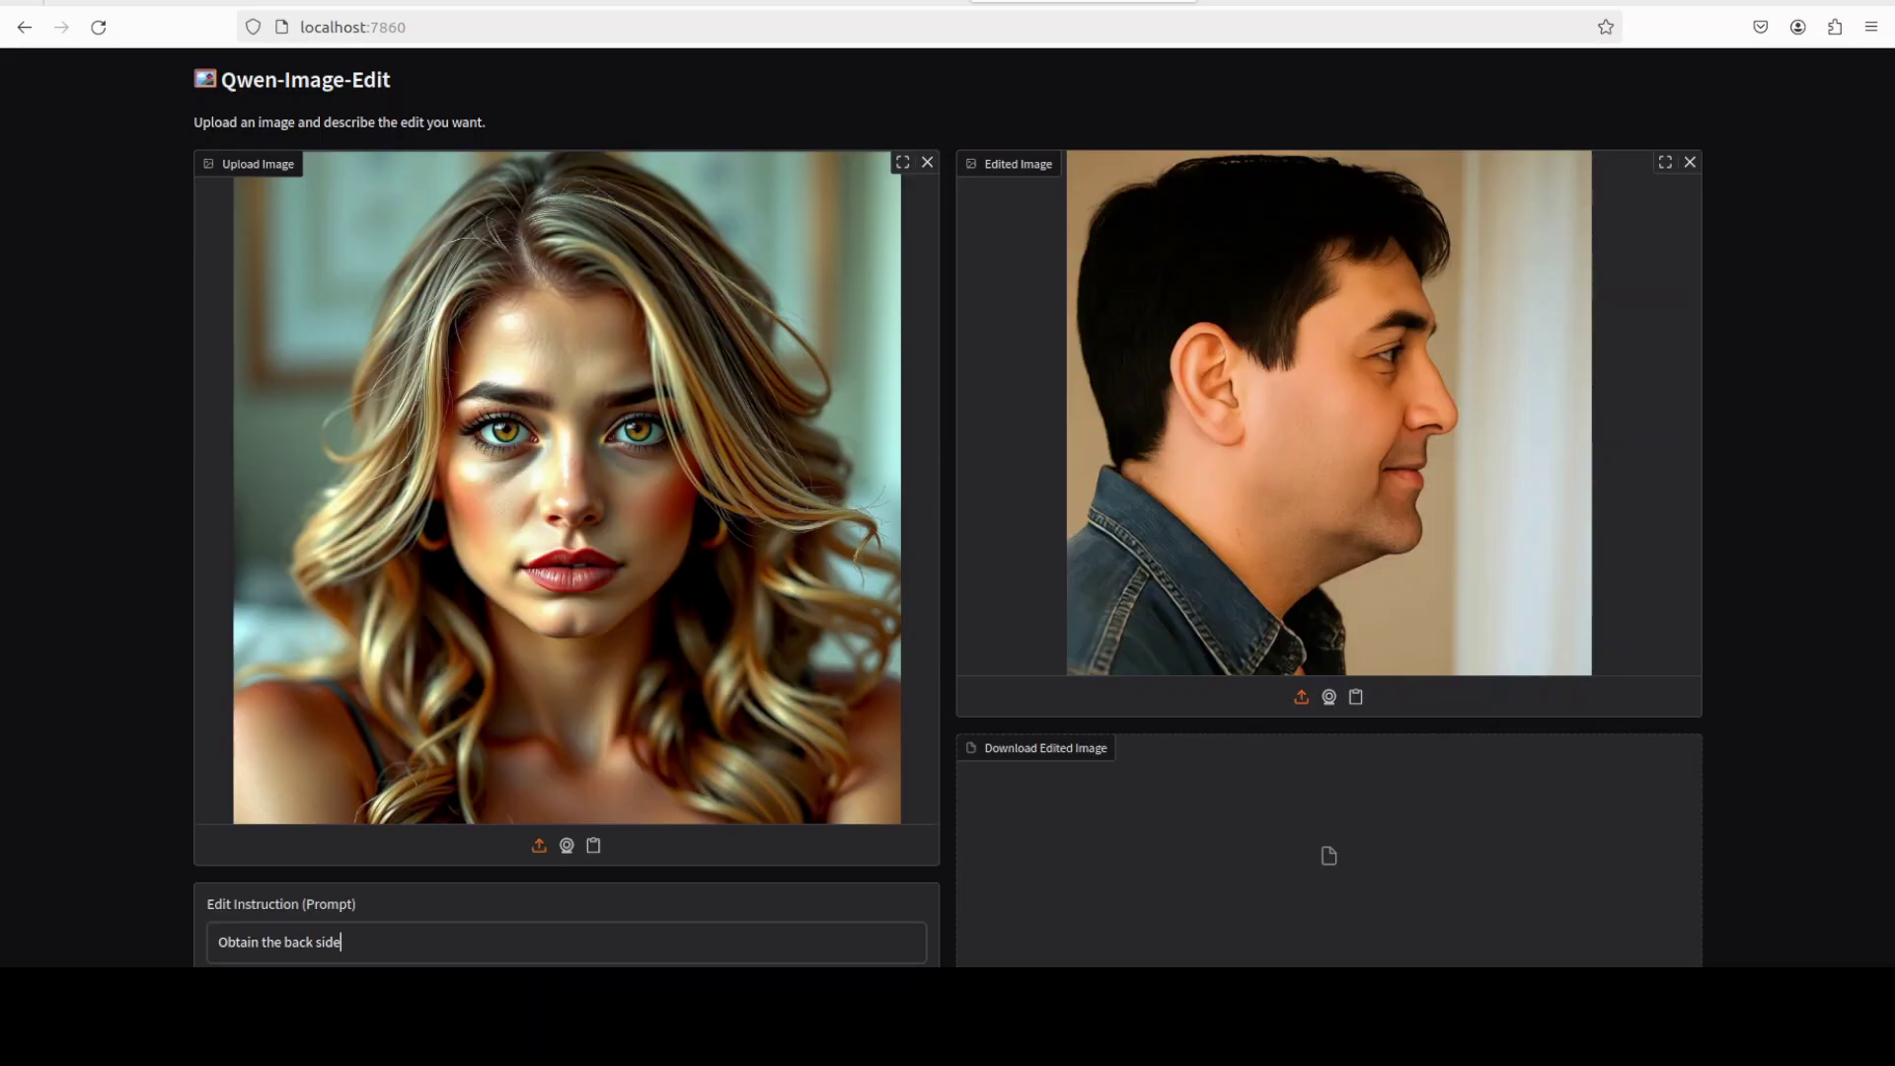
scroll(948, 494, "down", 3)
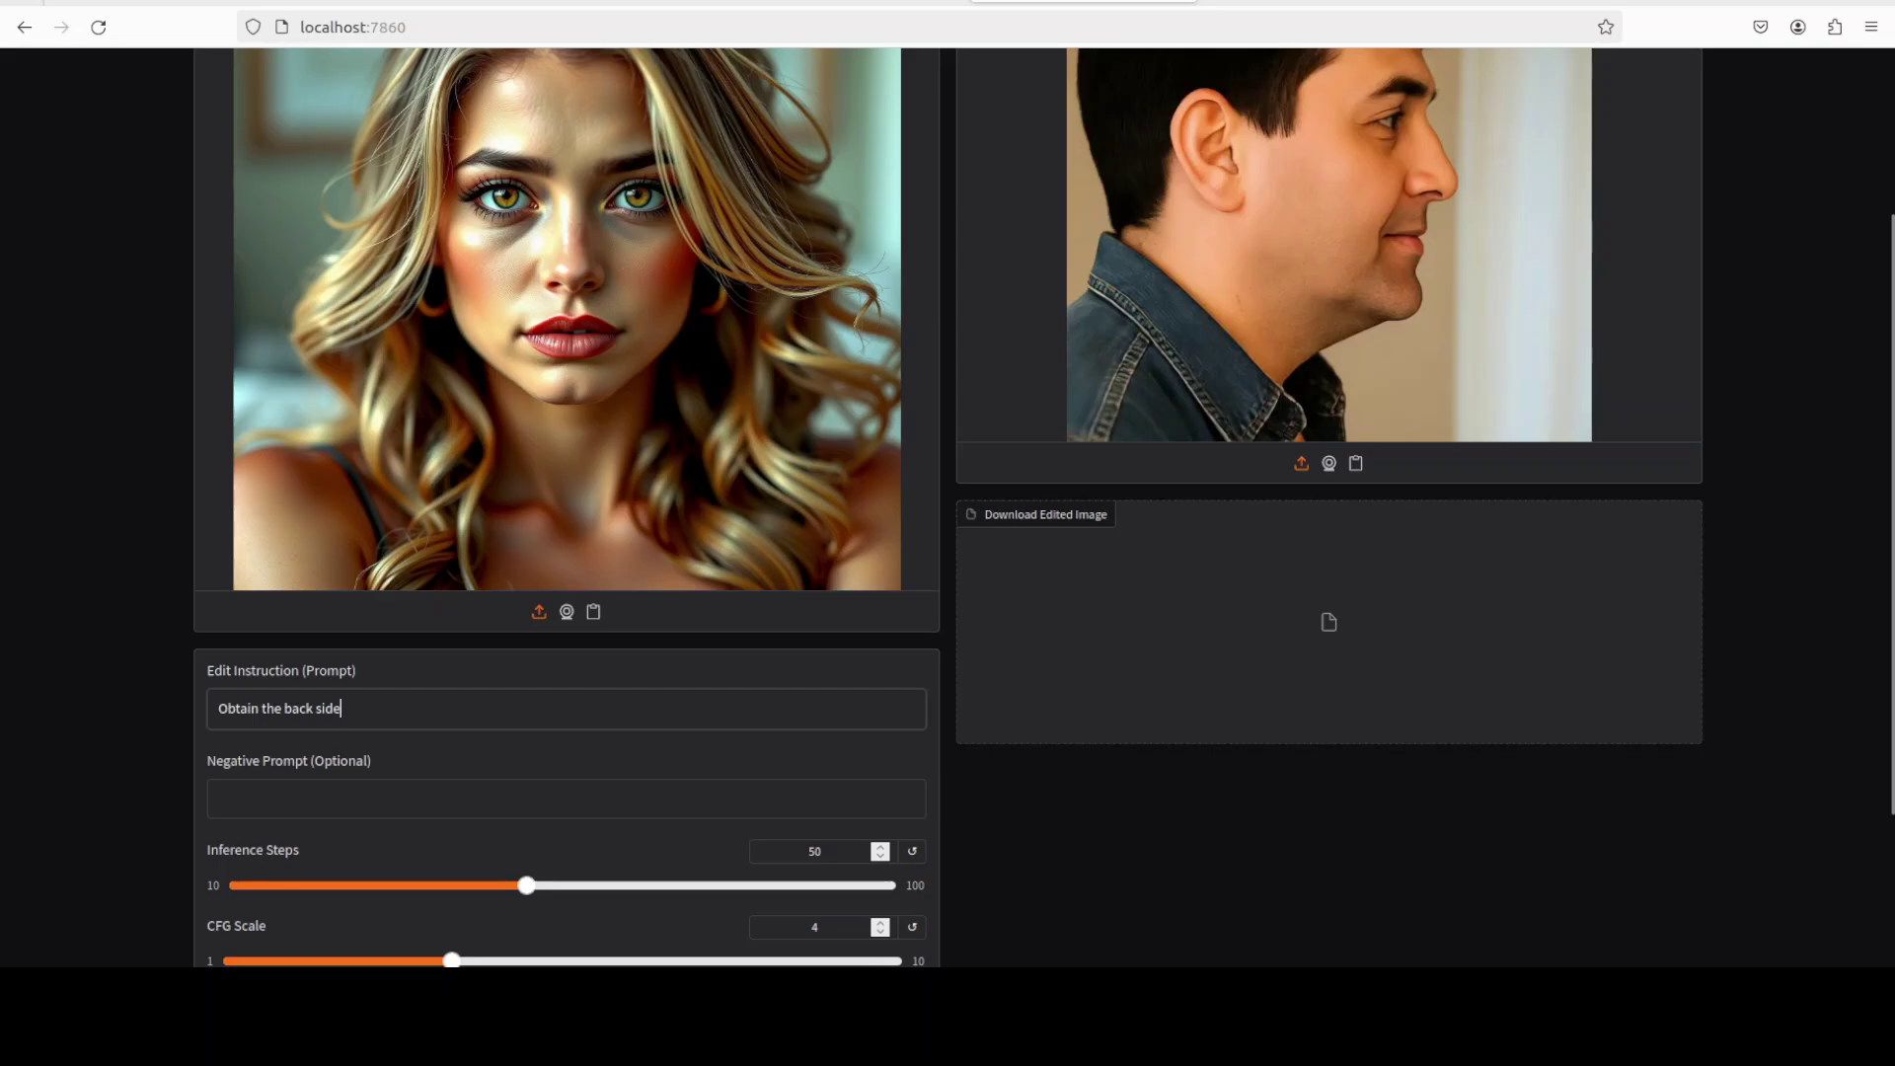
scroll(1043, 507, "down", 3)
left_click(567, 891)
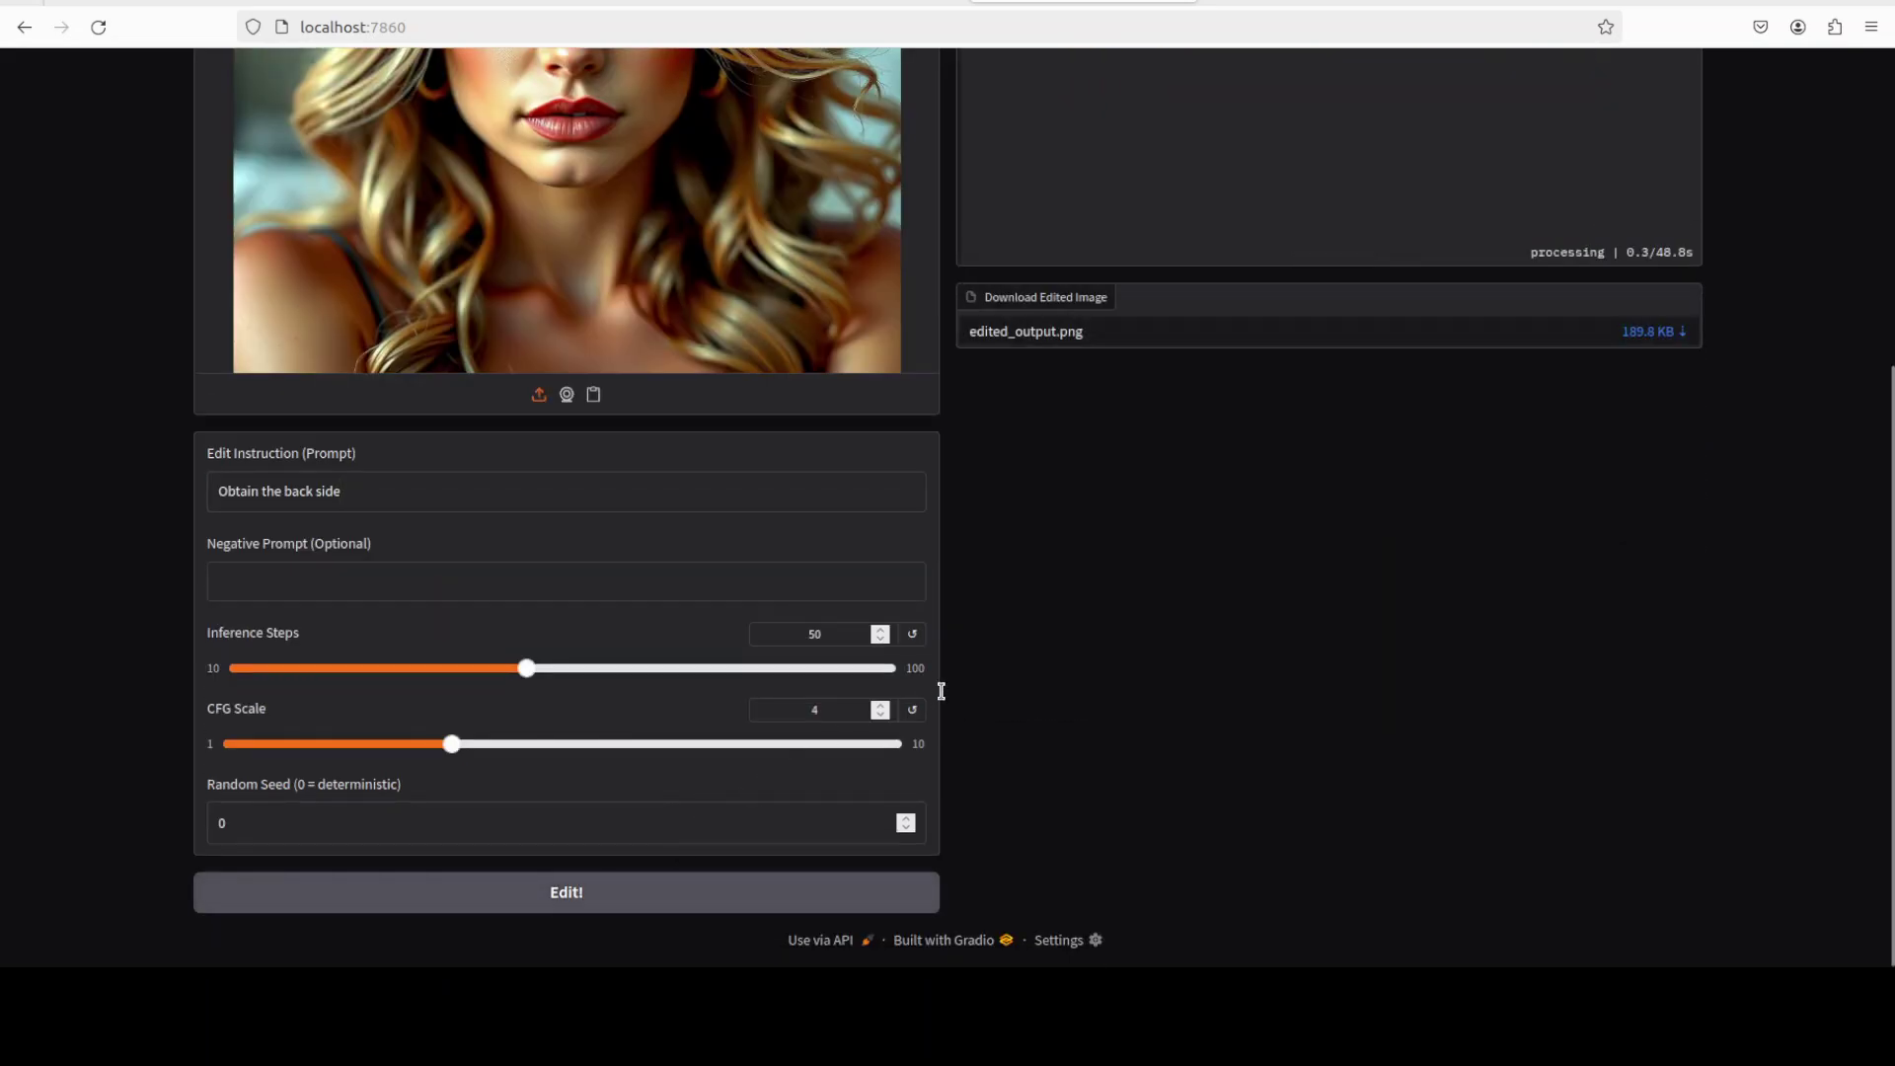
scroll(490, 484, "up", 3)
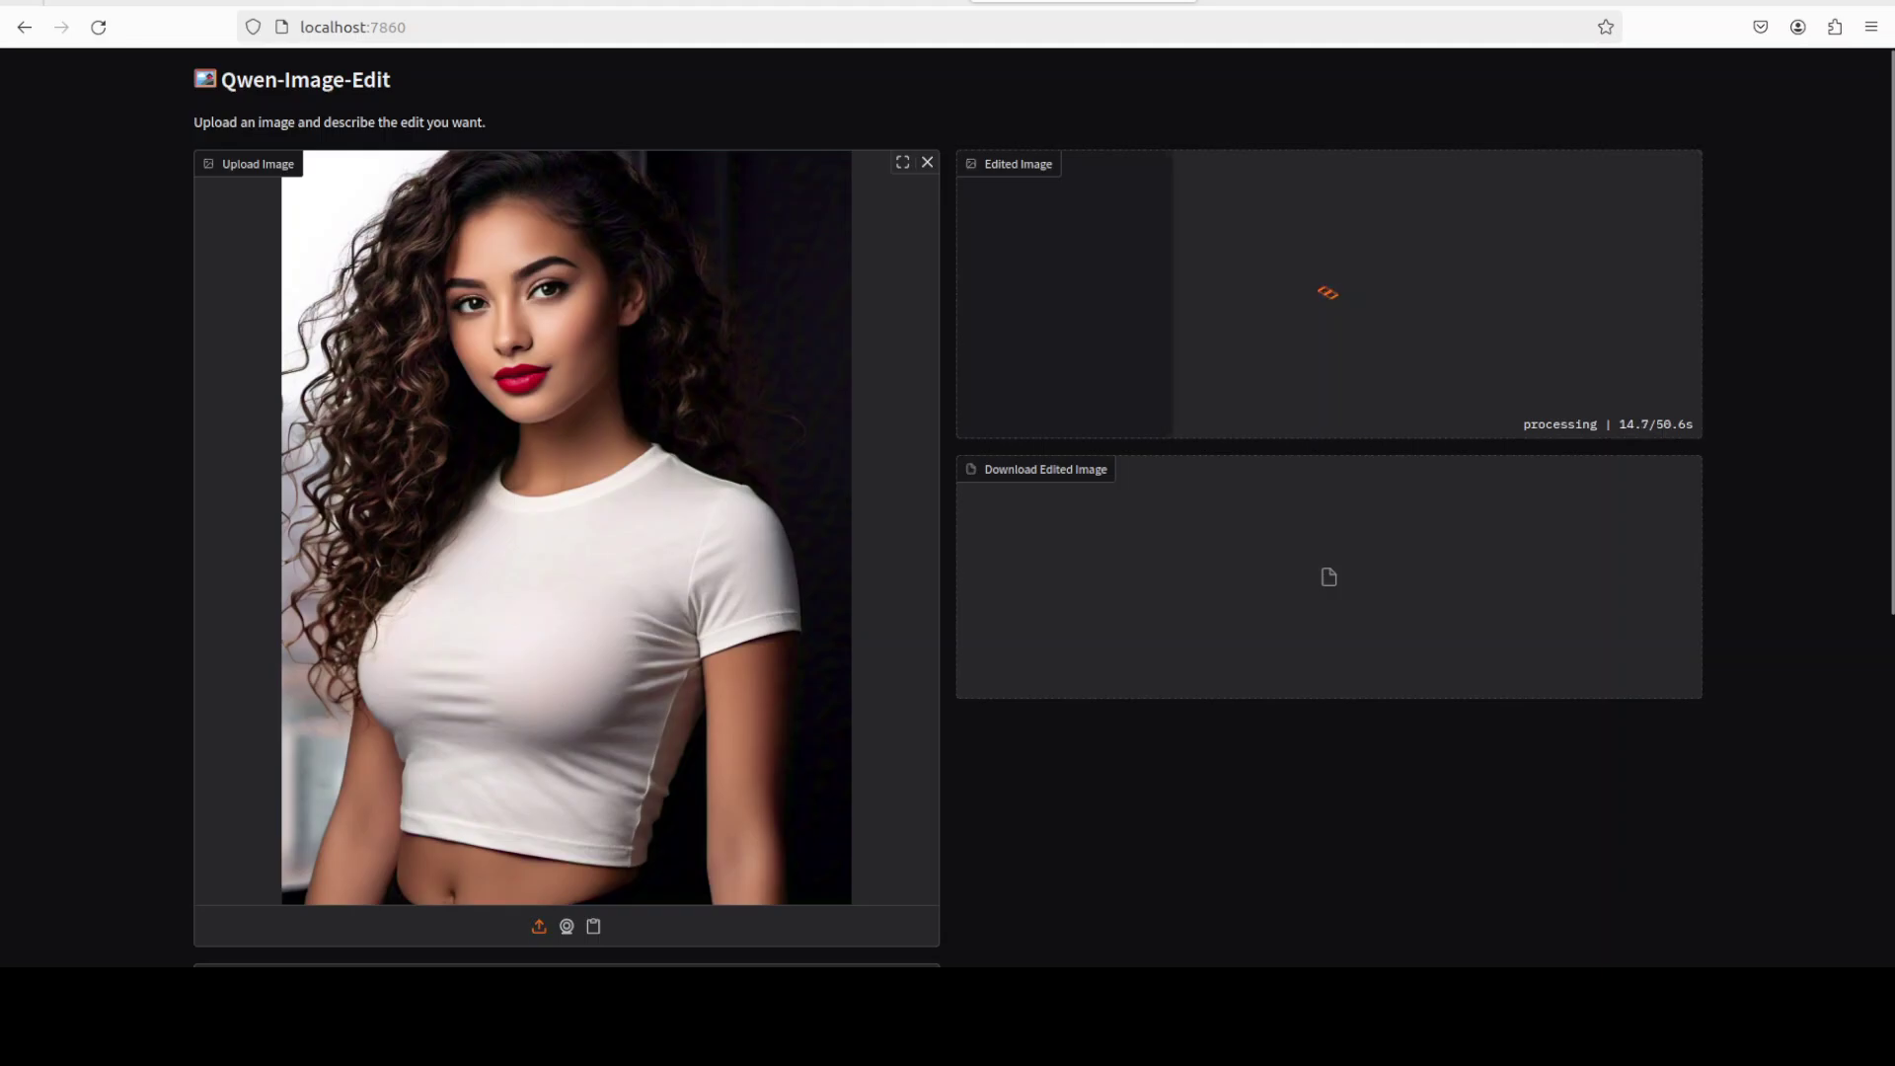
Scroll to check the 'Obtain the right side' result showing the woman in side profile
scroll(947, 508, "down", 3)
scroll(948, 508, "down", 3)
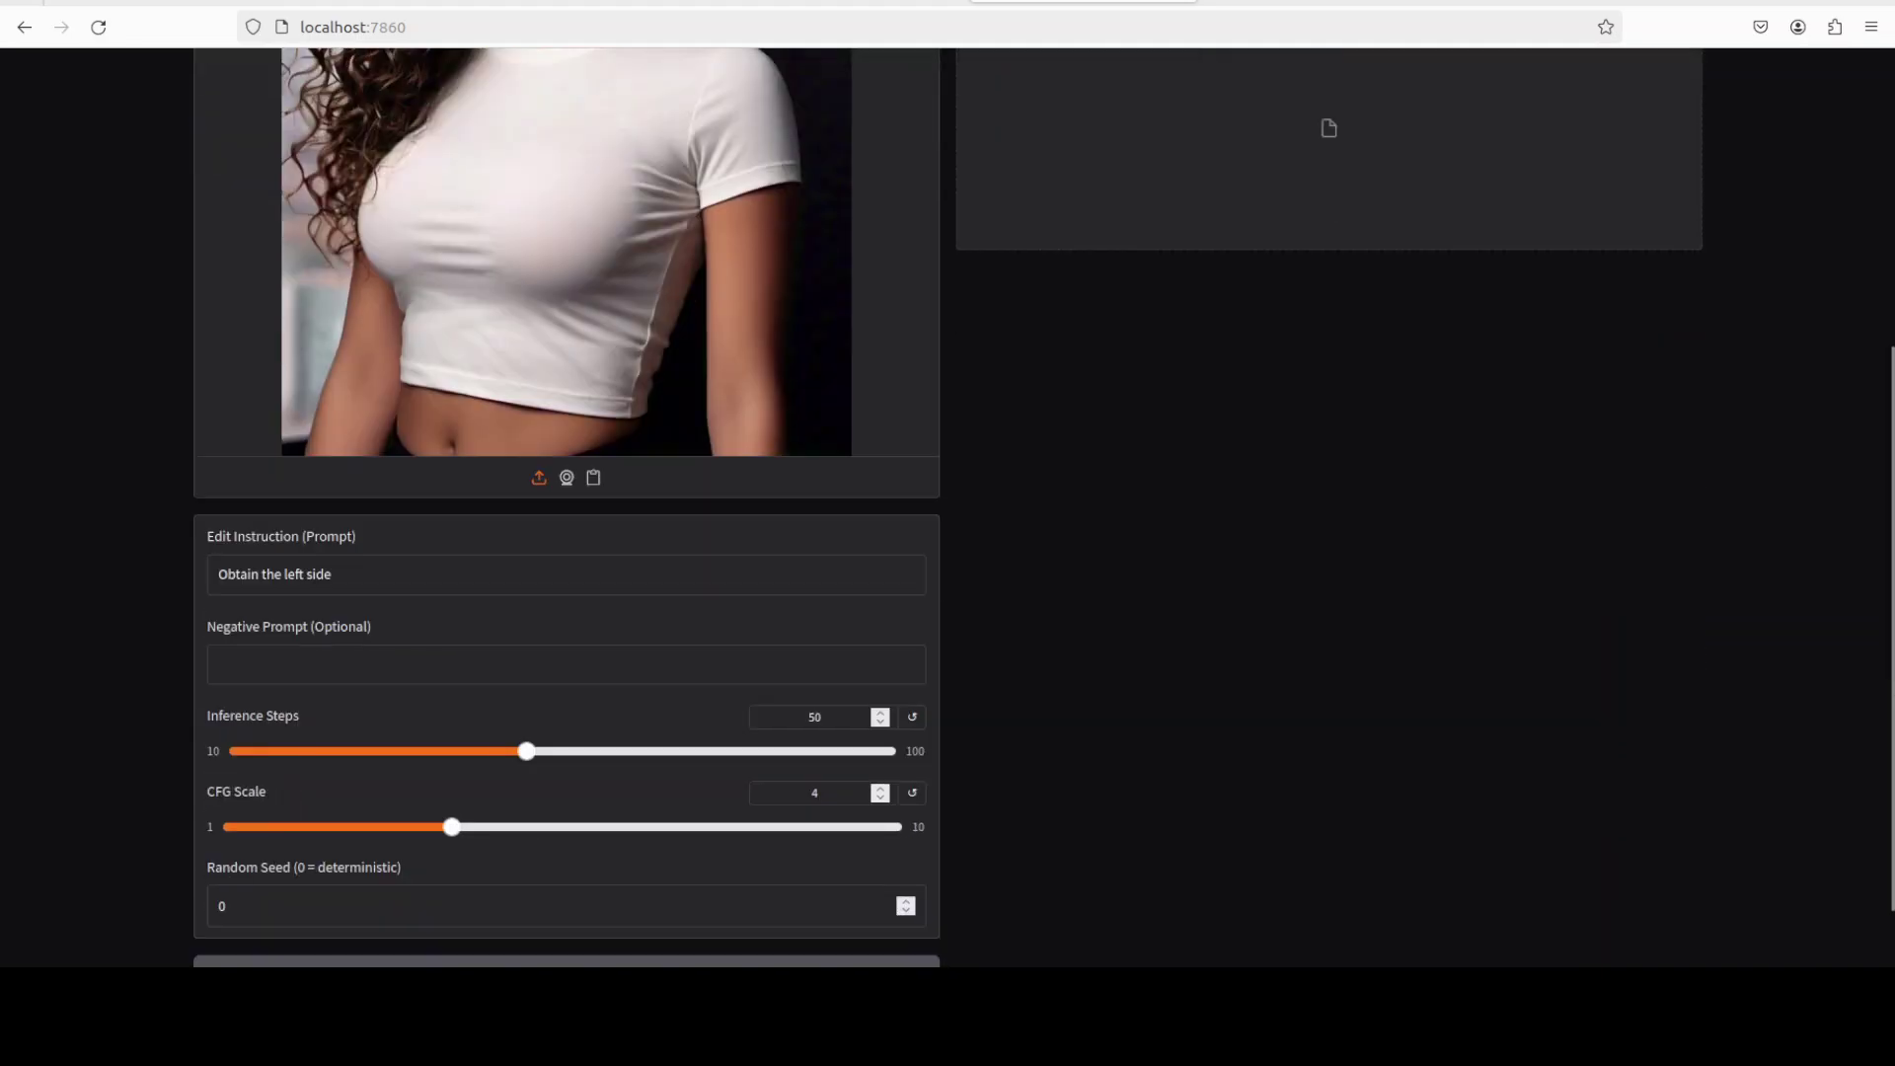
scroll(948, 507, "up", 6)
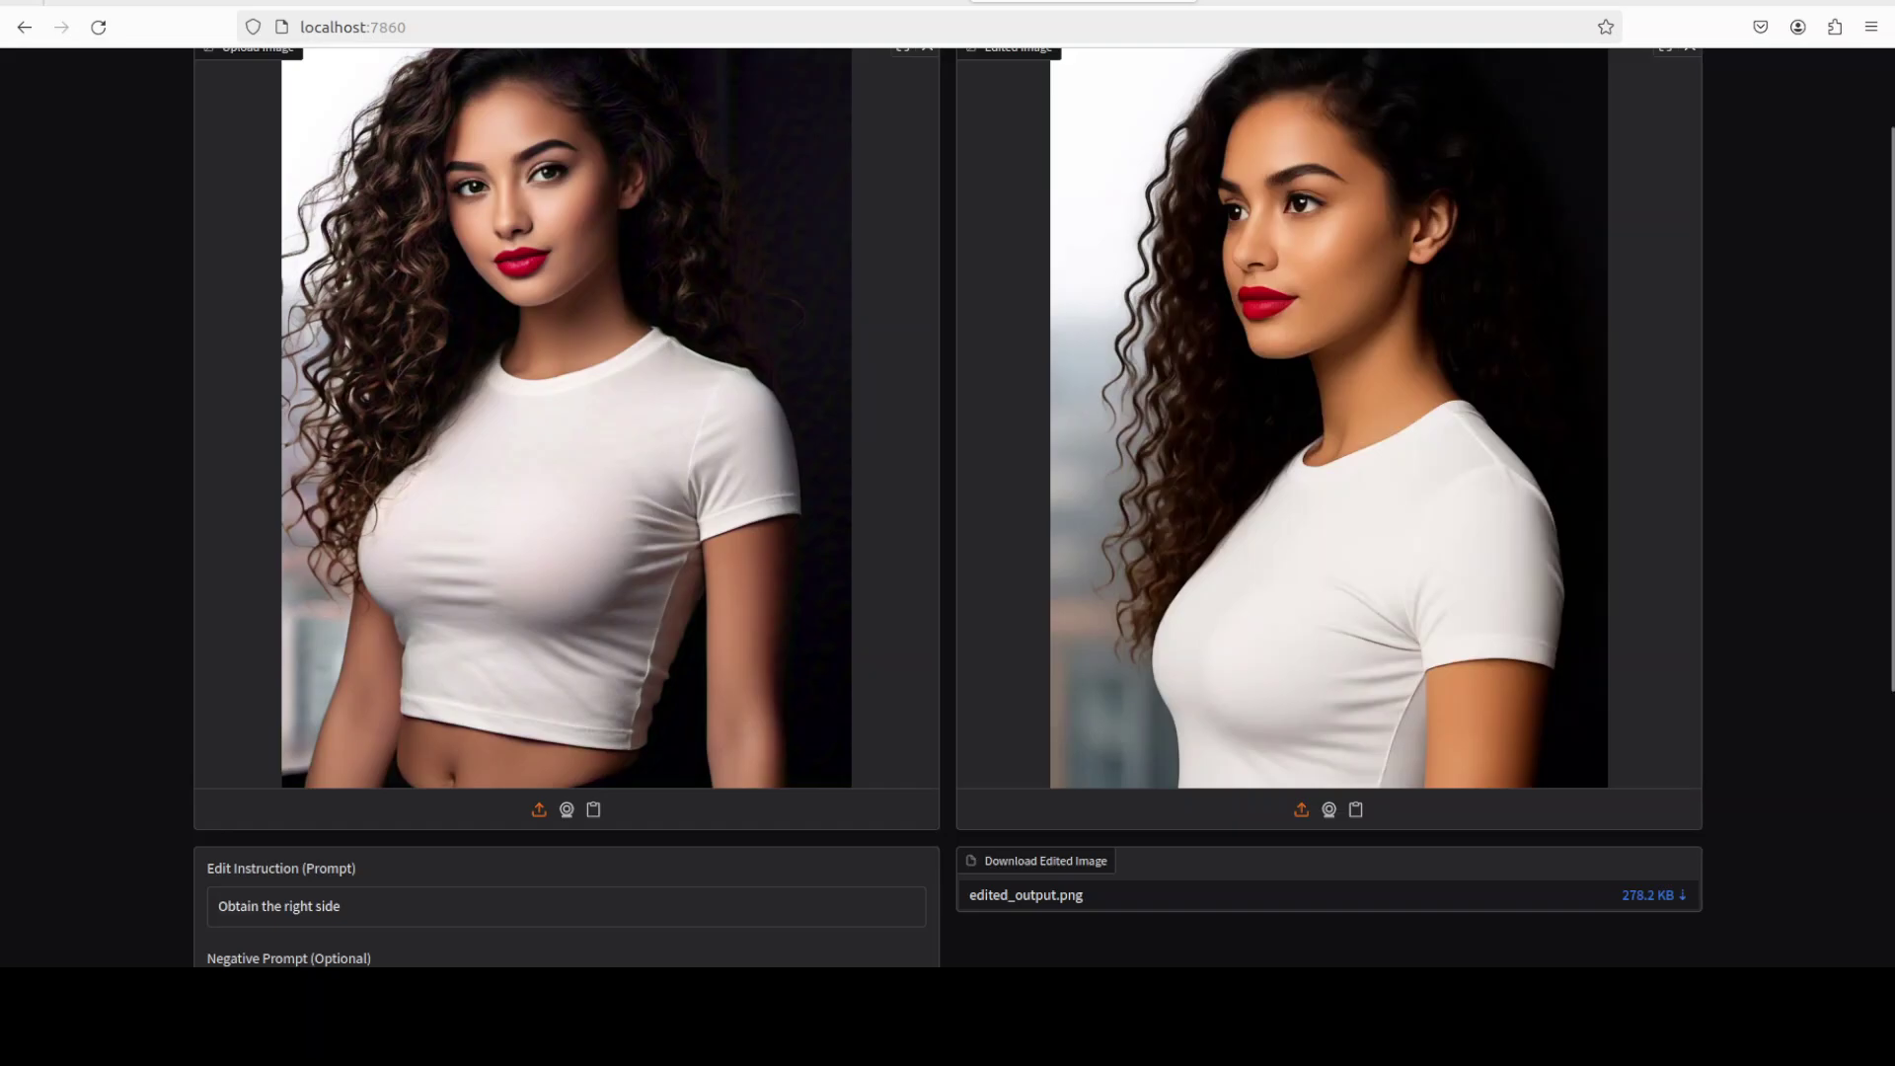
Replace the prompt with 'Change the color of lipstick to pink' and run the edit
left_click_drag(345, 906, 139, 897)
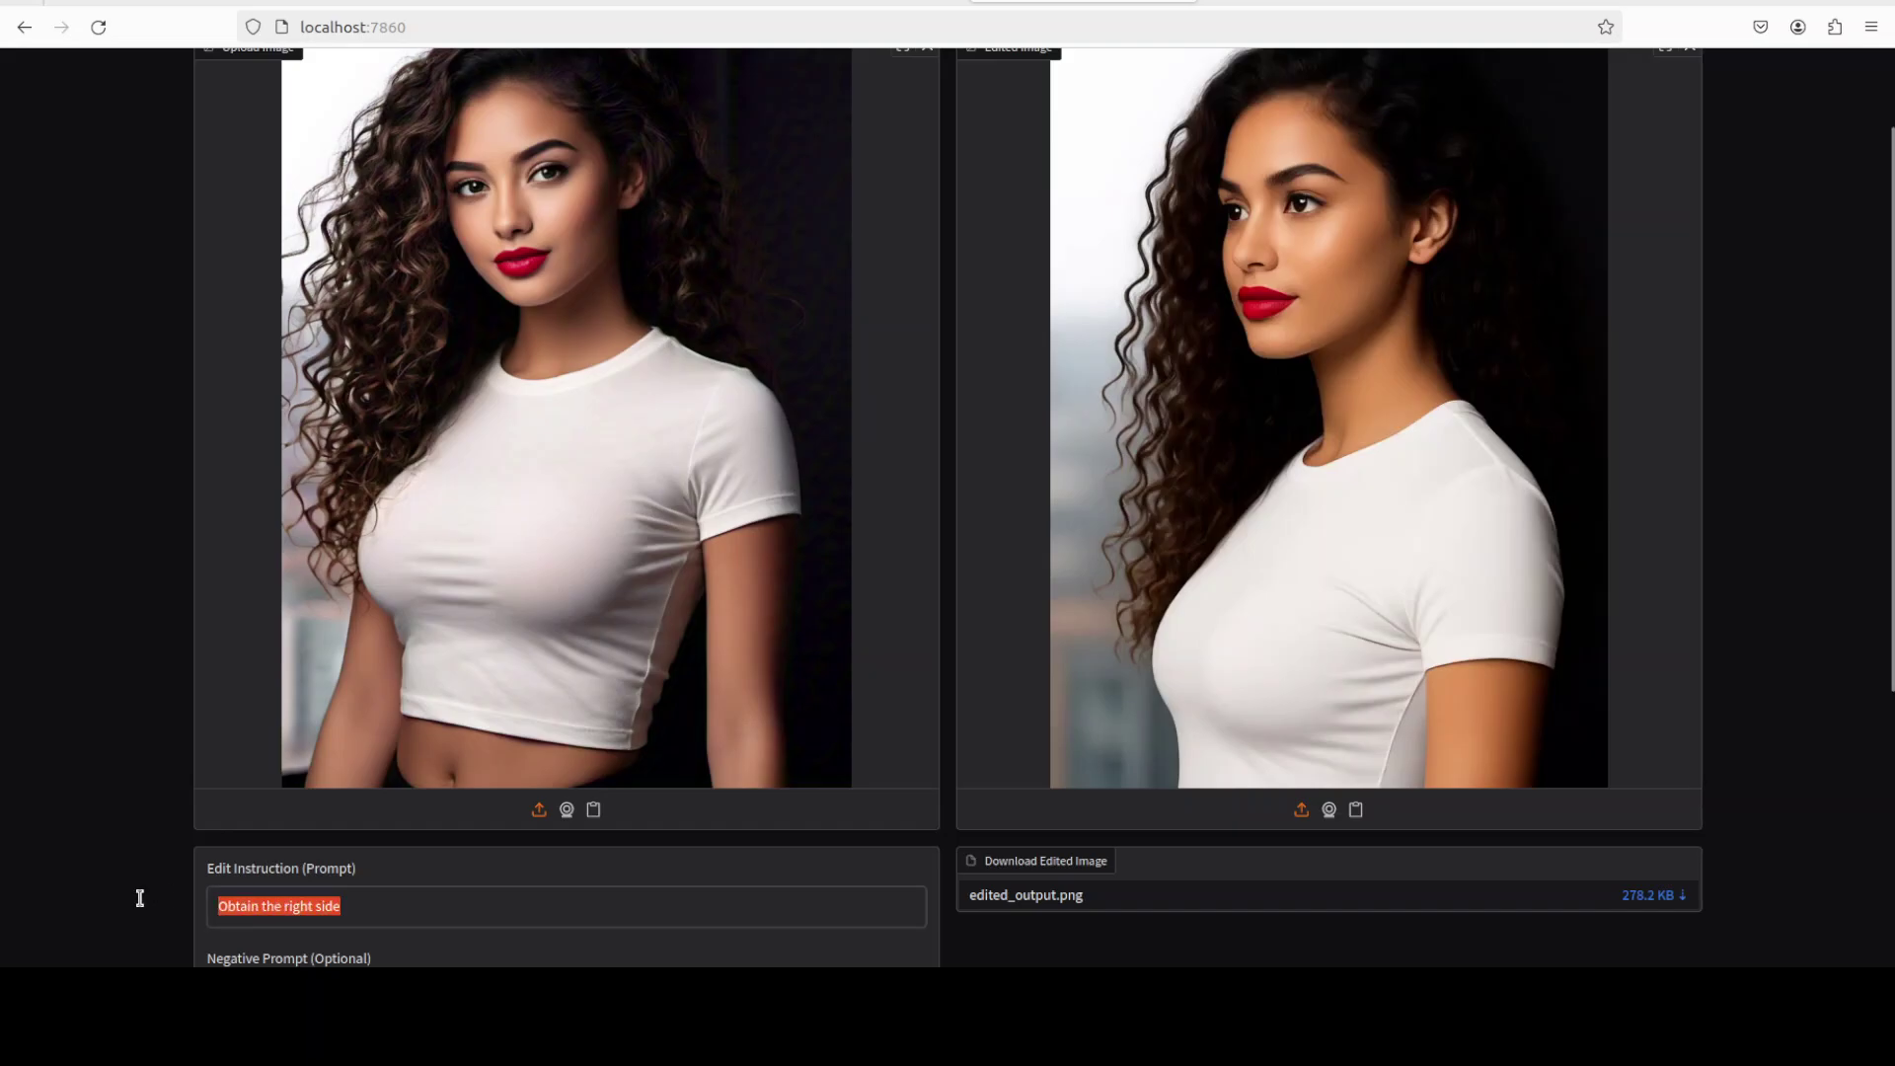
type("Ch")
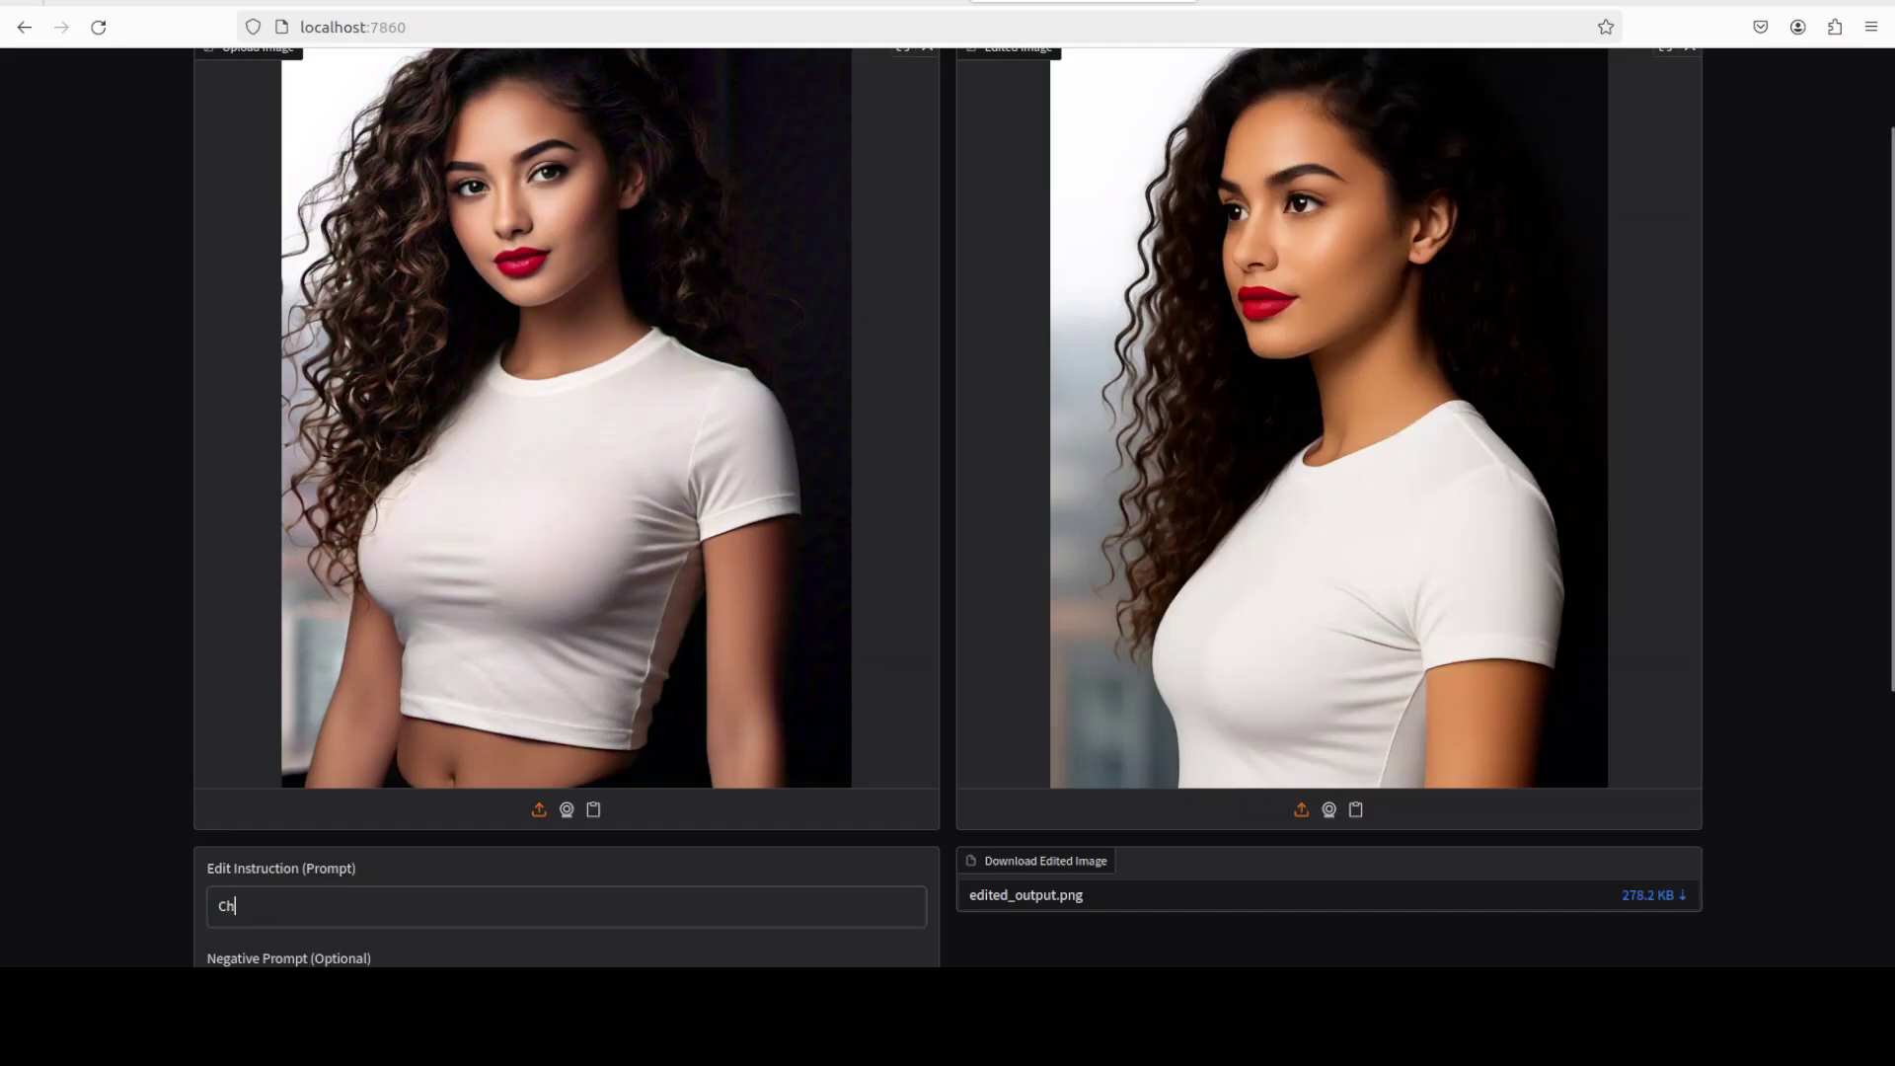
type("ange the color of lipstick to pink")
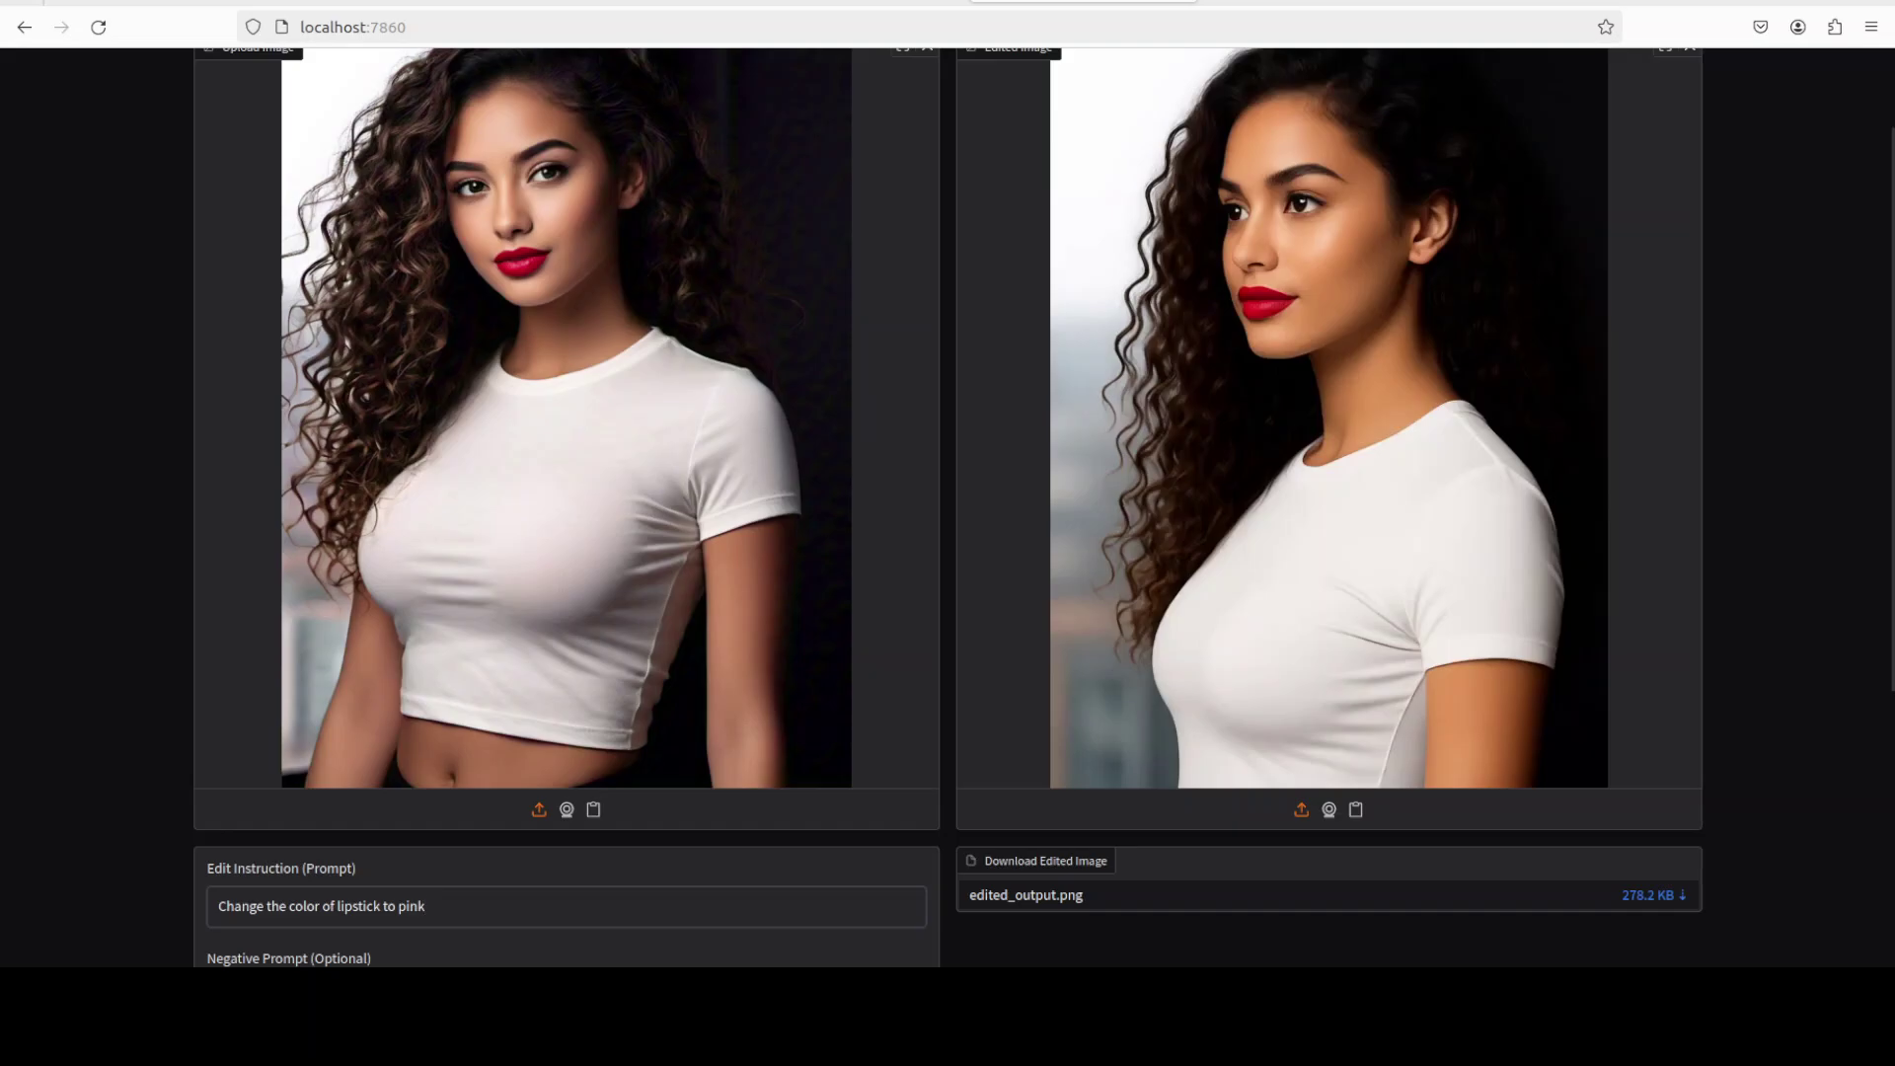
scroll(873, 654, "down", 1)
scroll(872, 655, "down", 5)
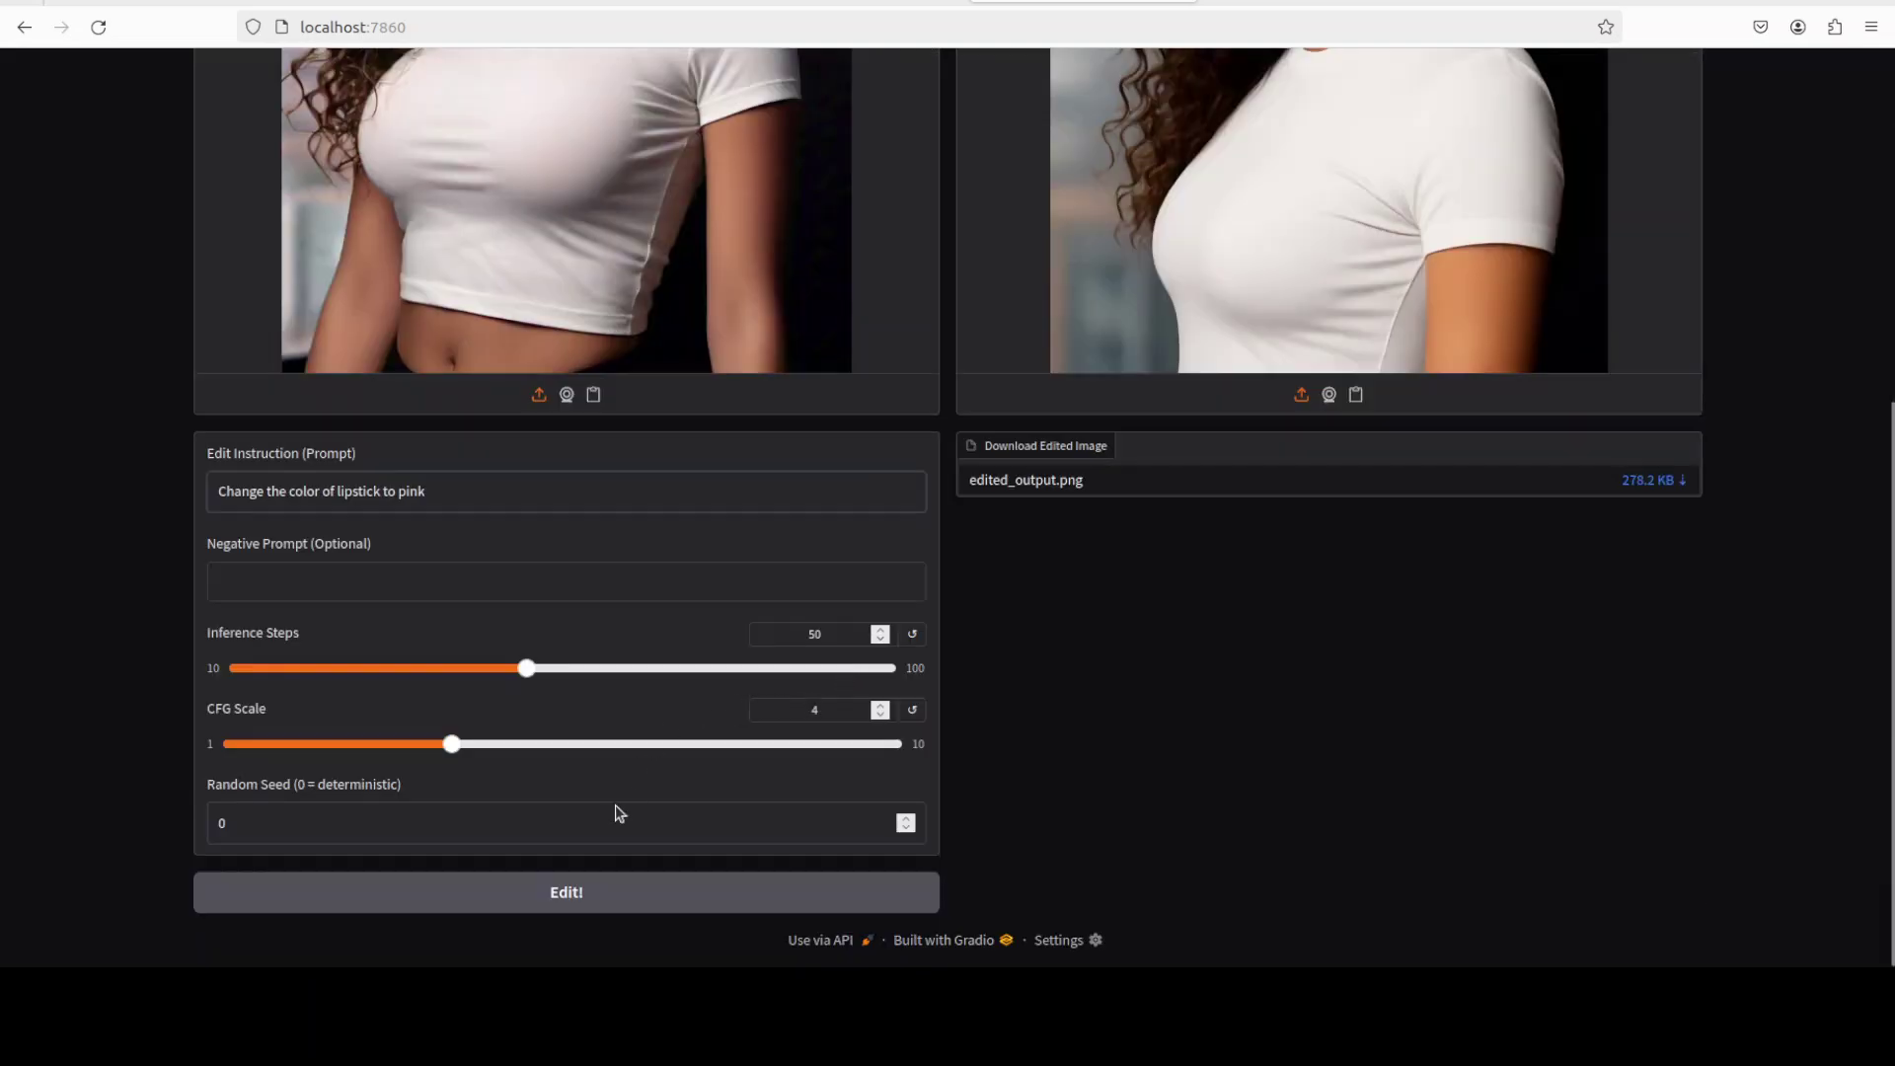
left_click(567, 889)
scroll(1118, 825, "up", 4)
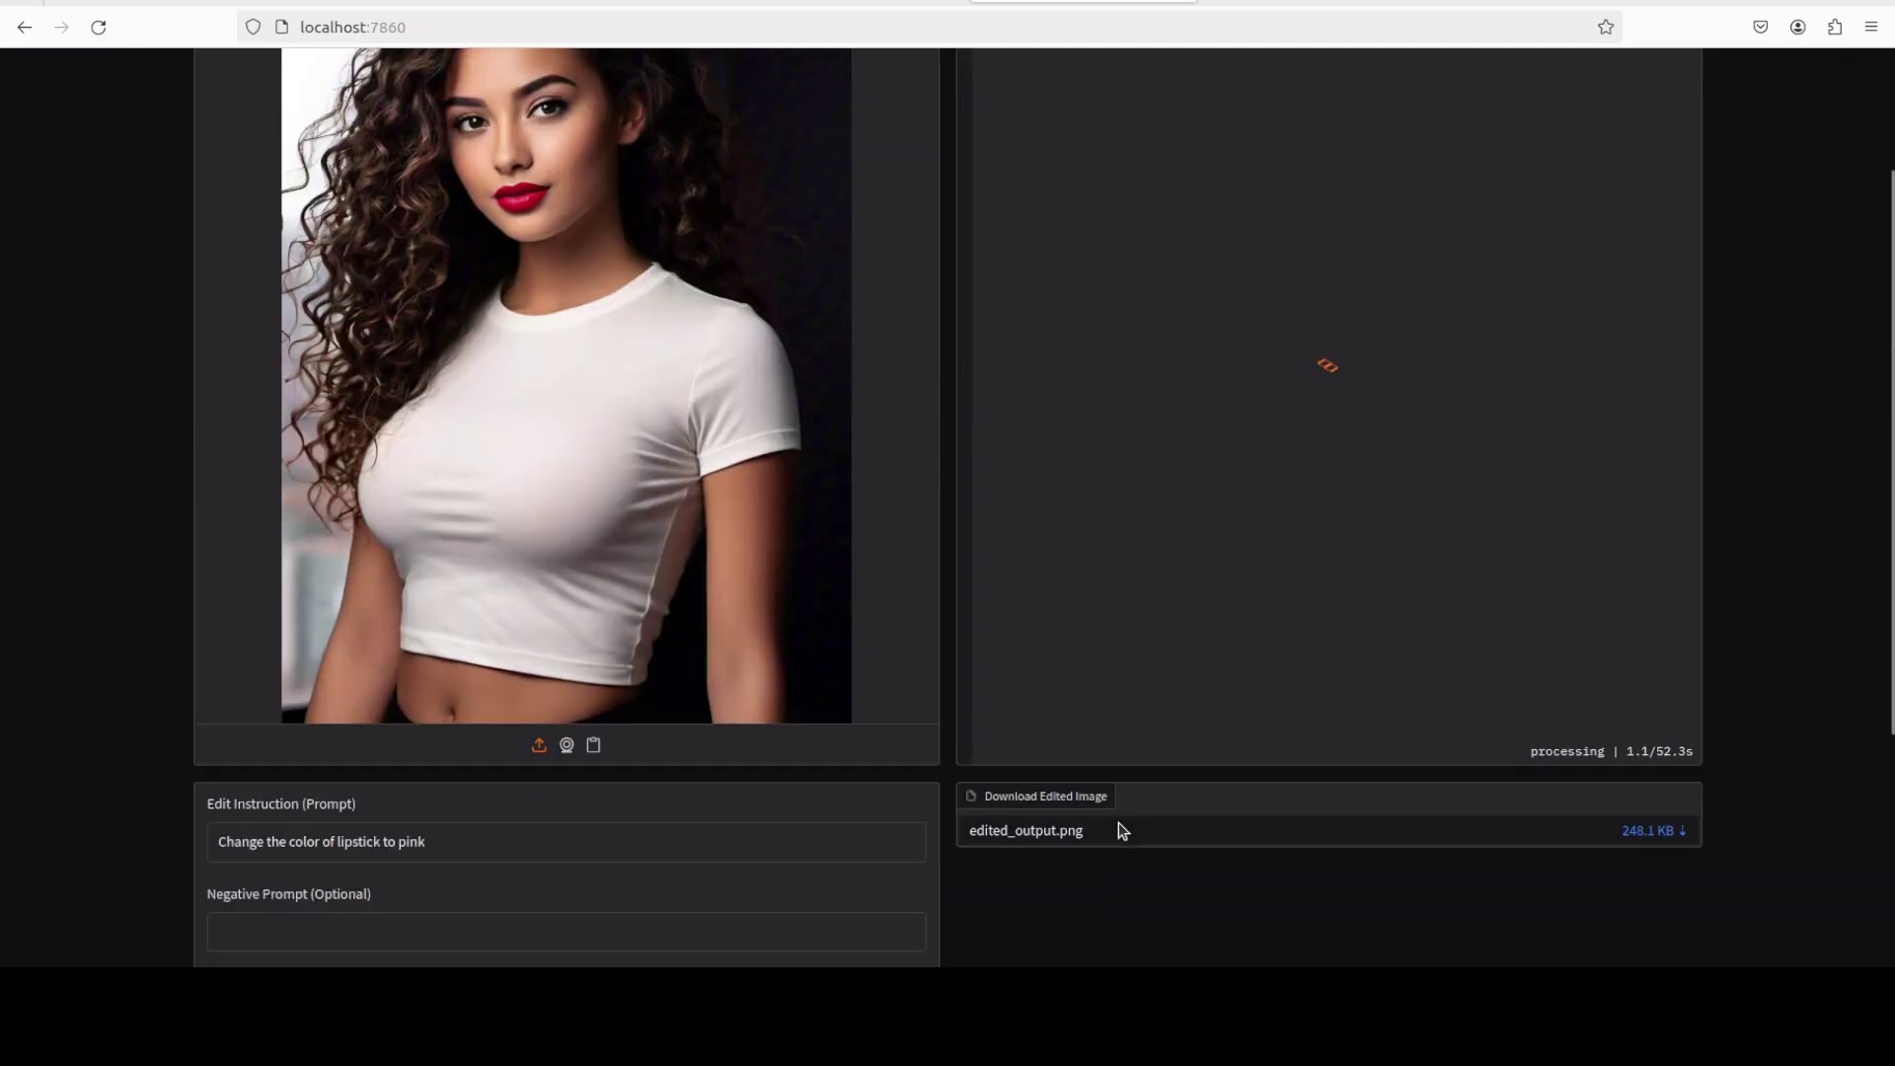
scroll(1142, 820, "up", 2)
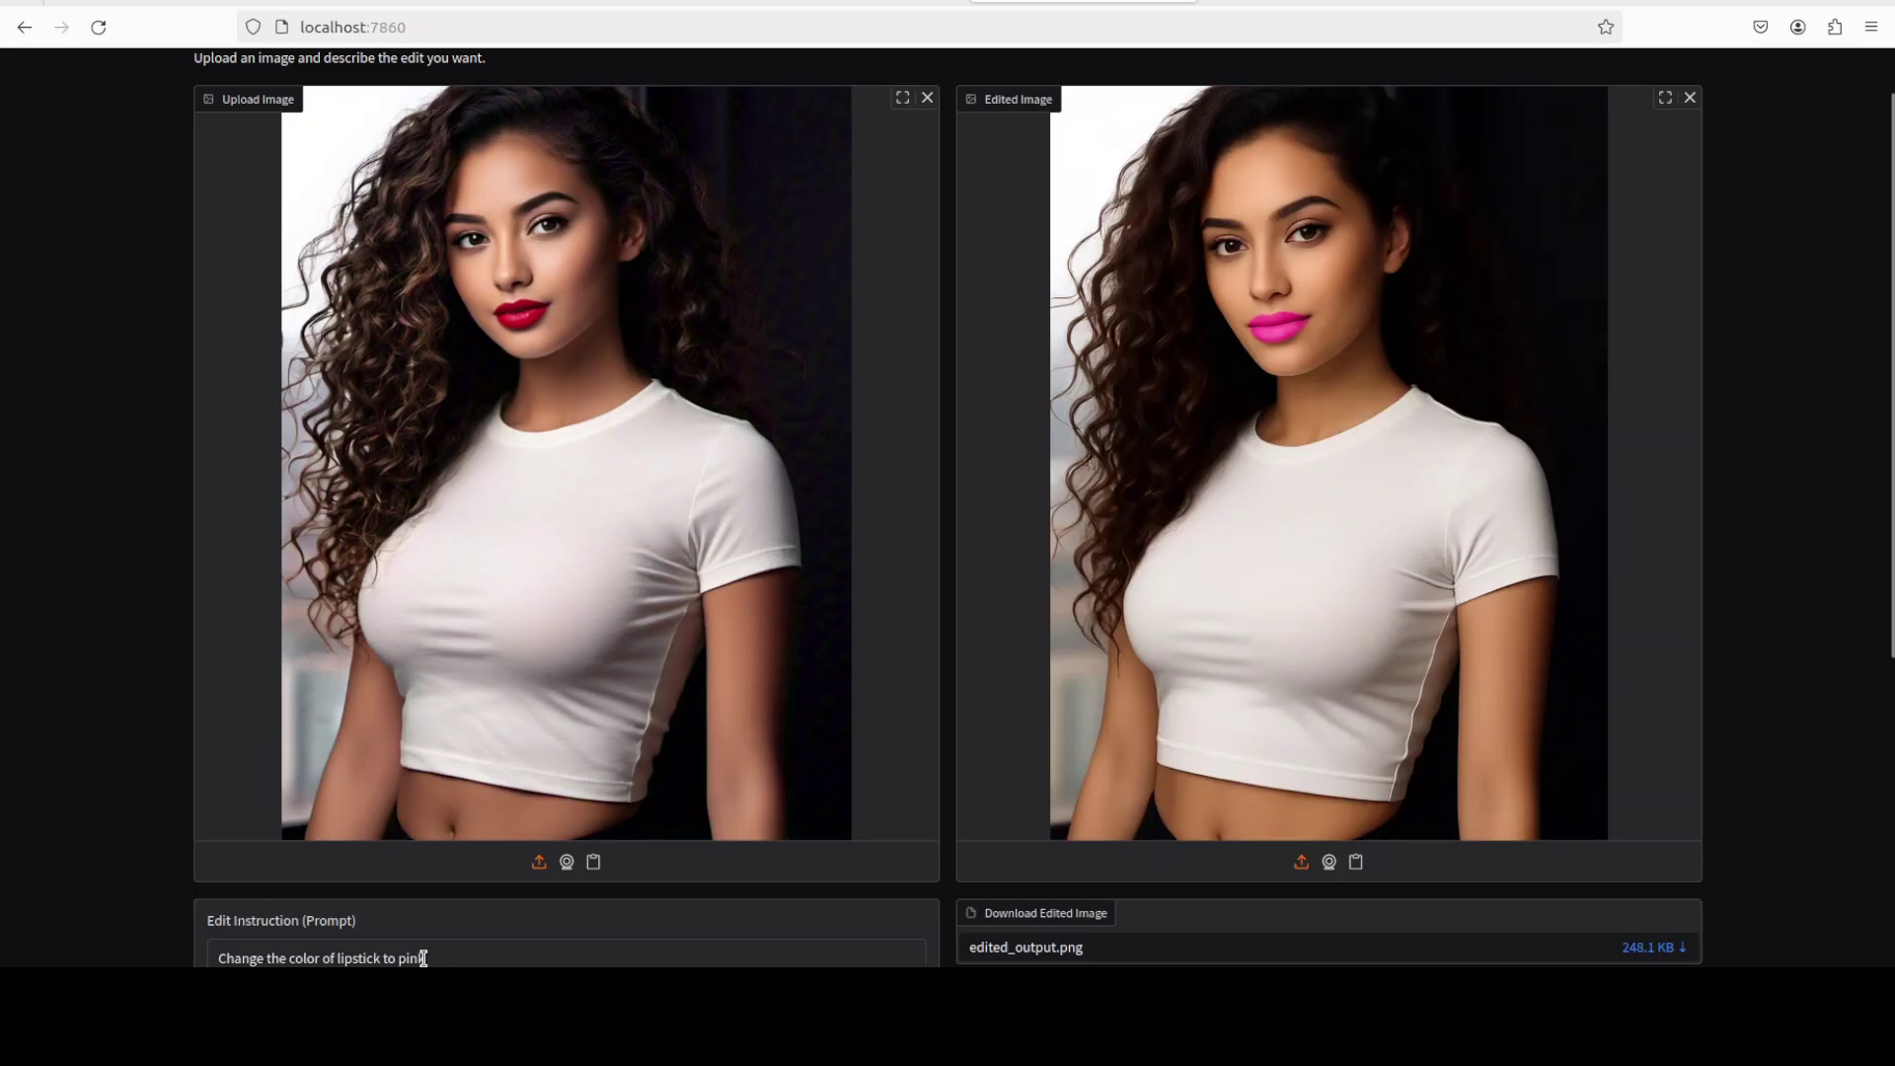
Select the old lipstick prompt text so it can be replaced
left_click_drag(424, 958, 177, 956)
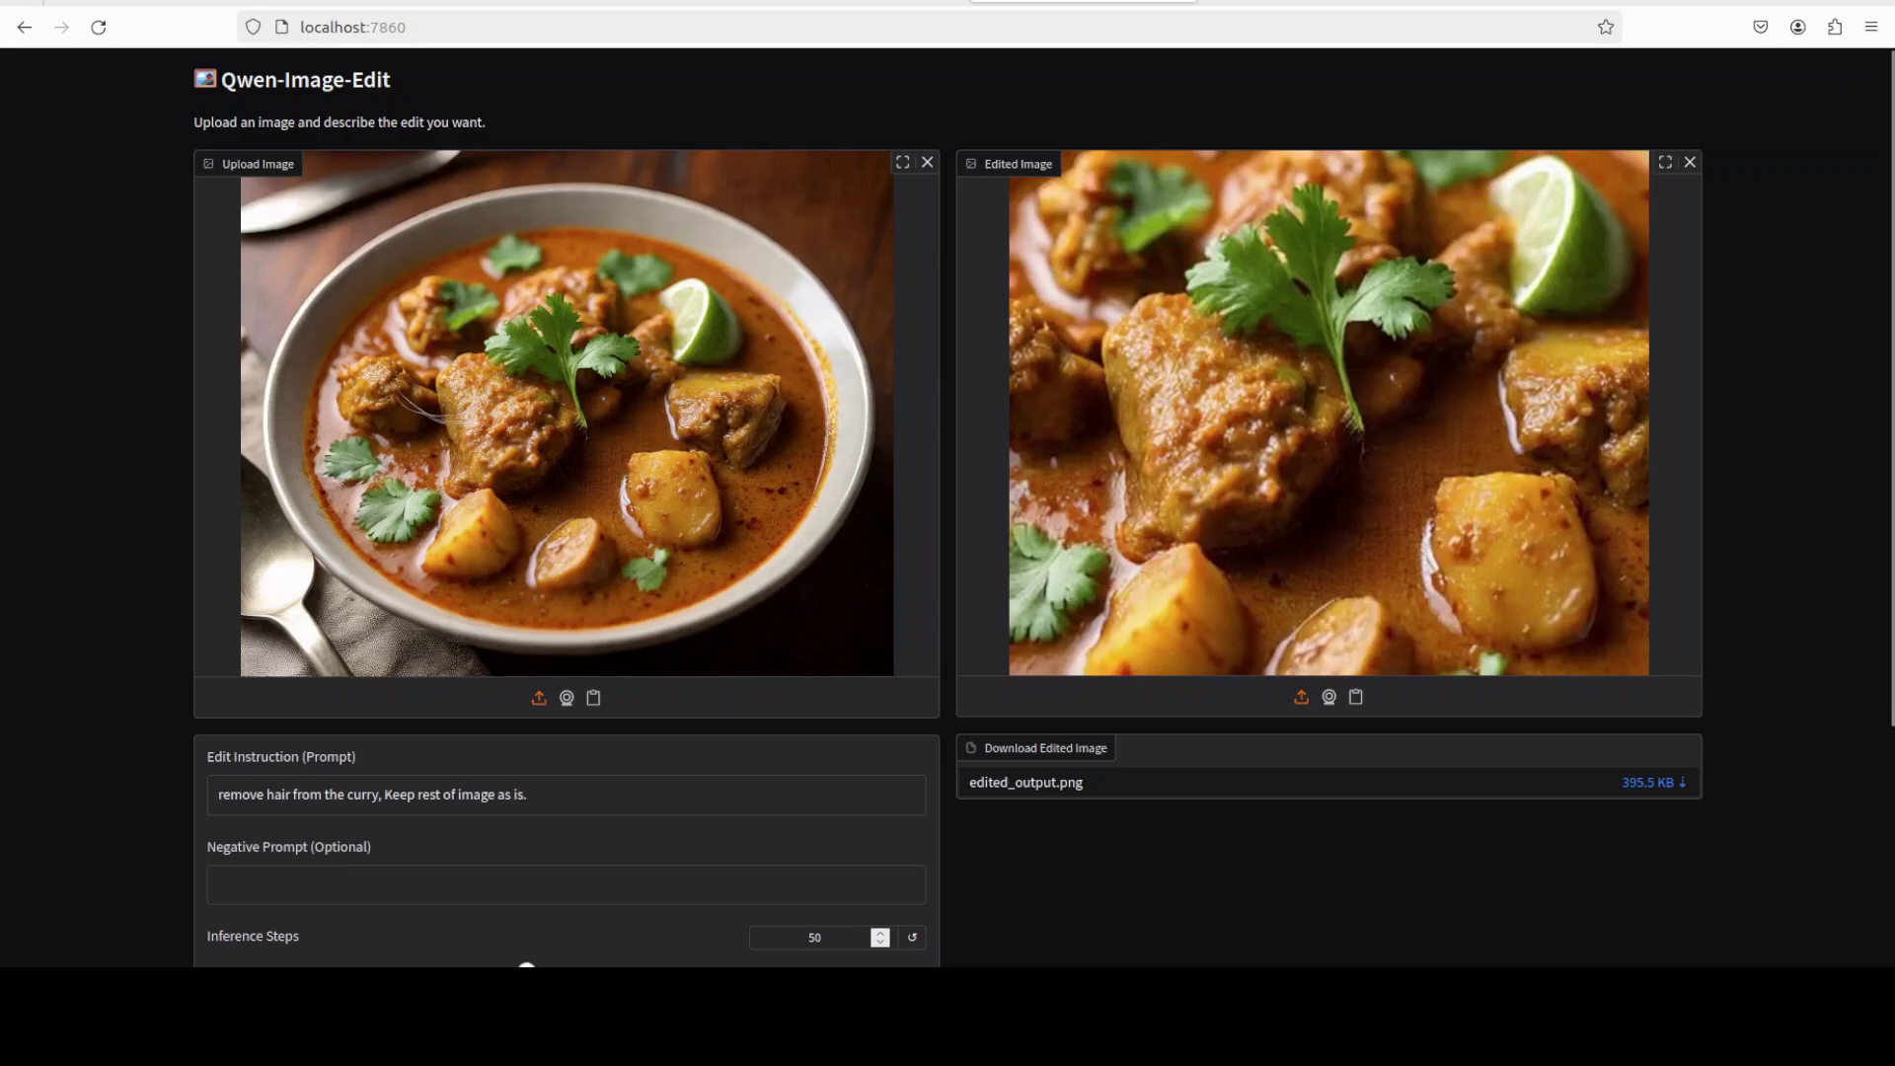
View the hair-free curry result fullscreen, then exit fullscreen
left_click(1666, 162)
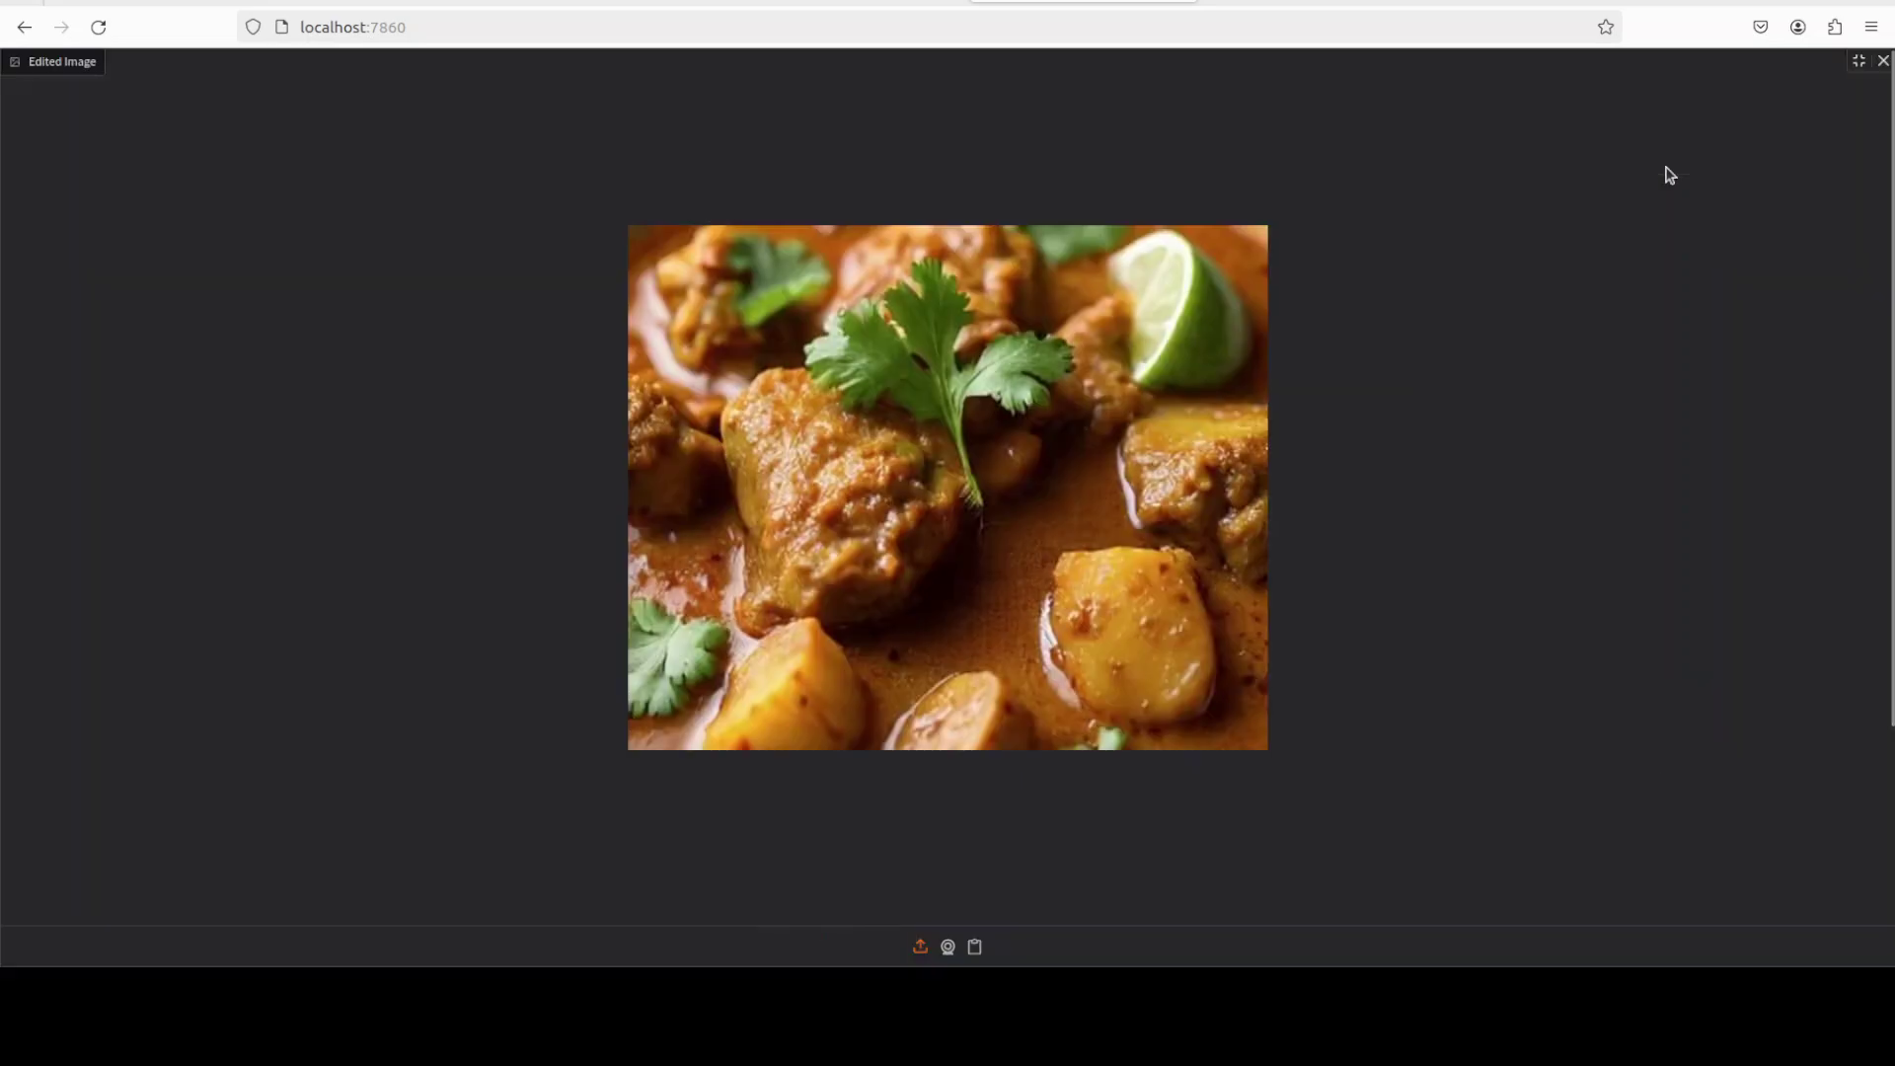
left_click(1858, 63)
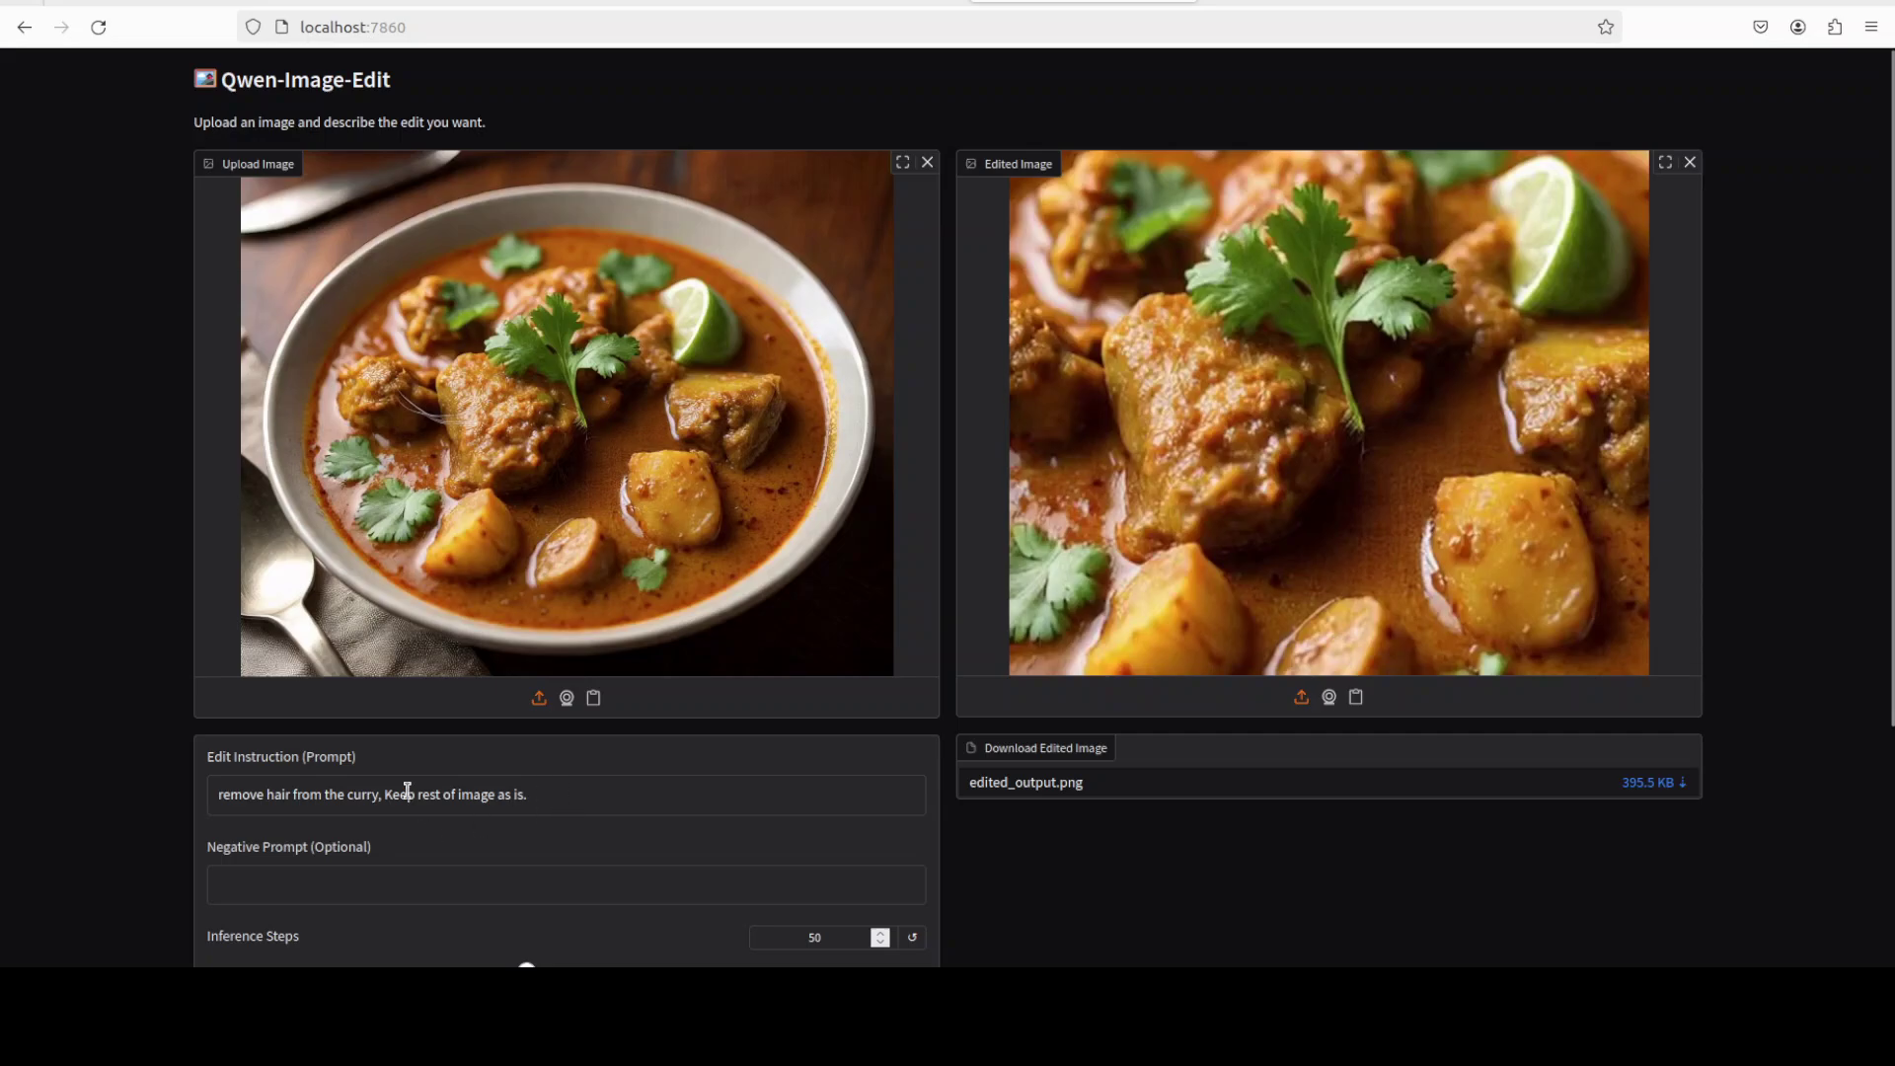
Run the prompt 'add a grilled chicken piece in the plate.' on the curry, then switch to Hugging Face
left_click_drag(528, 795, 30, 795)
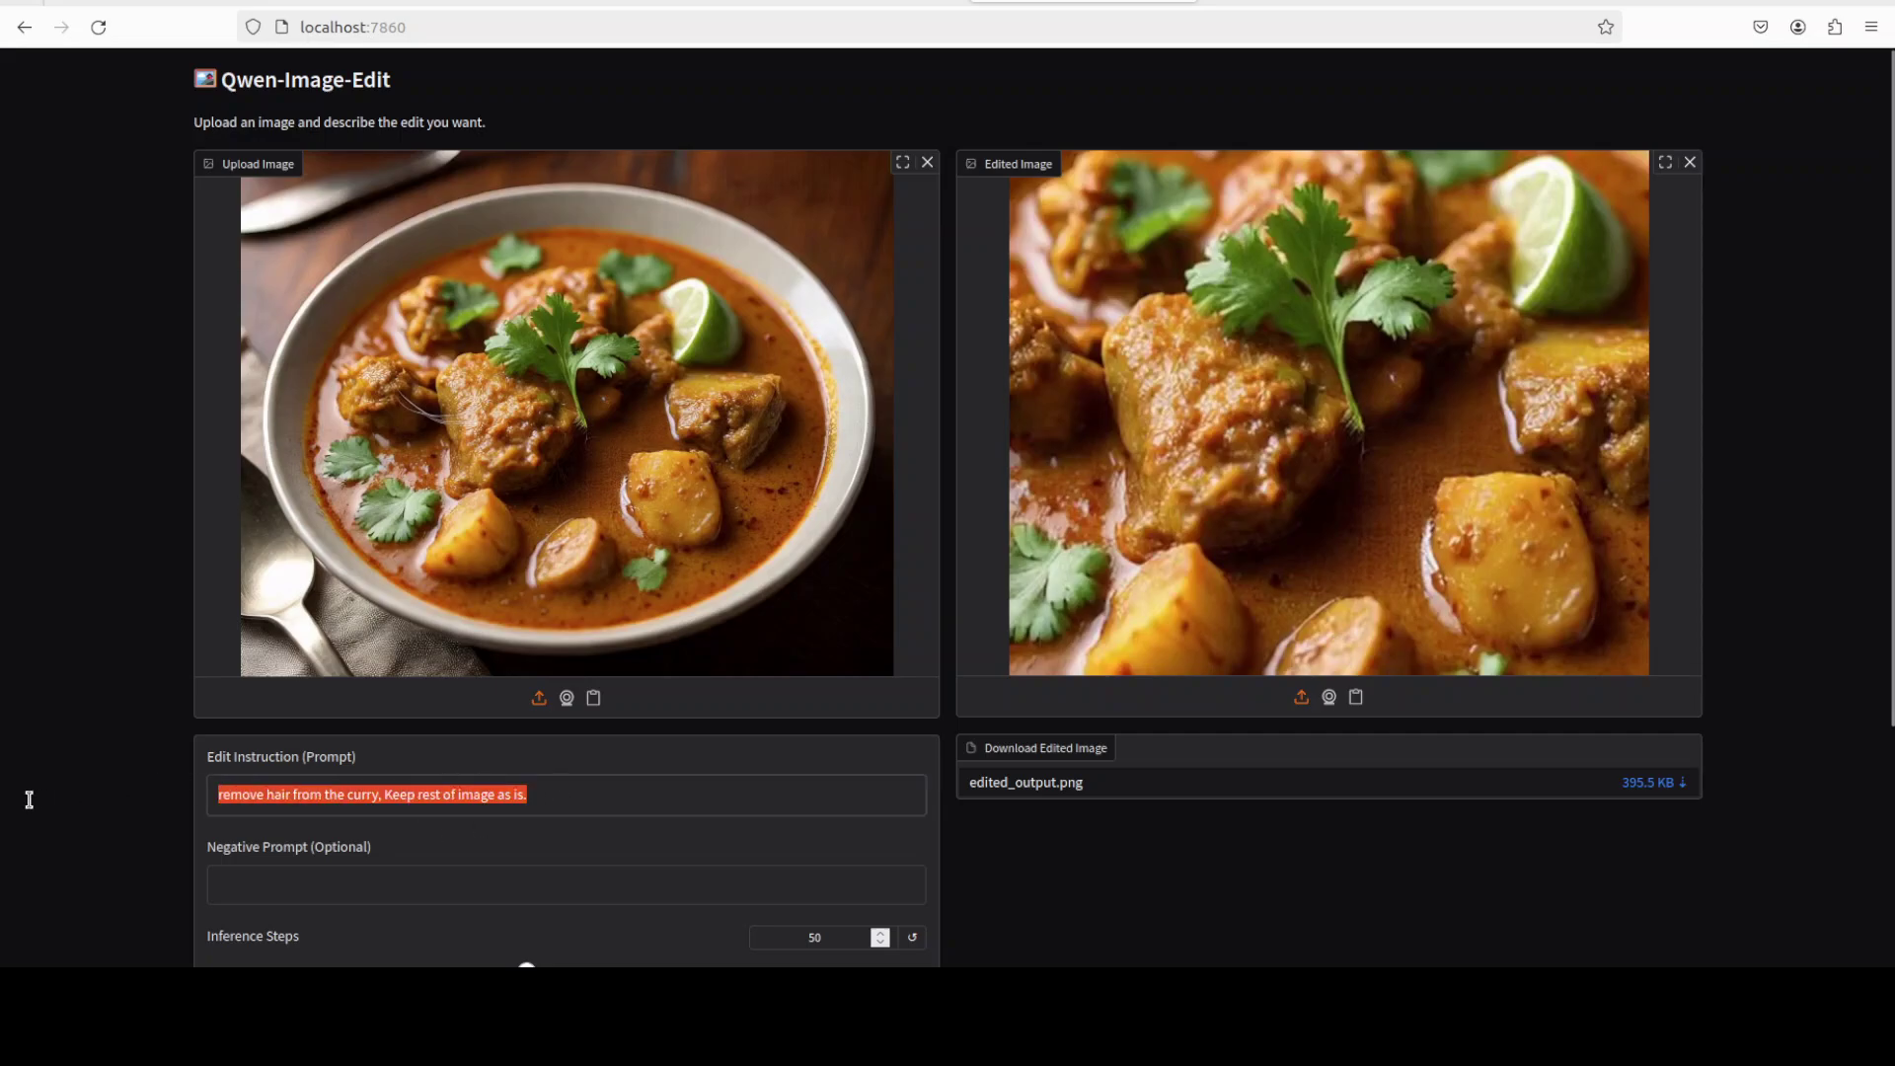
type("add a grilled ")
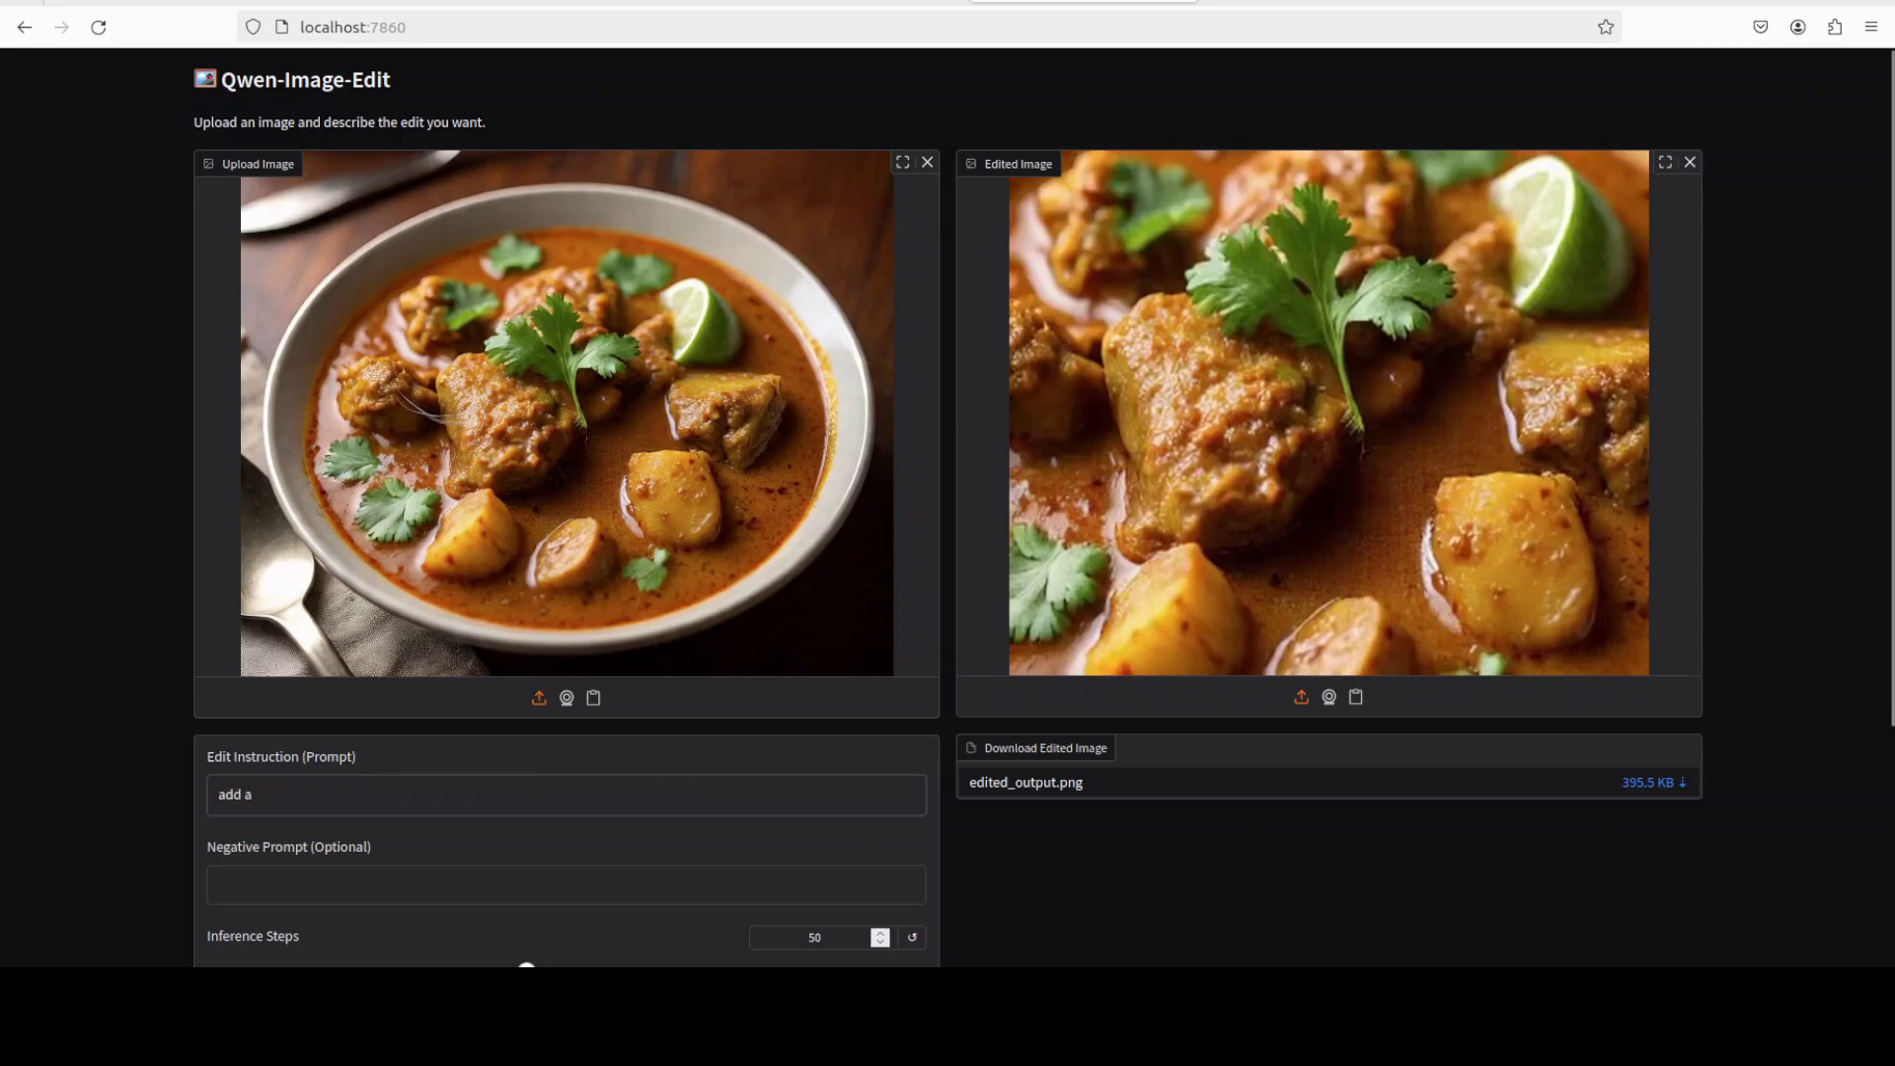
type("chicken piece in the plate")
type(".")
key("Return")
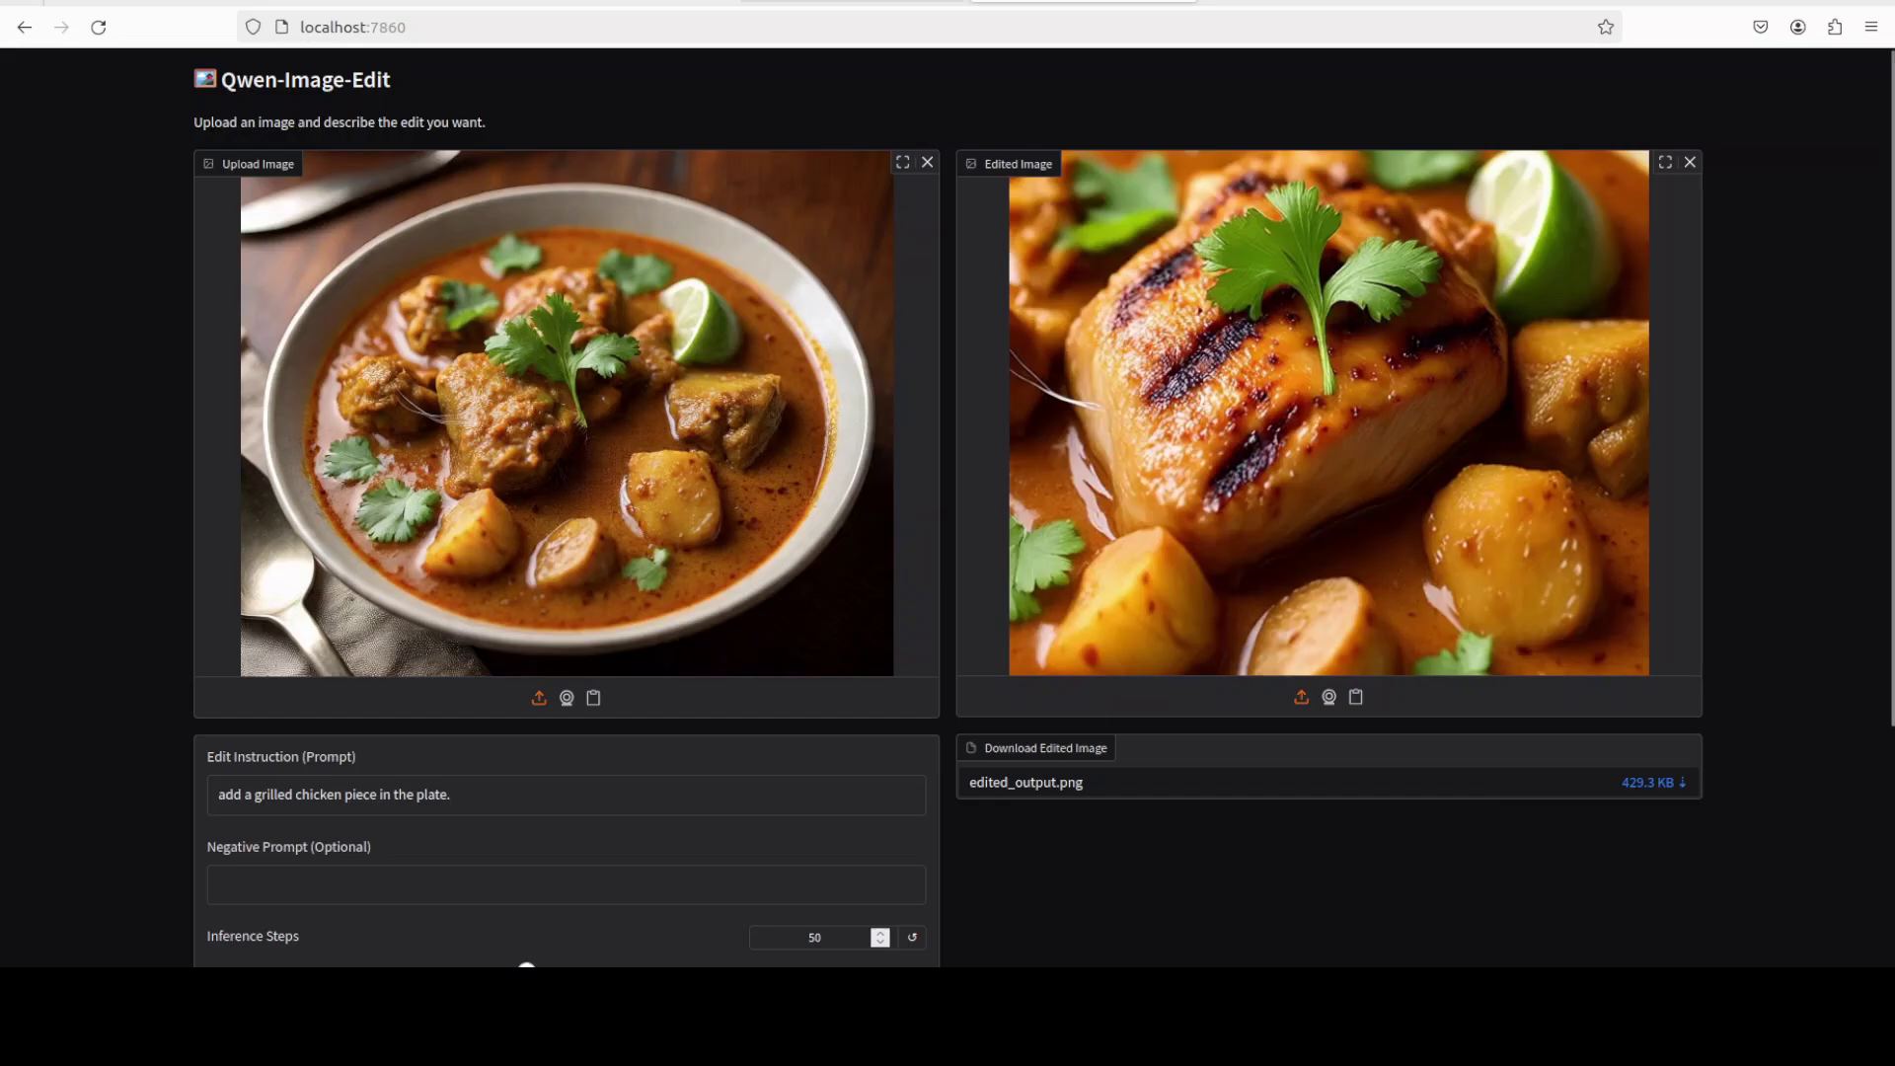
left_click(838, 3)
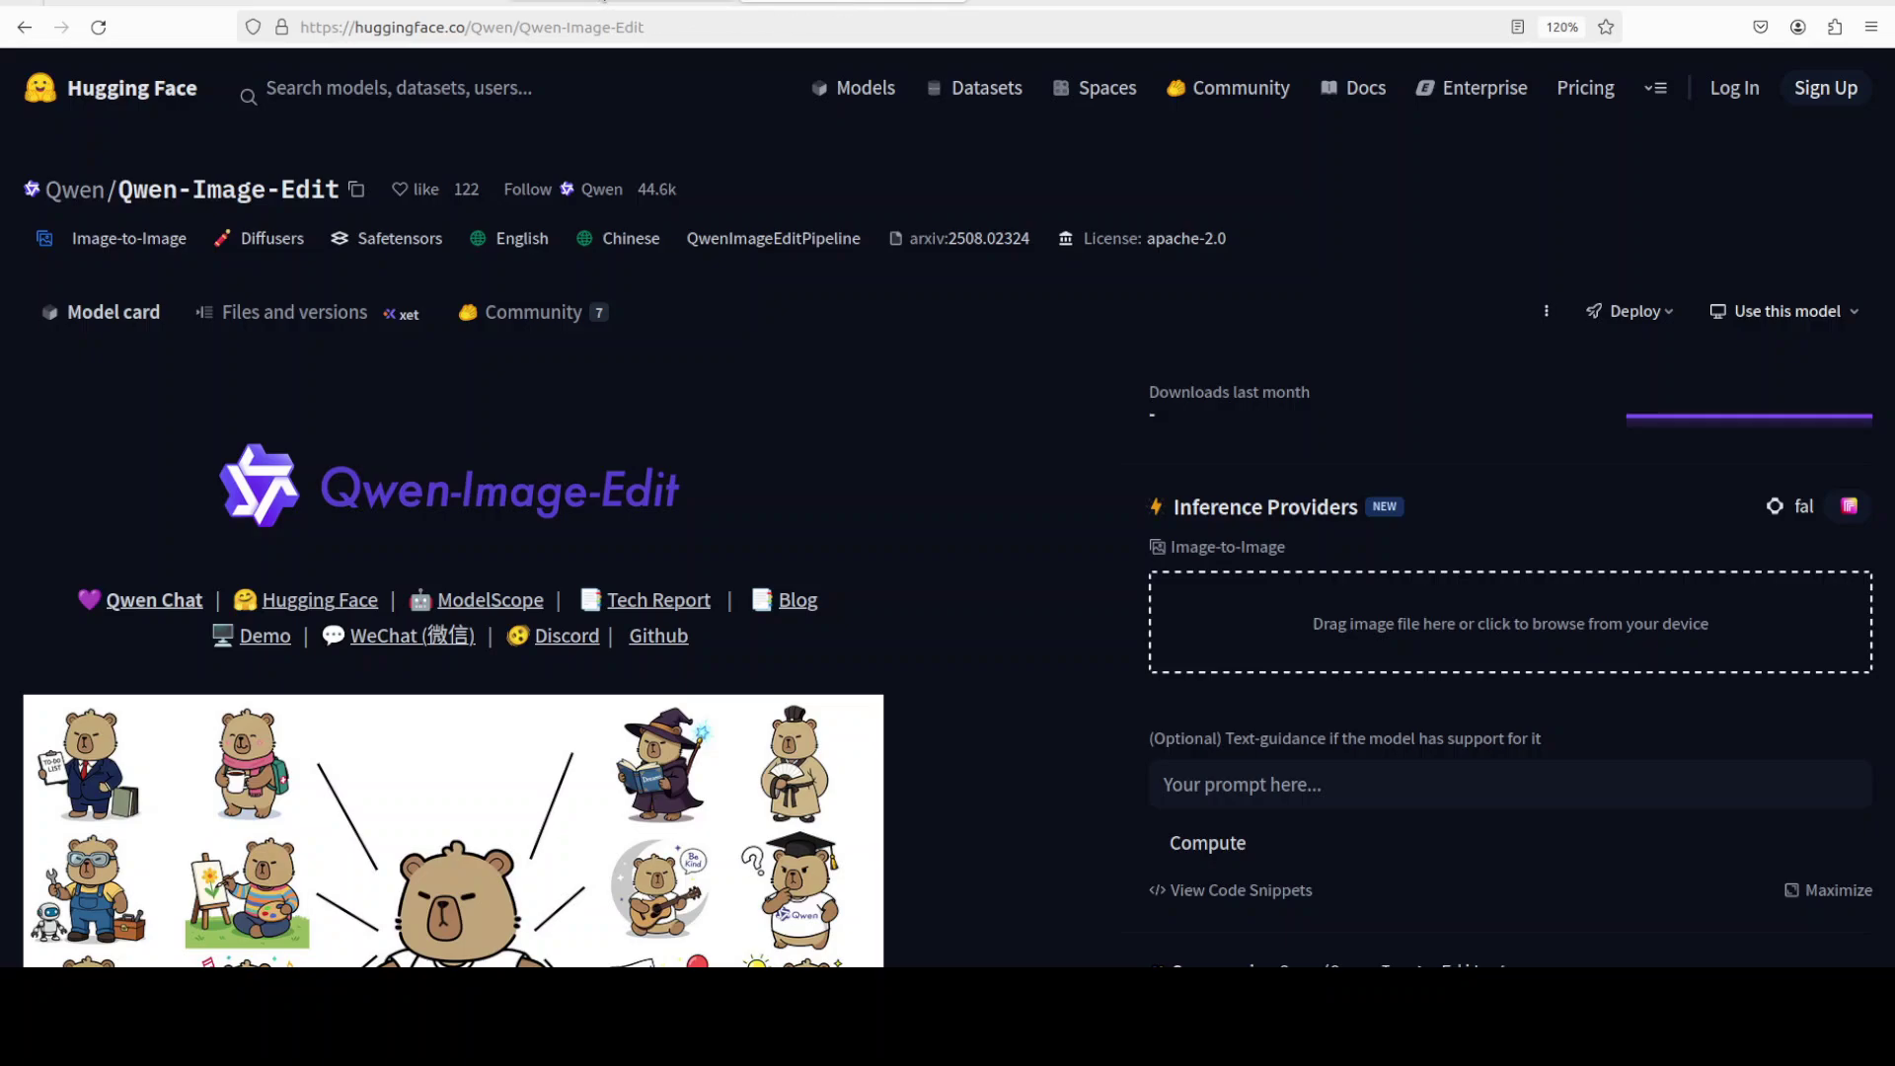
Switch to the YouTube tab showing the channel's 'qwen-image' search results
left_click(624, 3)
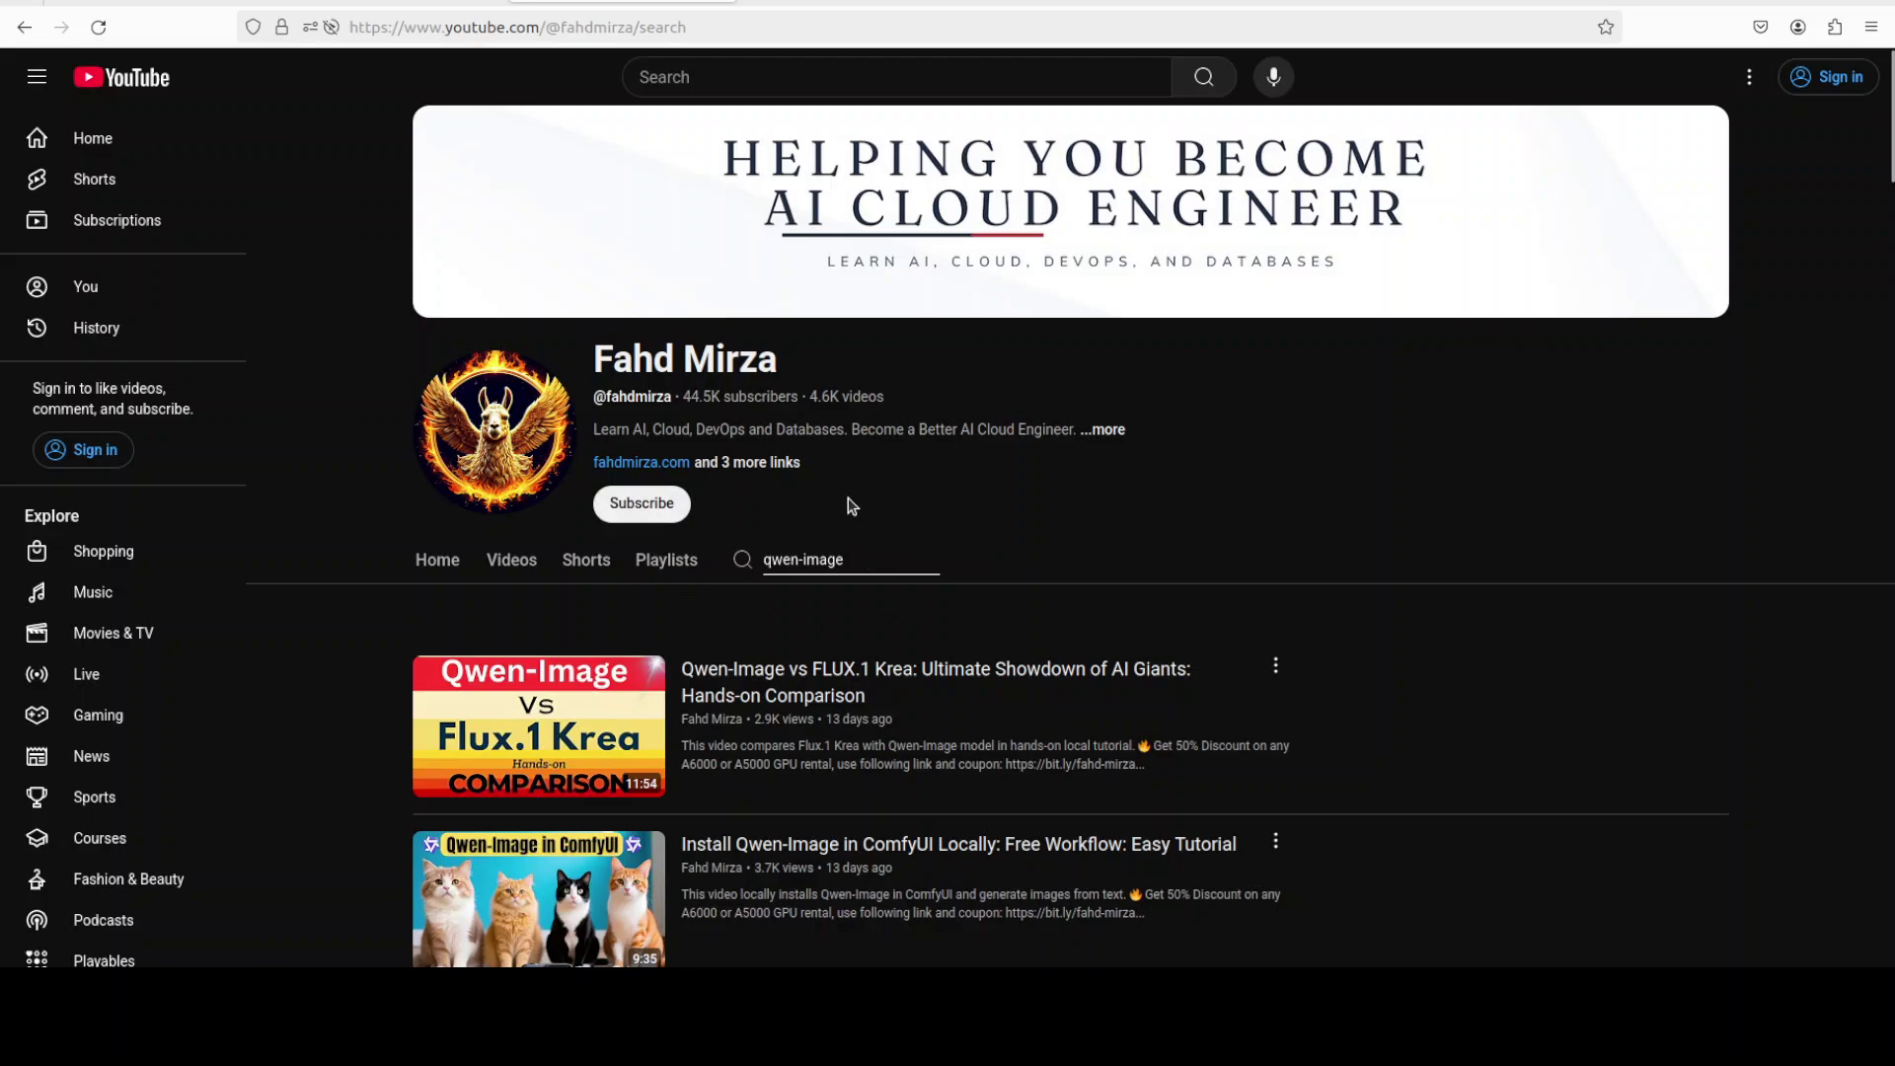
Delete '/search' from the end of the YouTube channel URL and reload
left_click_drag(633, 28, 855, 24)
key("BackSpace")
key("Return")
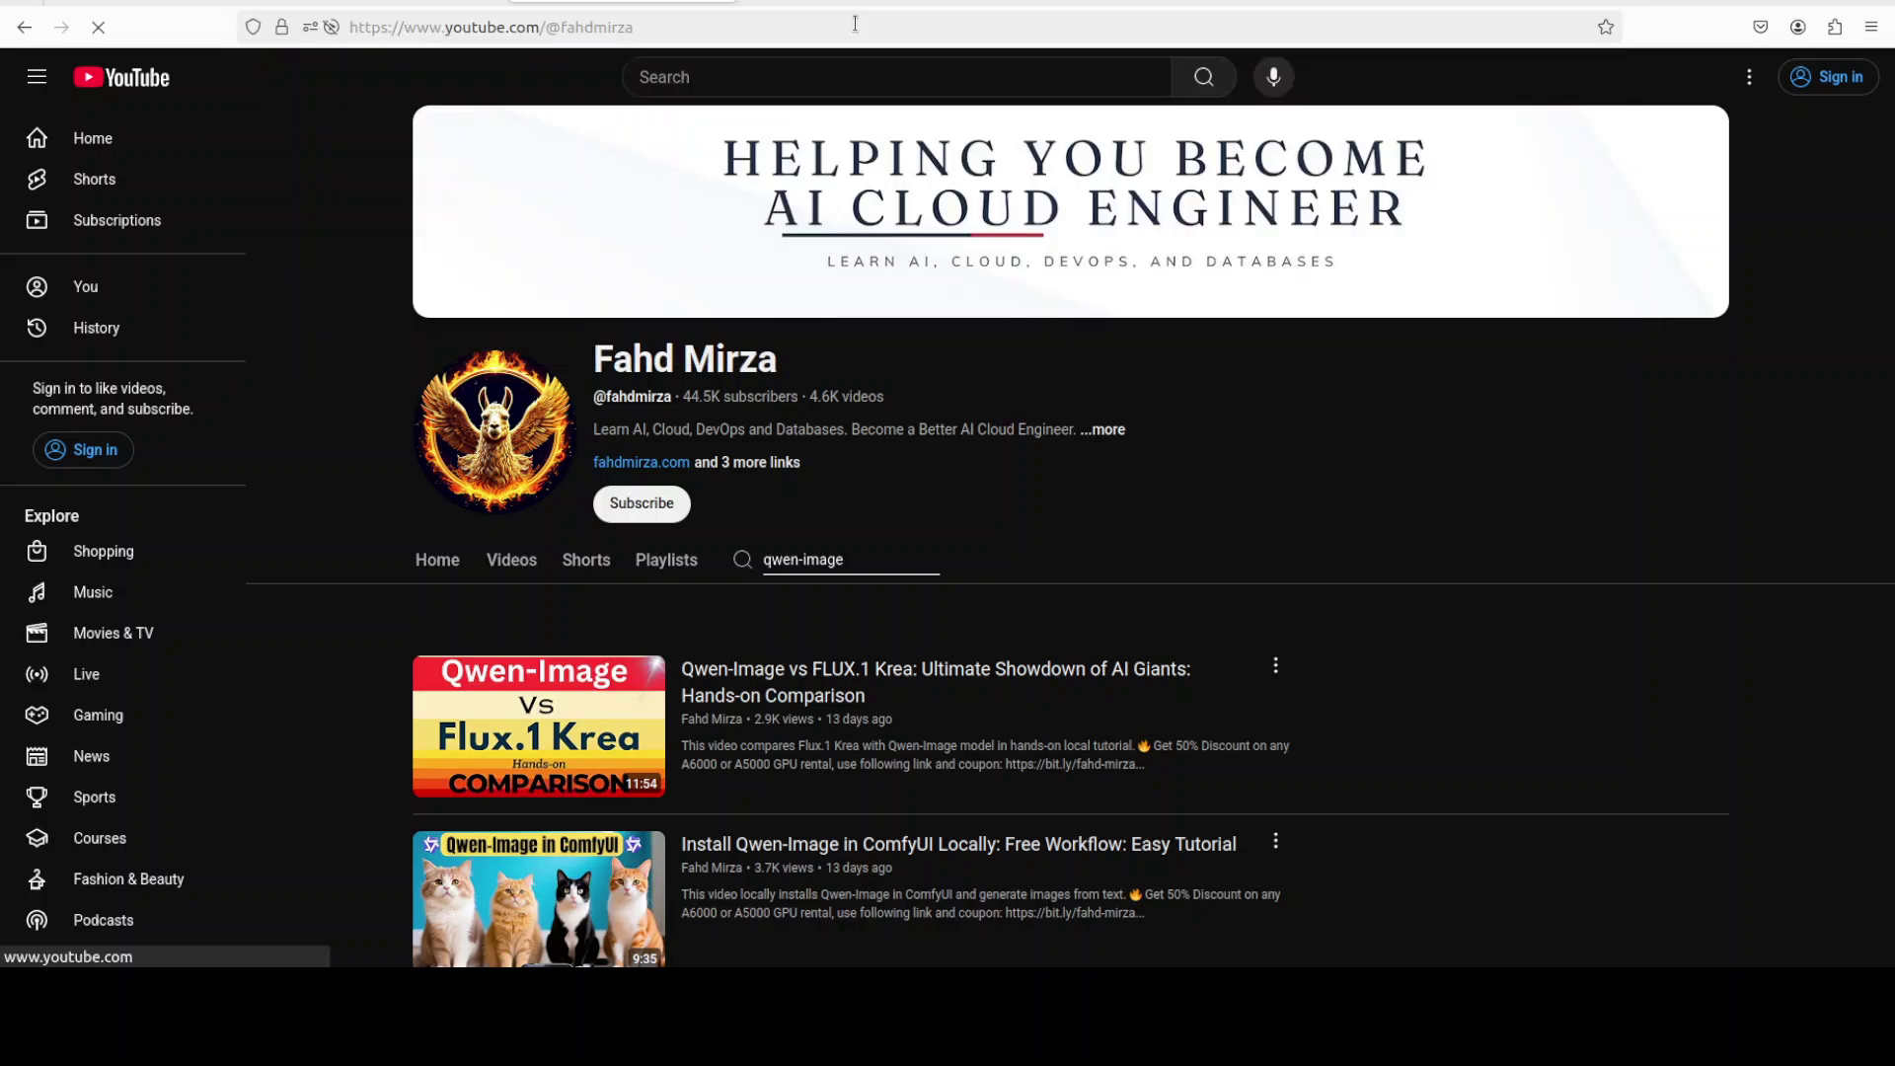